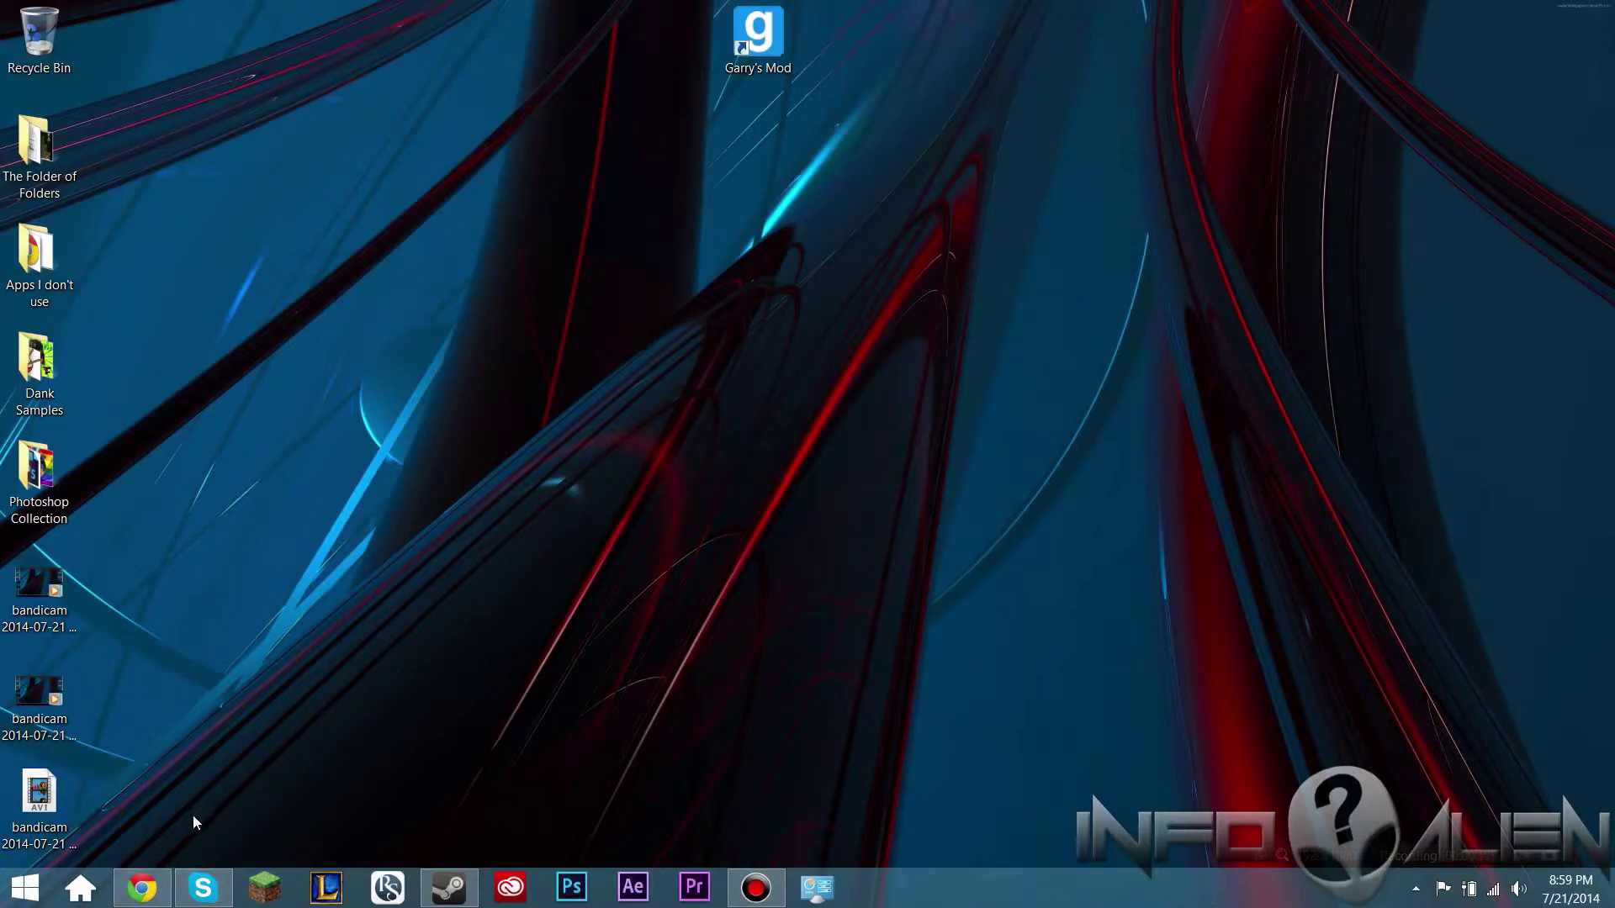
Step: Switch to Chrome's Panzoid Backgrounder page and scroll through the starter Templates list
{"action": "left_click", "coordinate": [142, 888]}
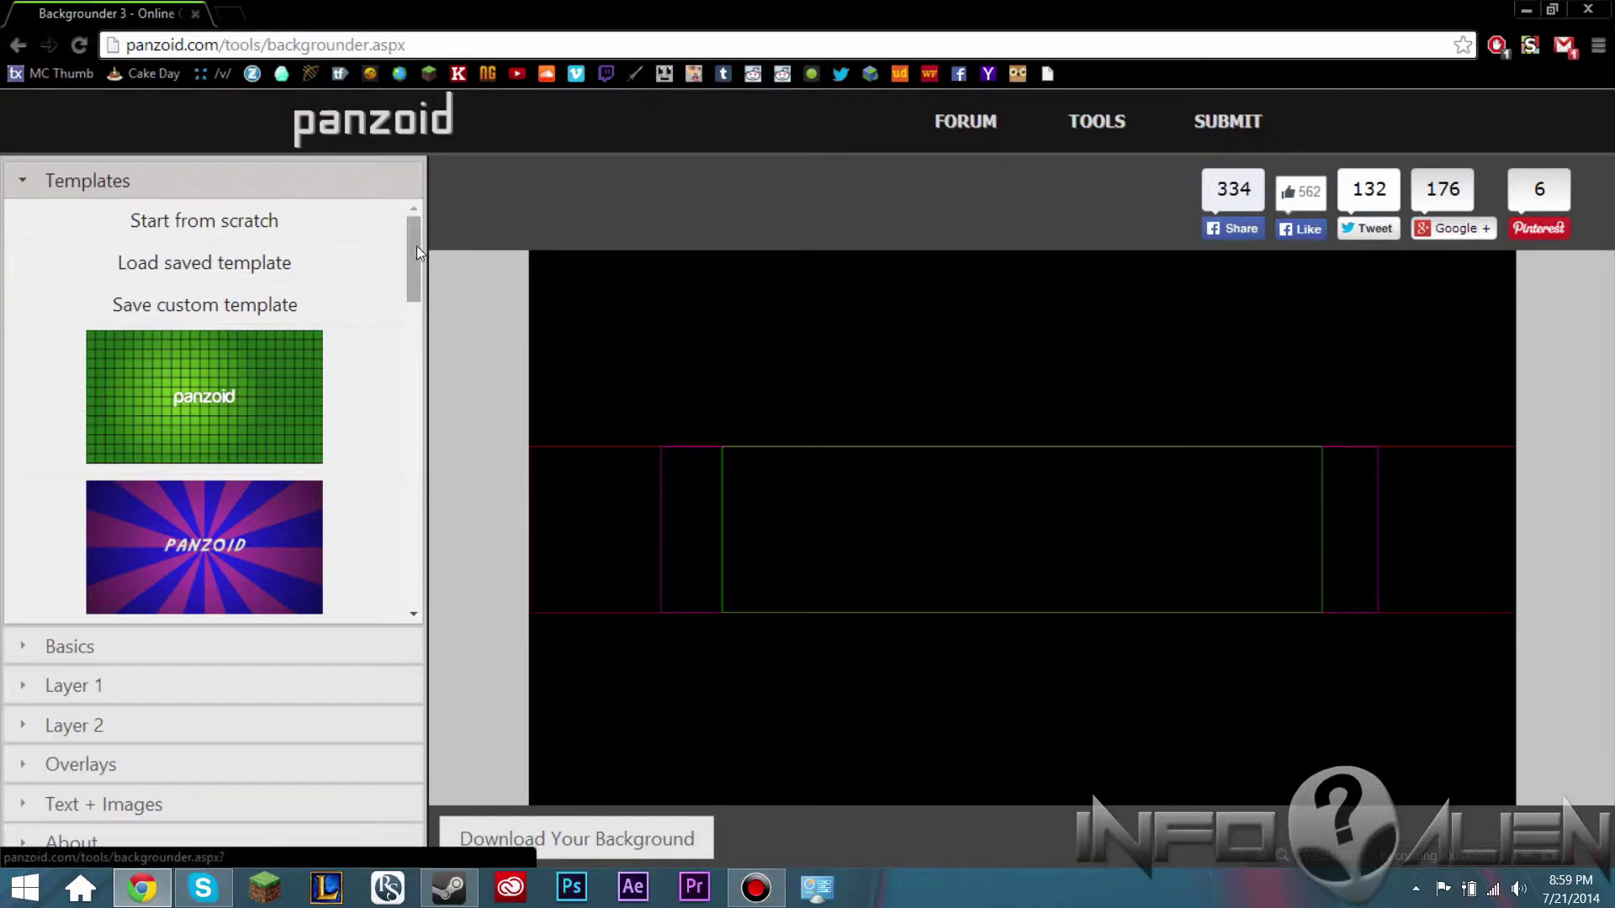
{"action": "left_click_drag", "start_coordinate": [407, 264], "coordinate": [285, 245]}
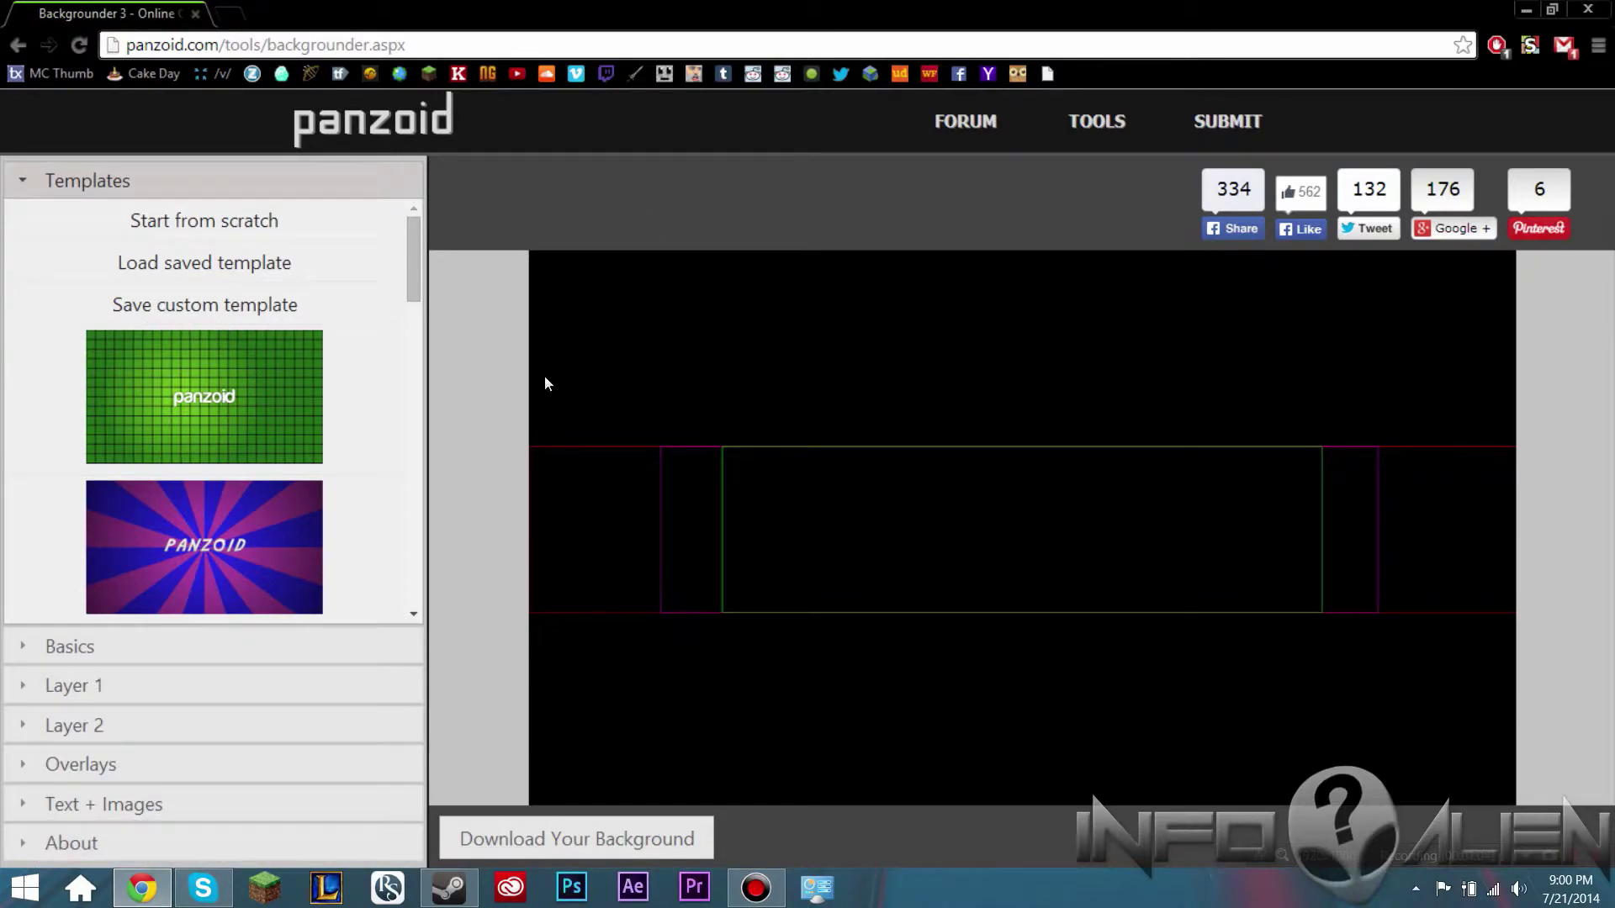
{"action": "scroll", "coordinate": [280, 383], "scroll_direction": "down", "scroll_amount": 10}
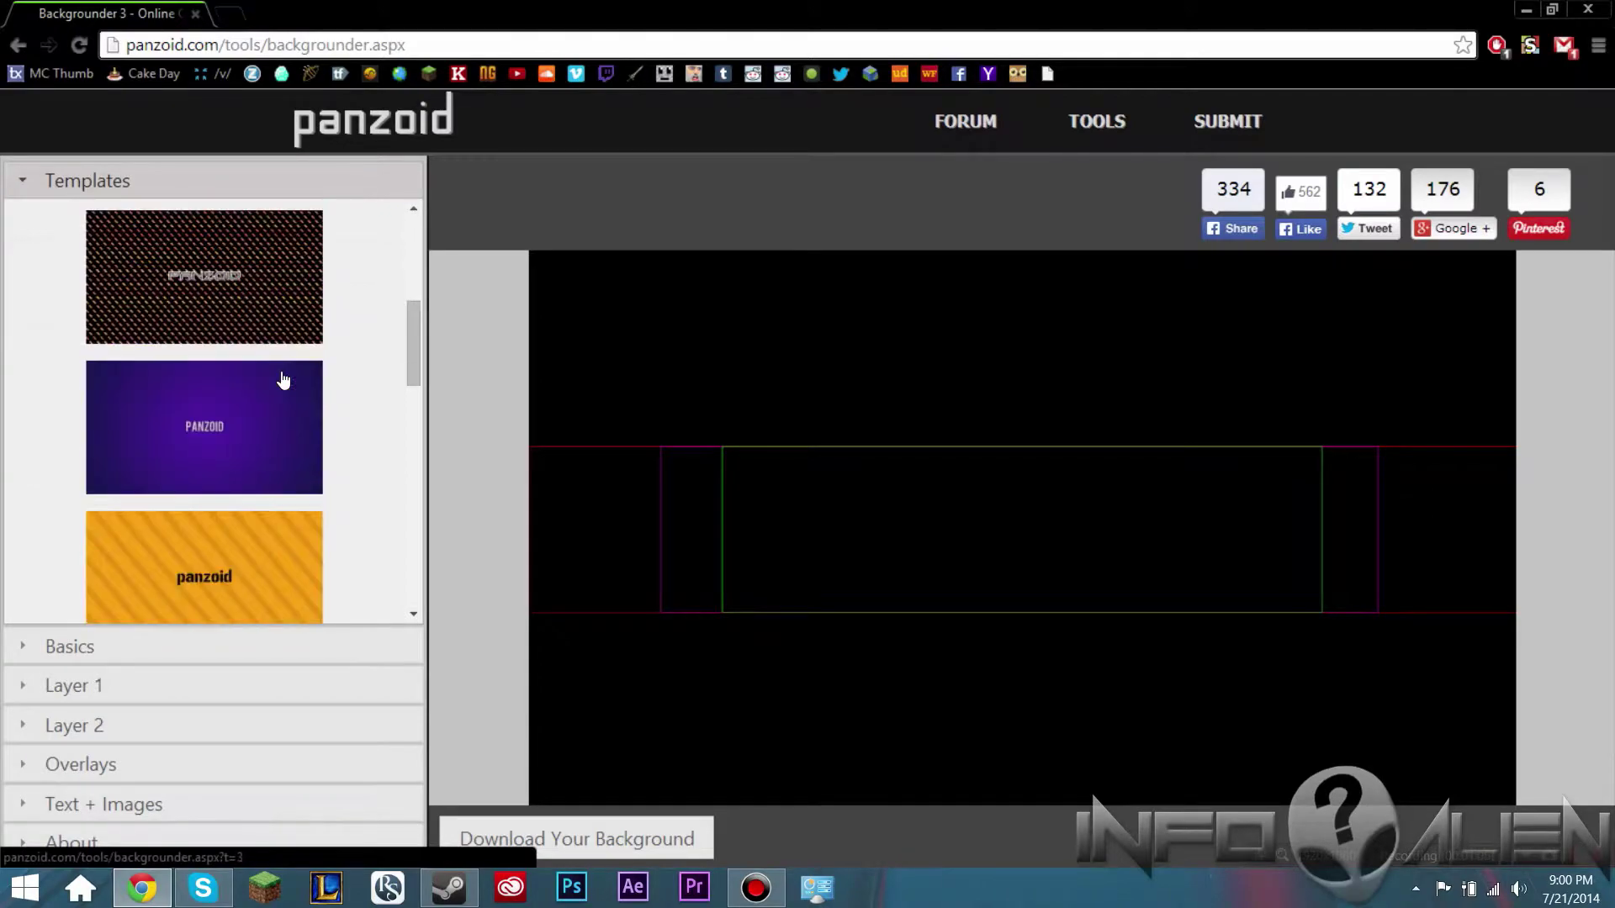
{"action": "scroll", "coordinate": [283, 381], "scroll_direction": "down", "scroll_amount": 8}
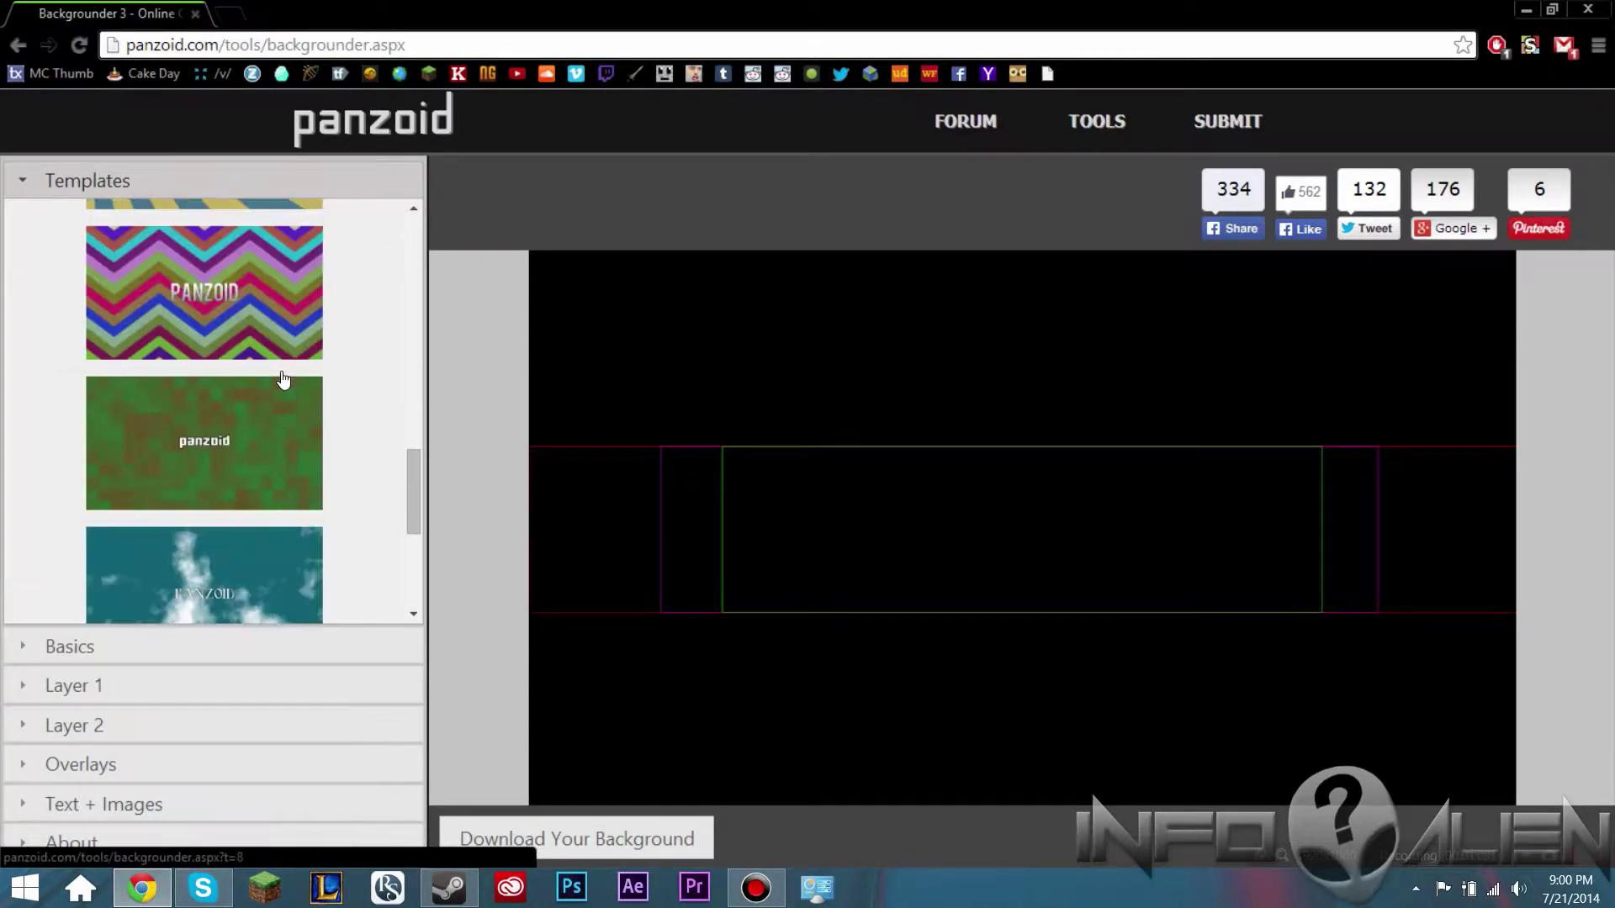
{"action": "scroll", "coordinate": [294, 379], "scroll_direction": "up", "scroll_amount": 1}
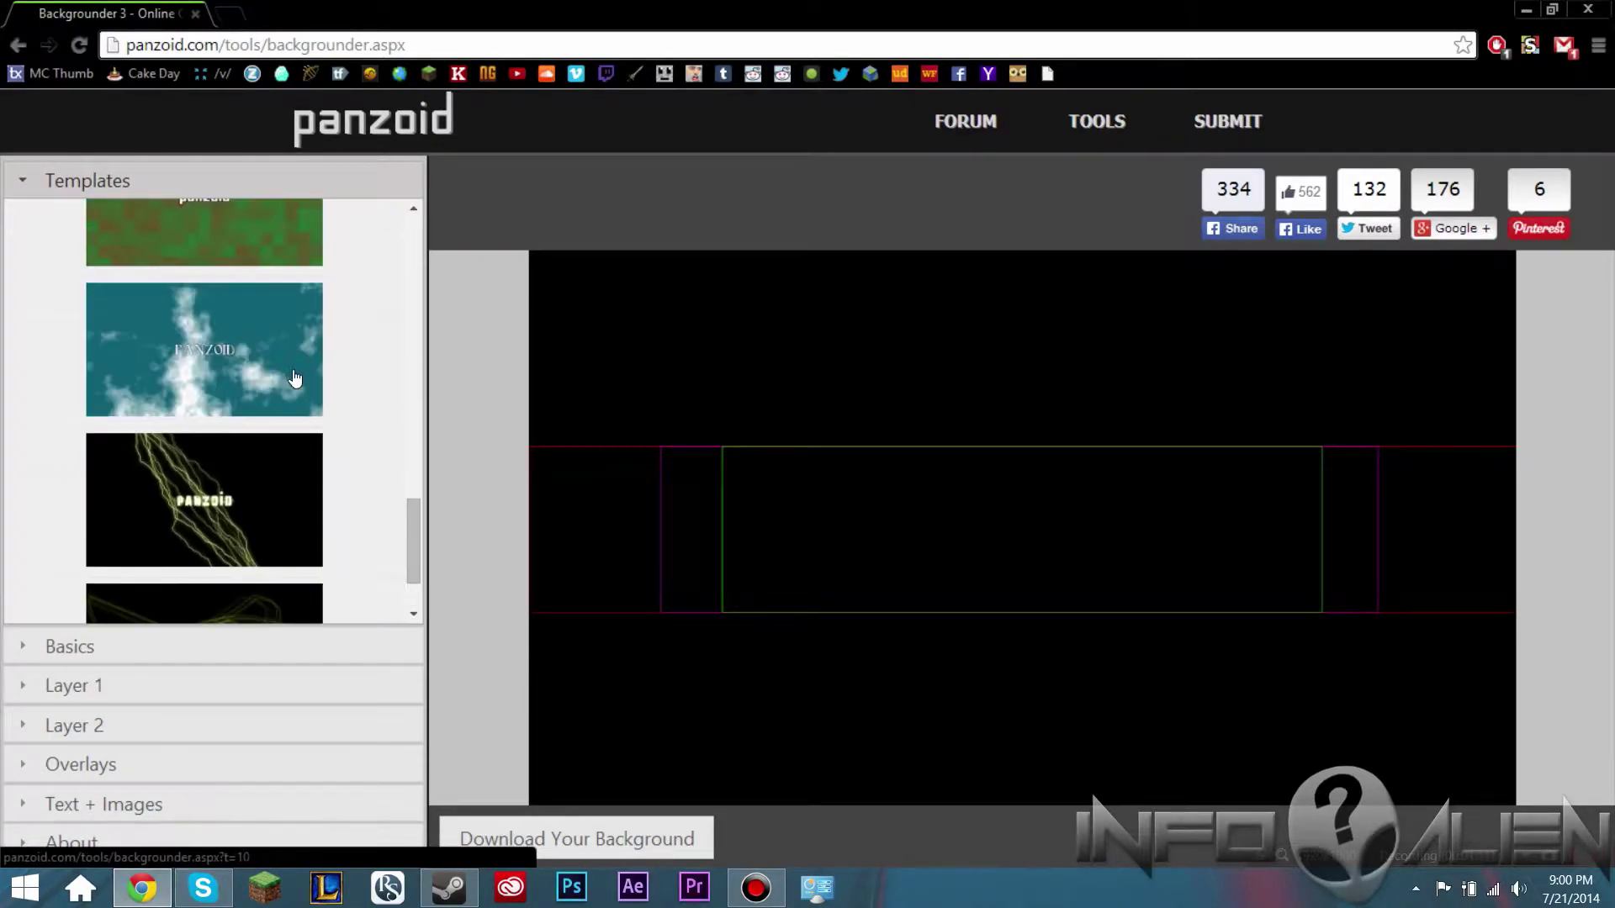
{"action": "scroll", "coordinate": [294, 379], "scroll_direction": "up", "scroll_amount": 10}
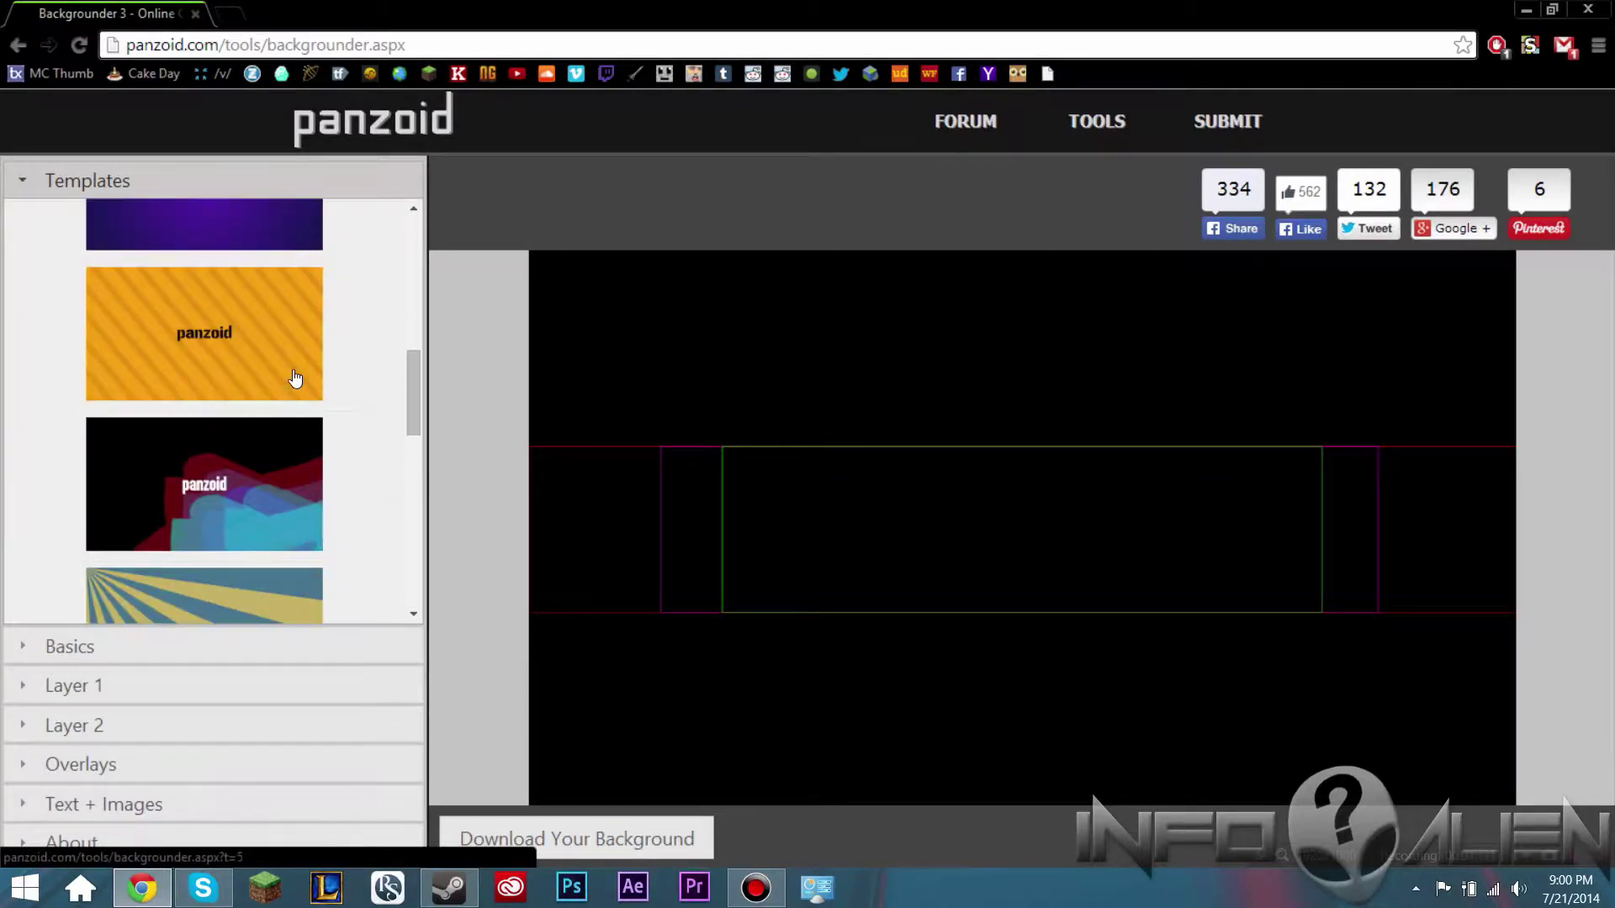
{"action": "scroll", "coordinate": [294, 379], "scroll_direction": "up", "scroll_amount": 4}
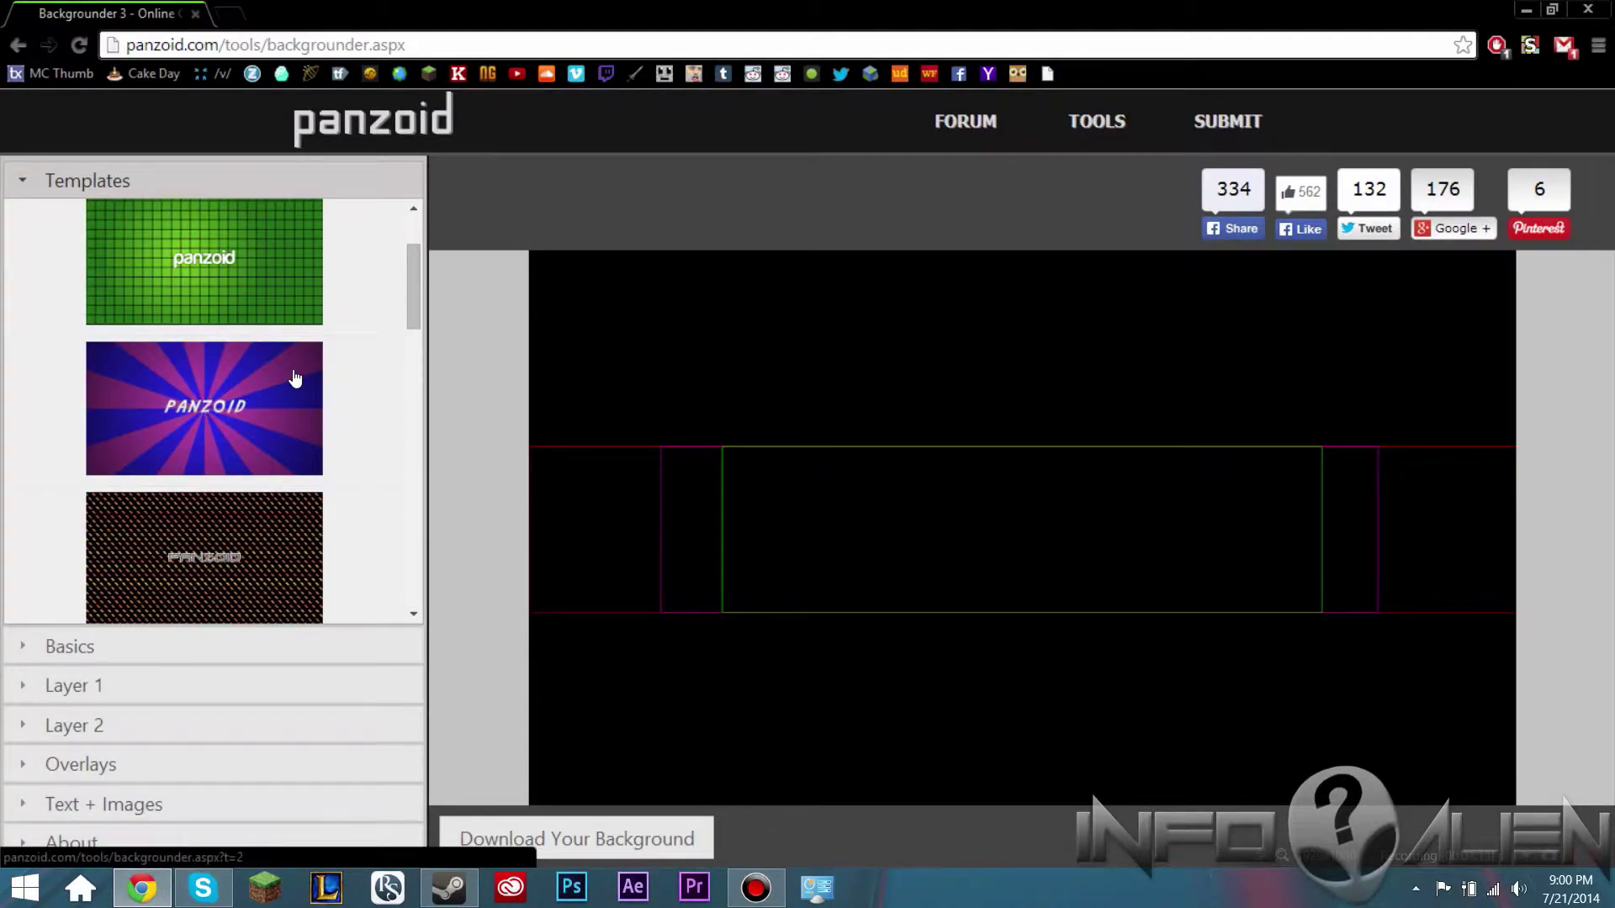
{"action": "scroll", "coordinate": [295, 380], "scroll_direction": "up", "scroll_amount": 2}
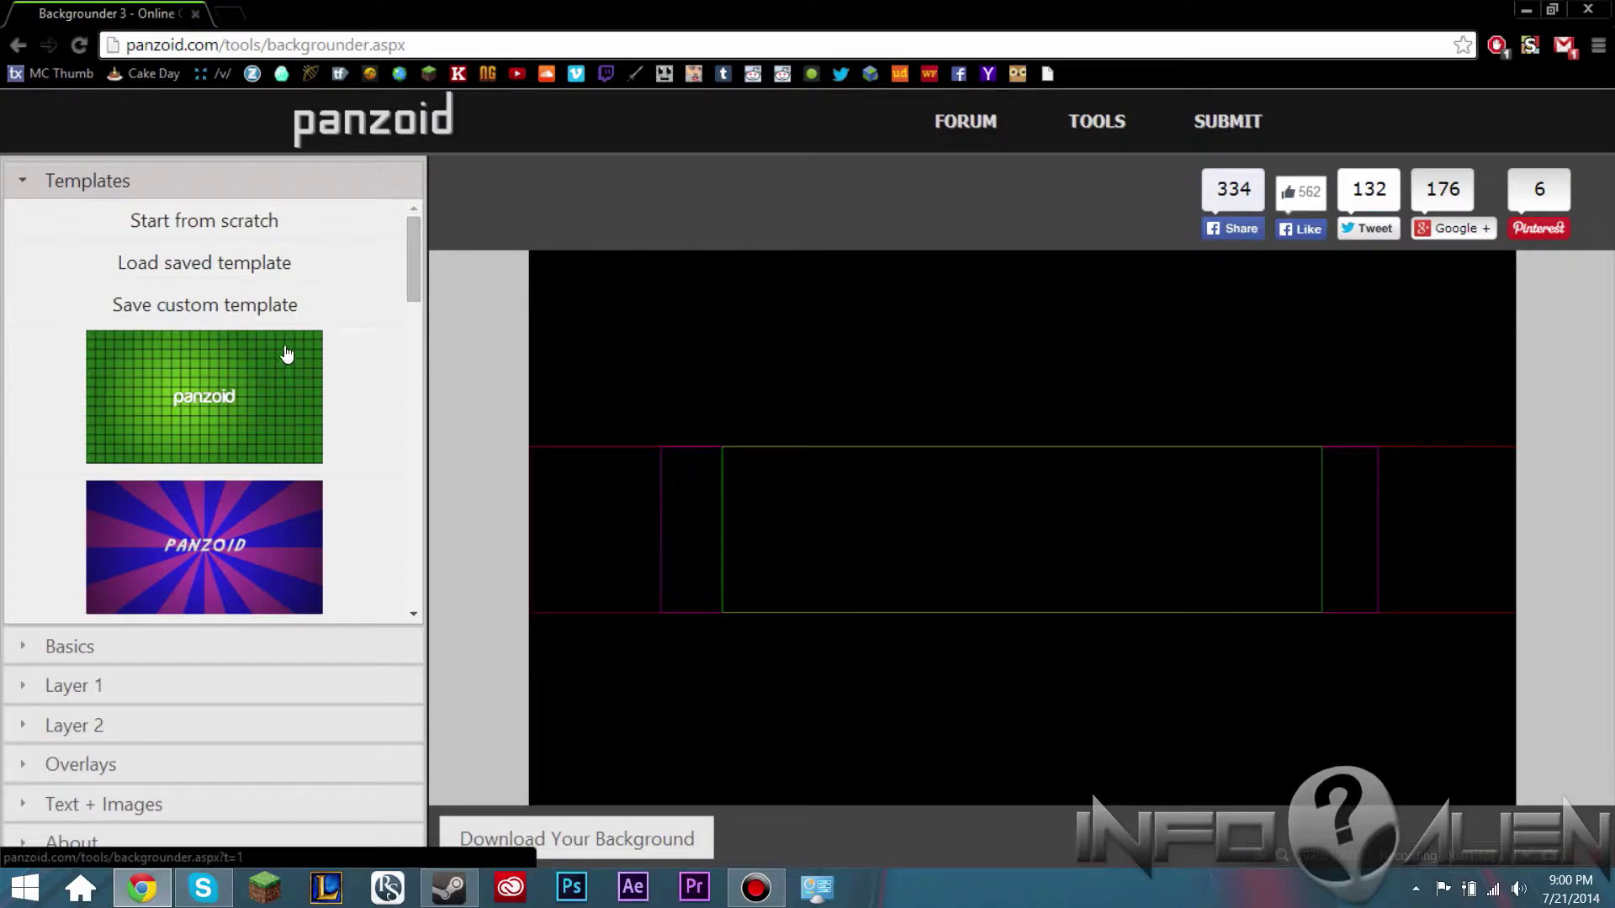
{"action": "scroll", "coordinate": [286, 354], "scroll_direction": "down", "scroll_amount": 4}
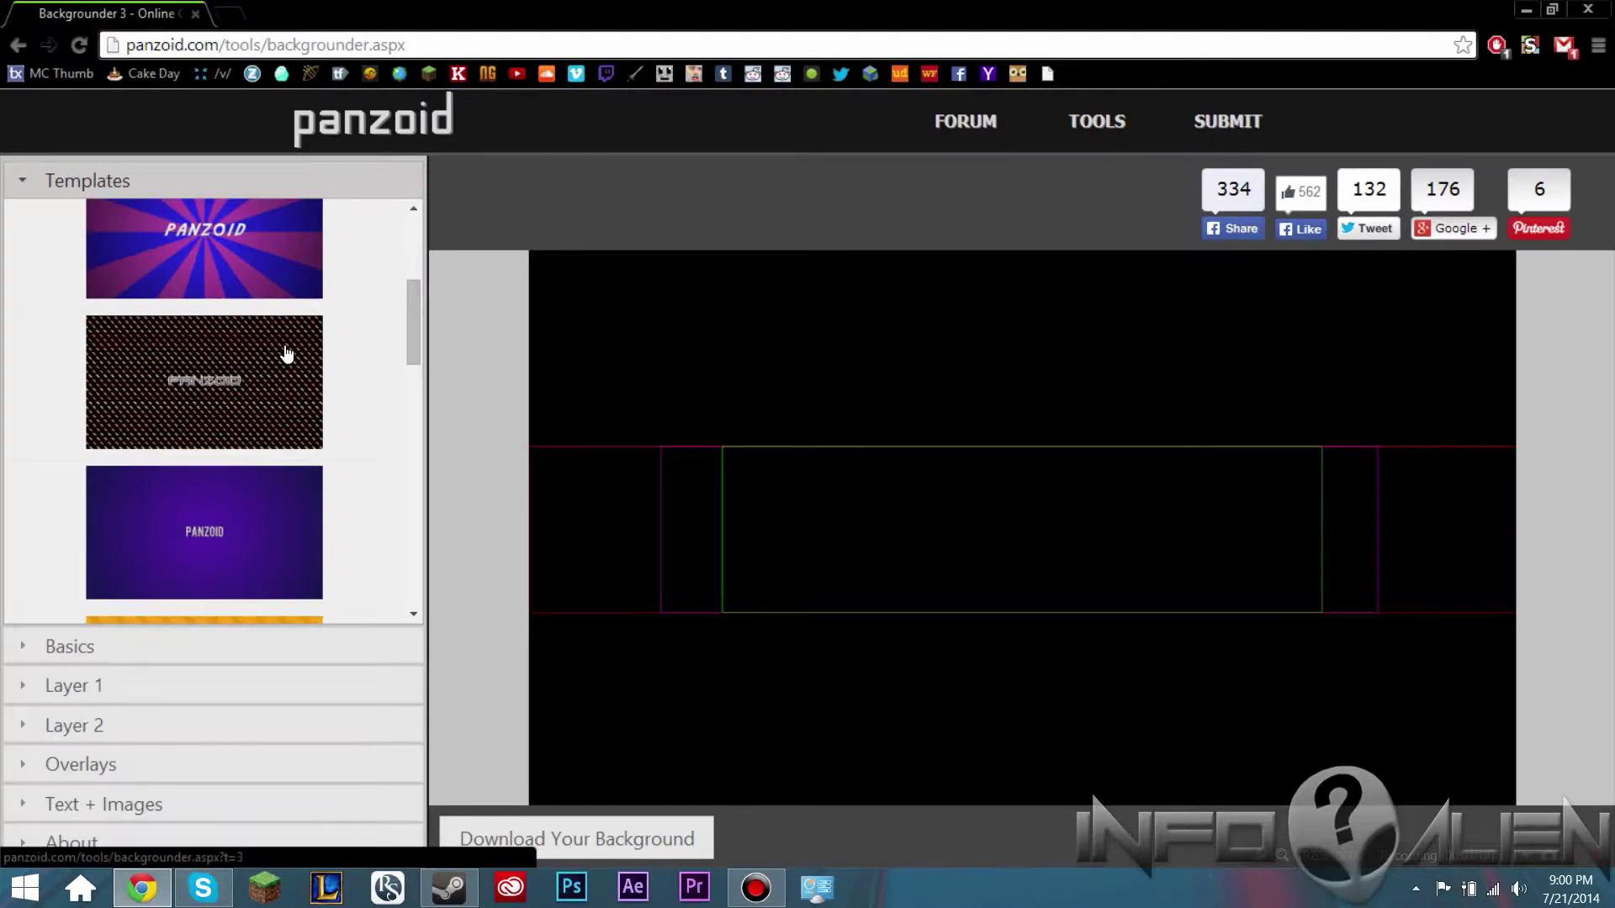
{"action": "scroll", "coordinate": [284, 353], "scroll_direction": "up", "scroll_amount": 3}
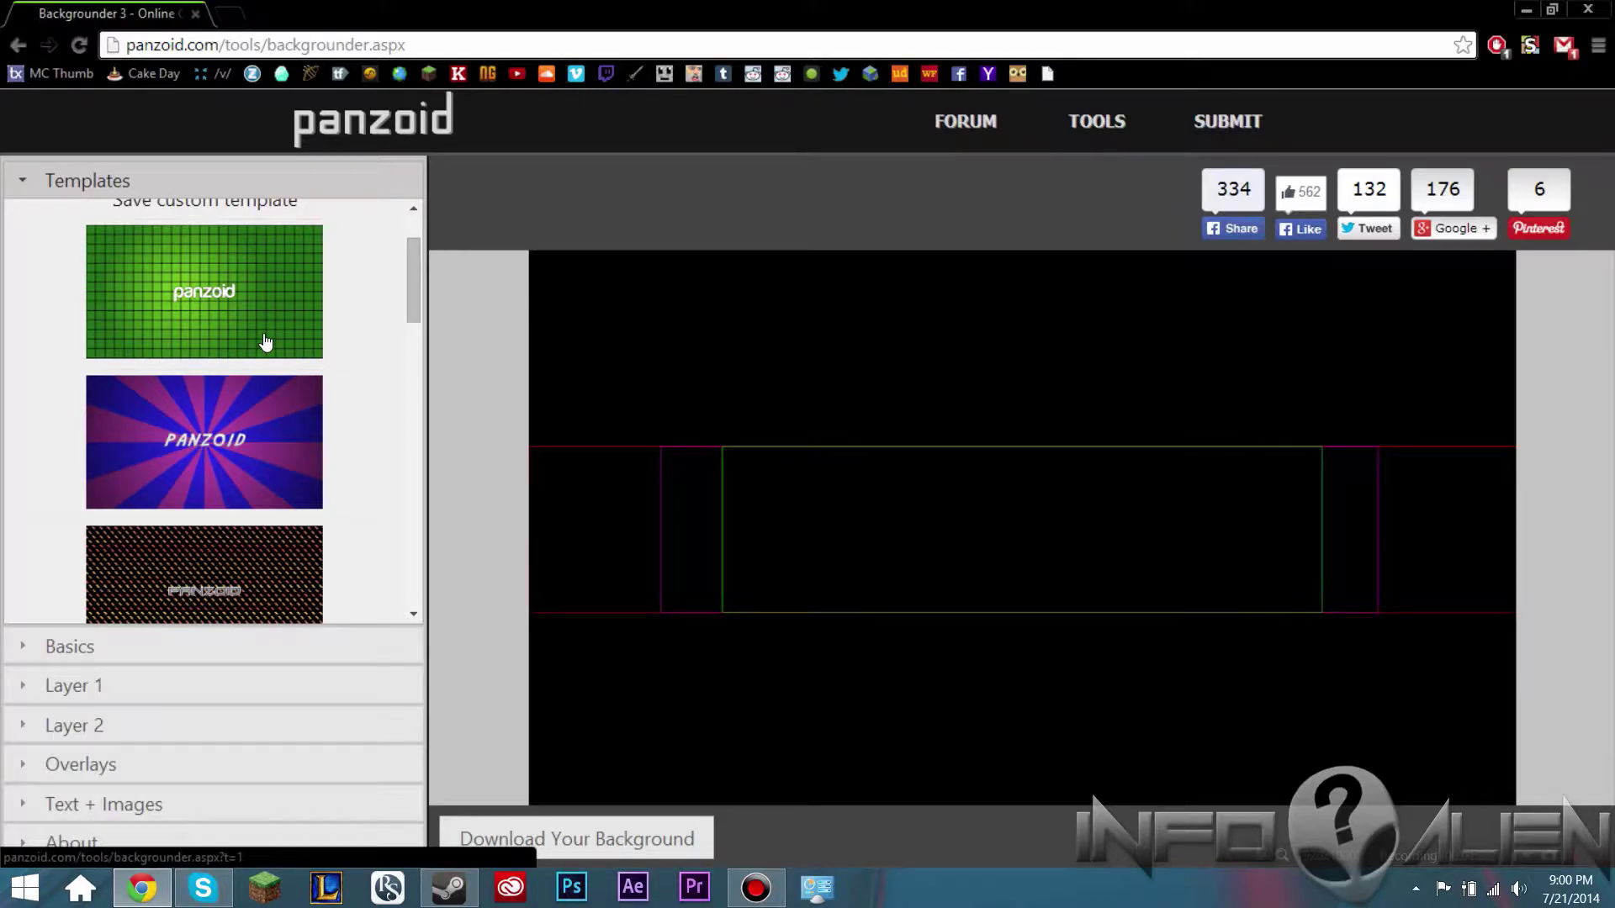
{"action": "scroll", "coordinate": [265, 340], "scroll_direction": "up", "scroll_amount": 2}
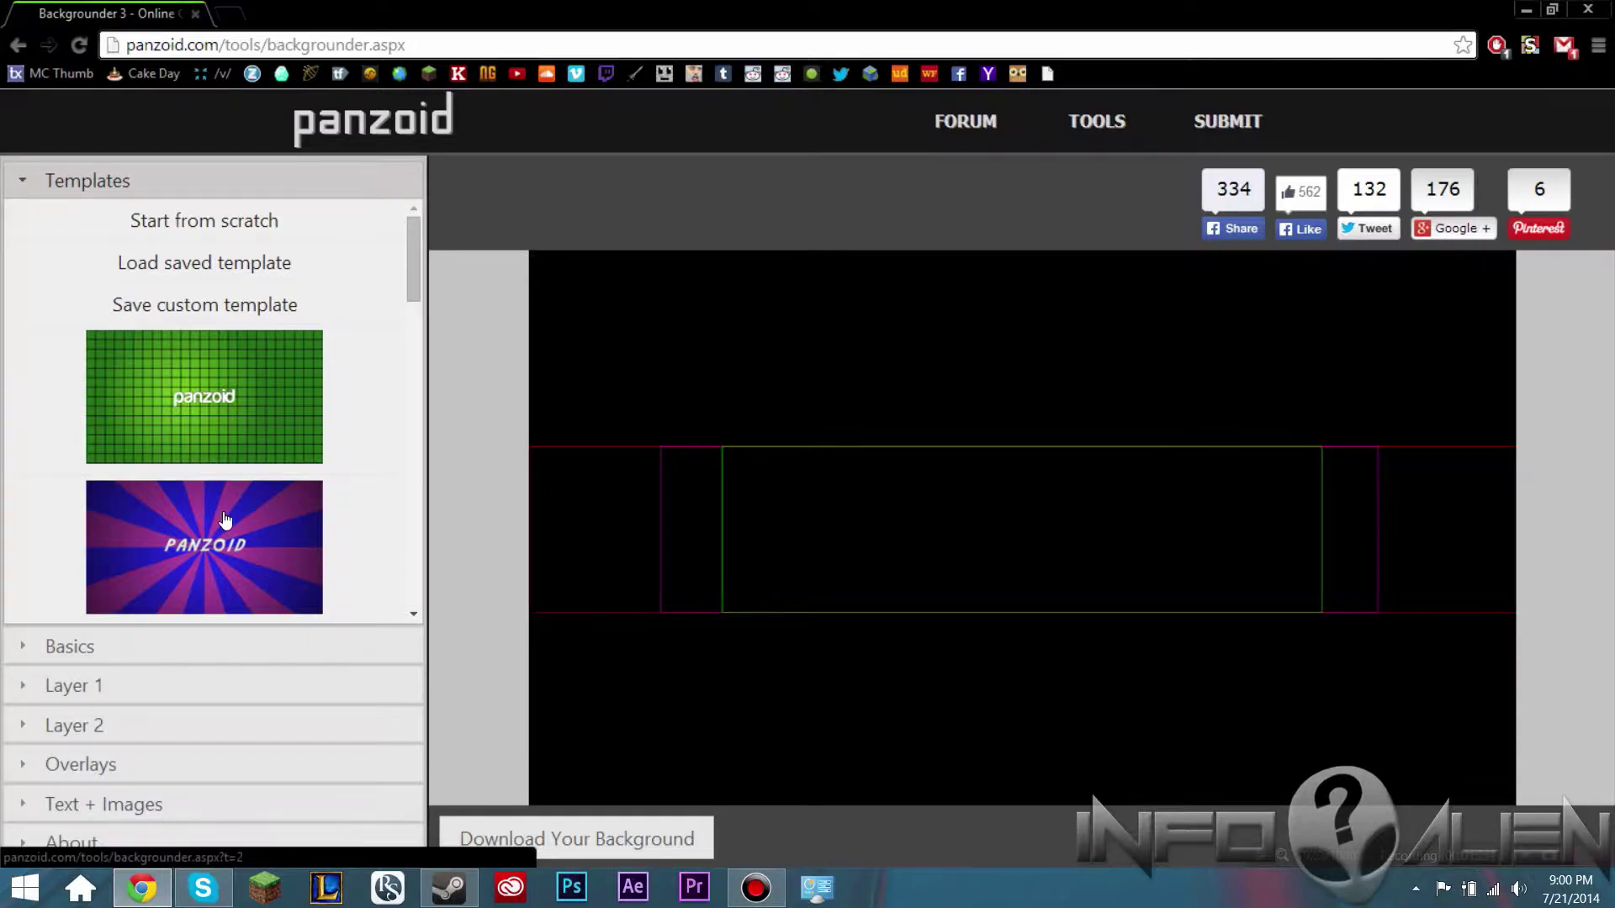
Step: Load the purple-and-blue sunburst template and keep the canvas type at YouTube One
{"action": "left_click", "coordinate": [227, 525]}
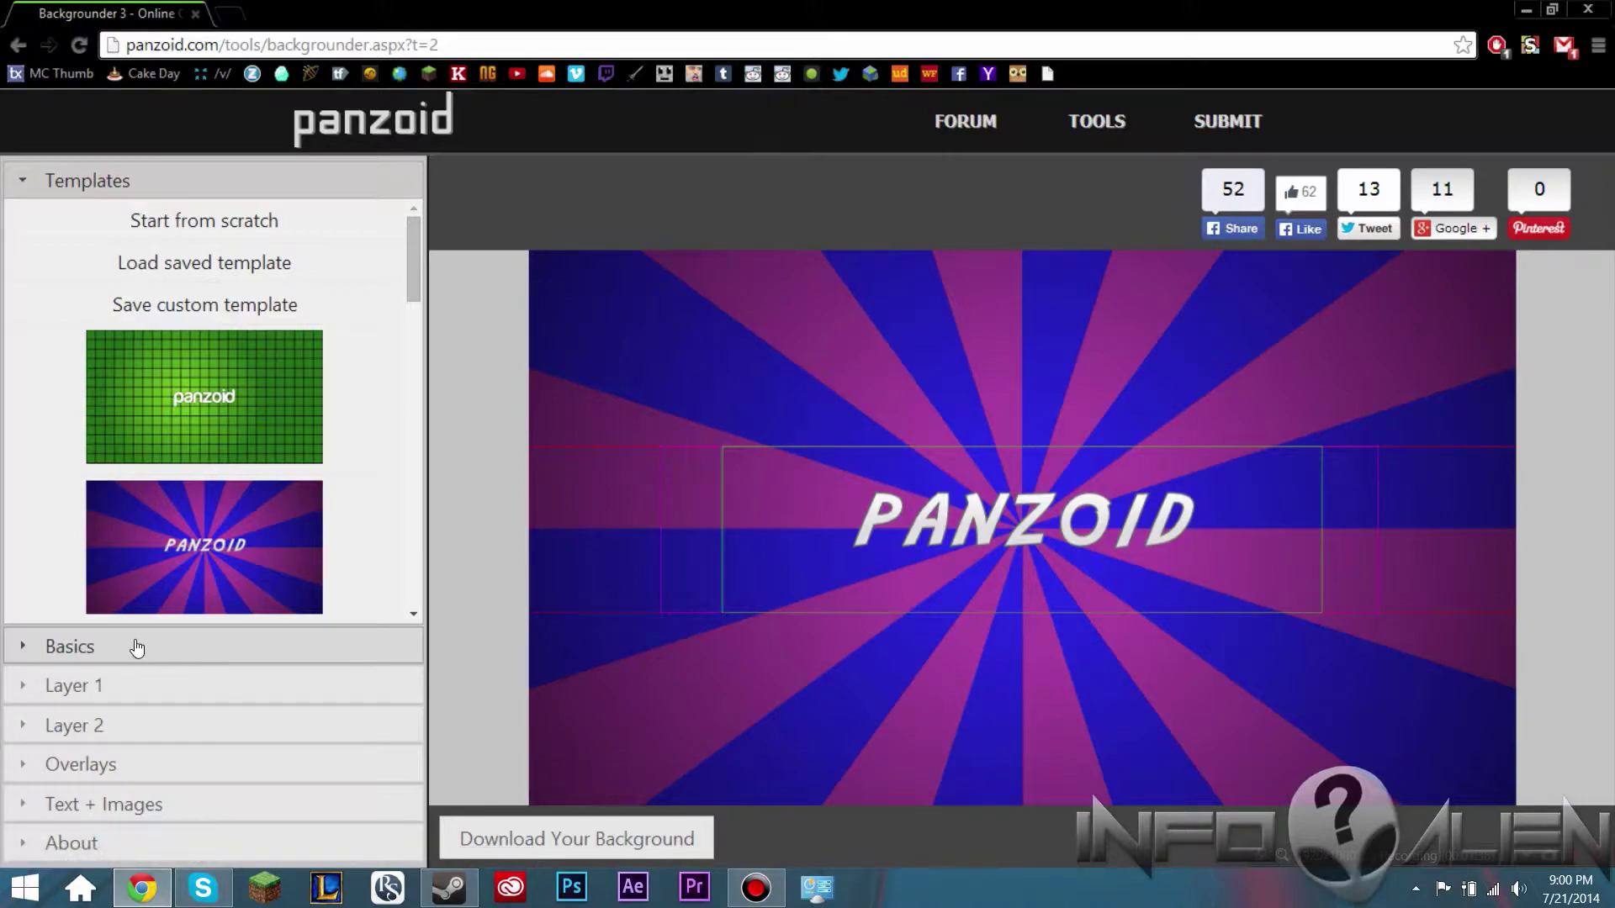
{"action": "left_click", "coordinate": [48, 652]}
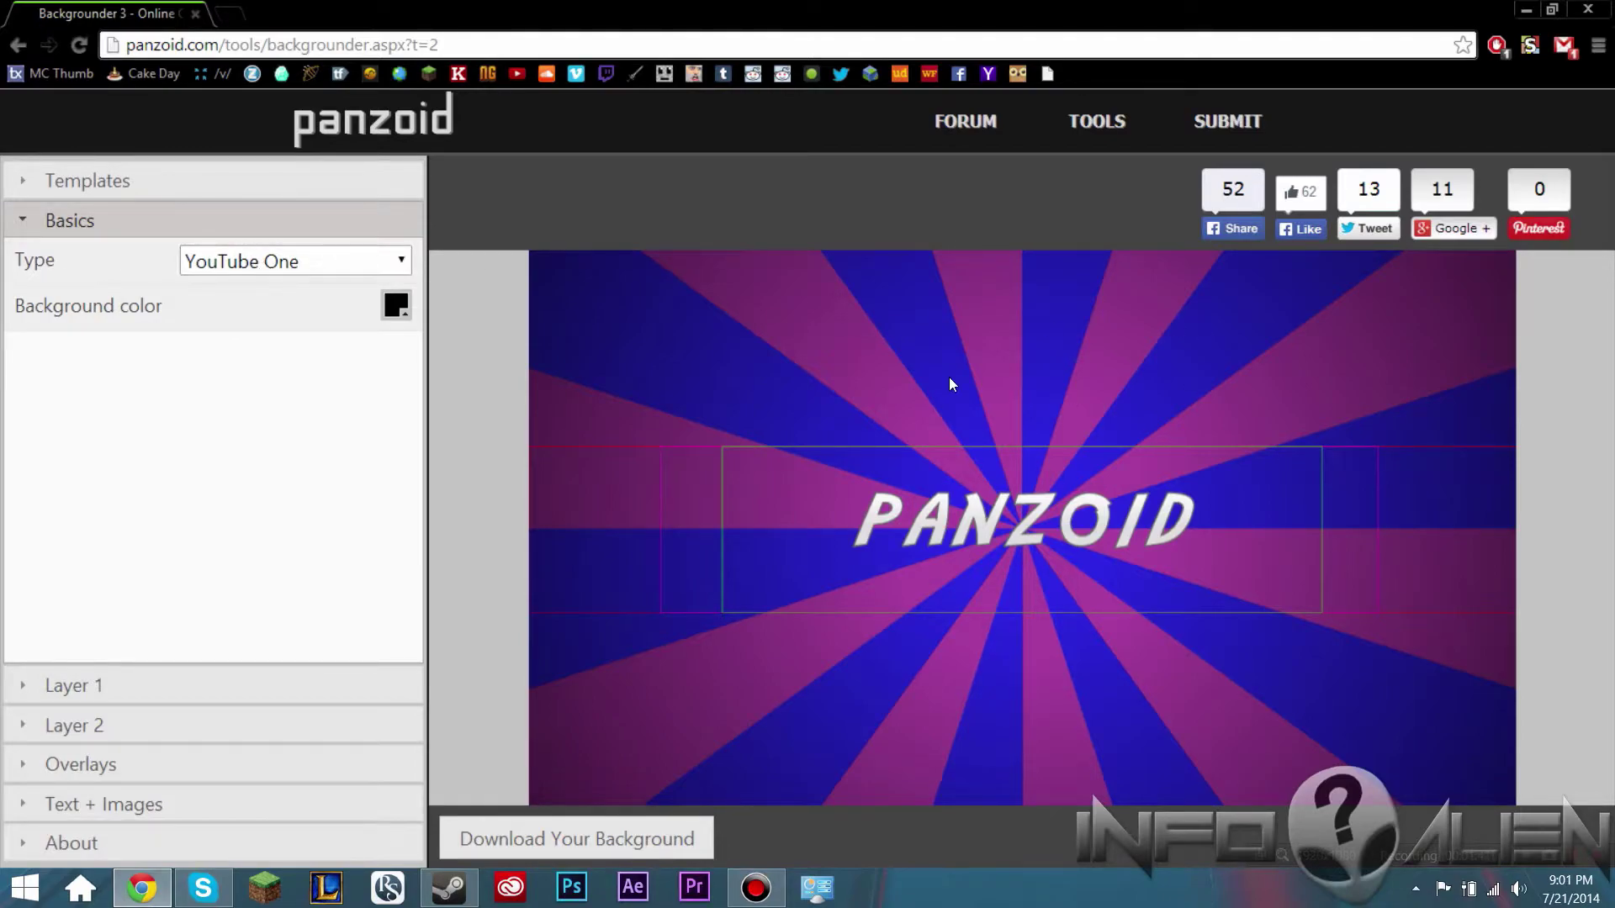
{"action": "left_click", "coordinate": [290, 262]}
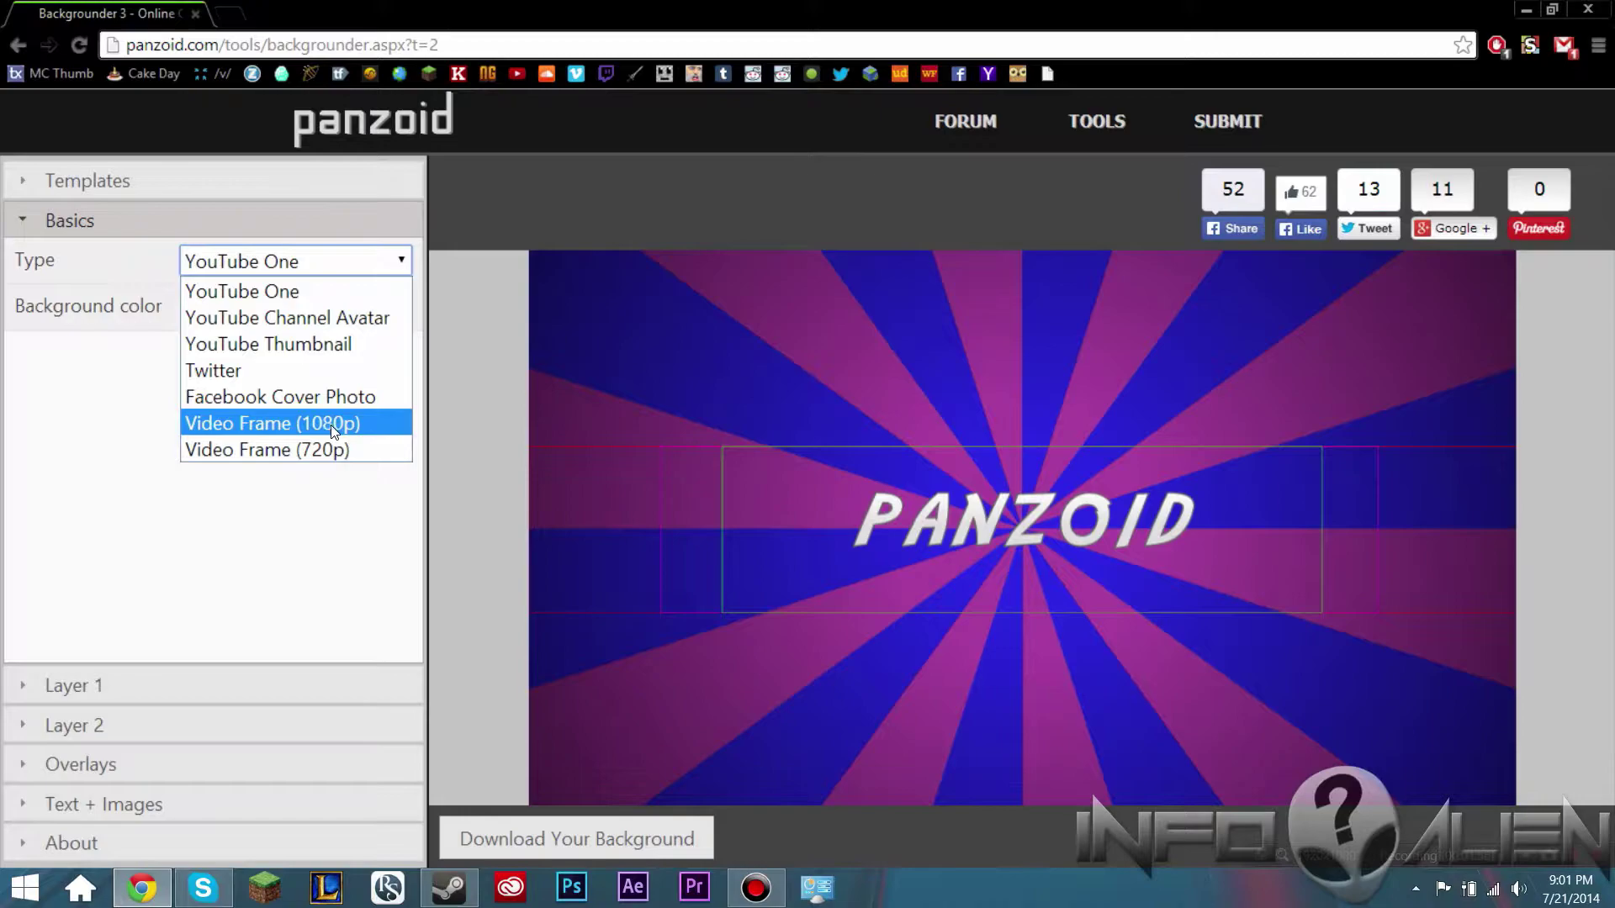
{"action": "left_click", "coordinate": [272, 541]}
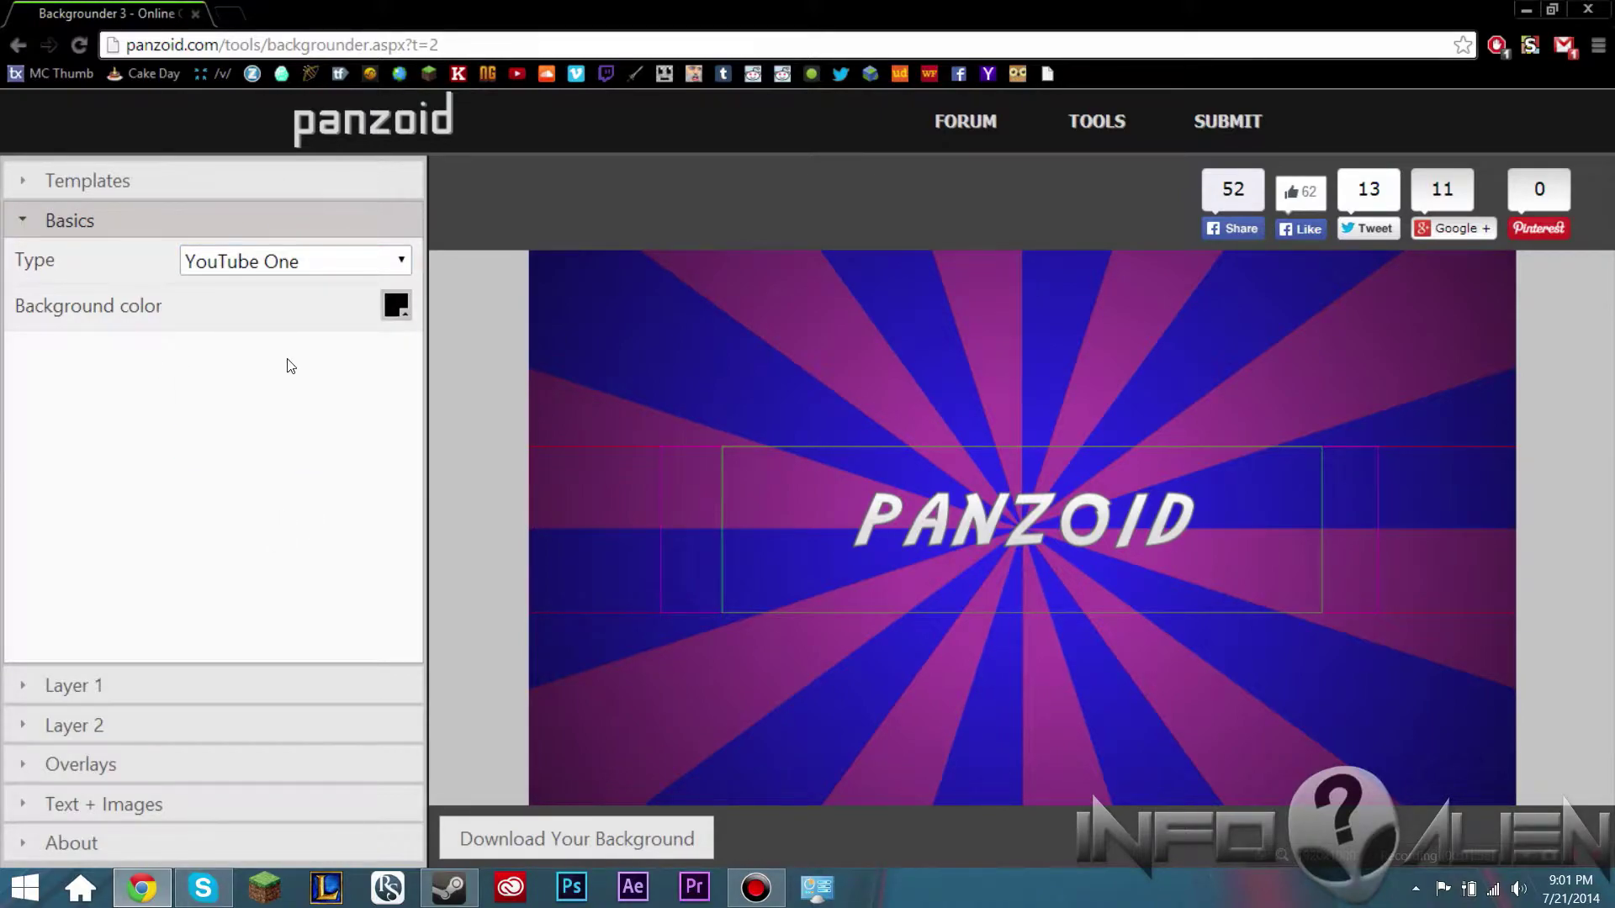
{"action": "left_click", "coordinate": [257, 262]}
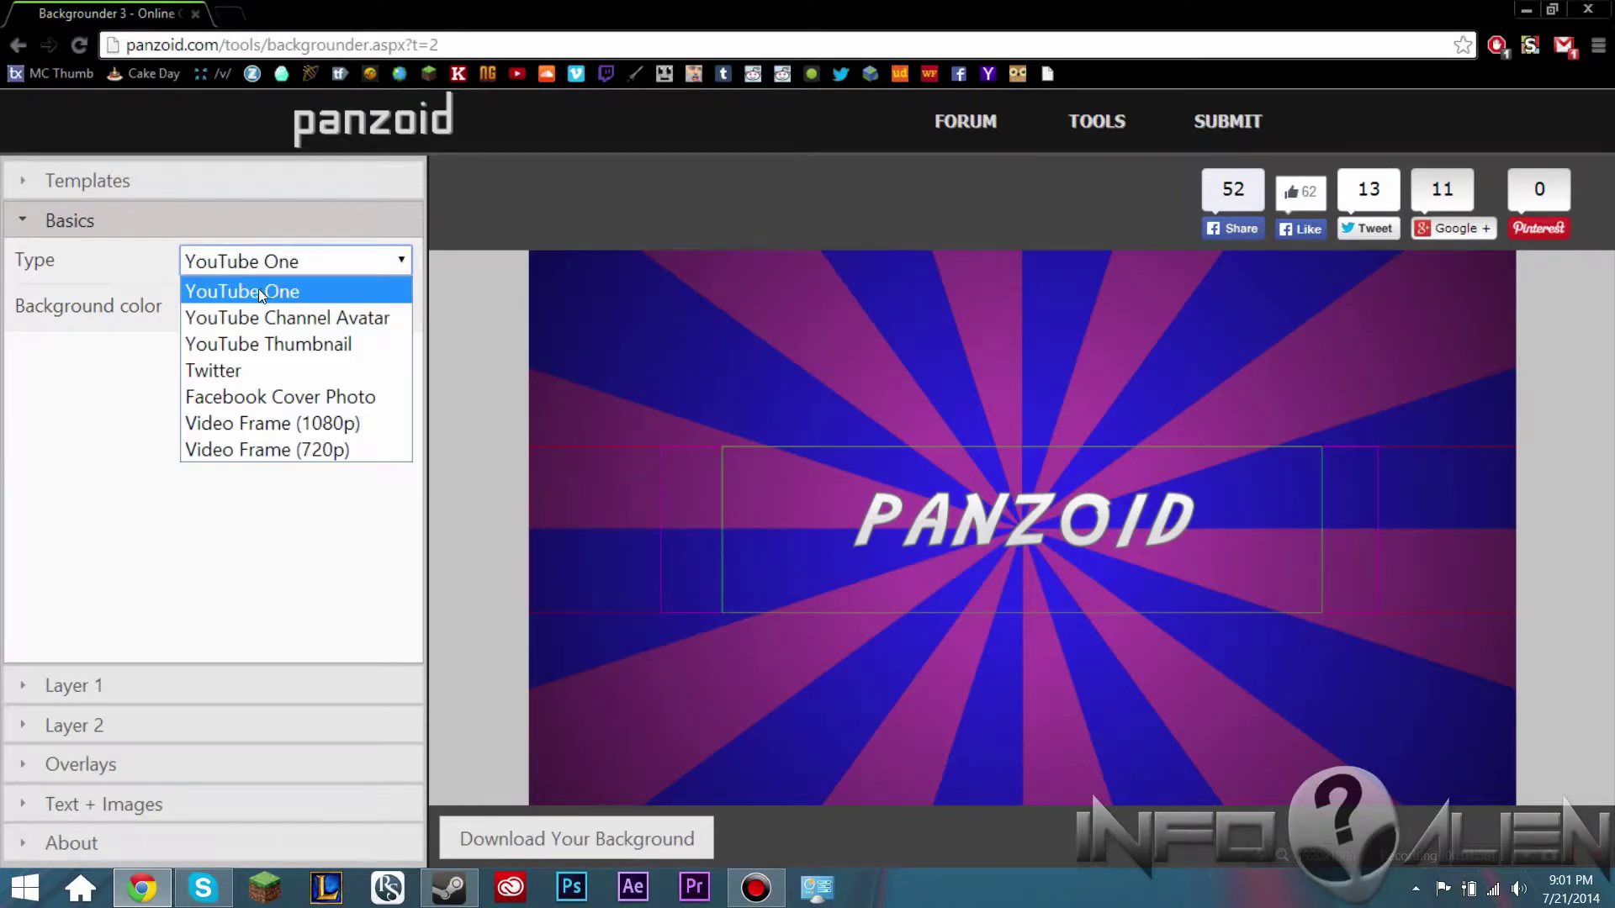
{"action": "left_click", "coordinate": [304, 292]}
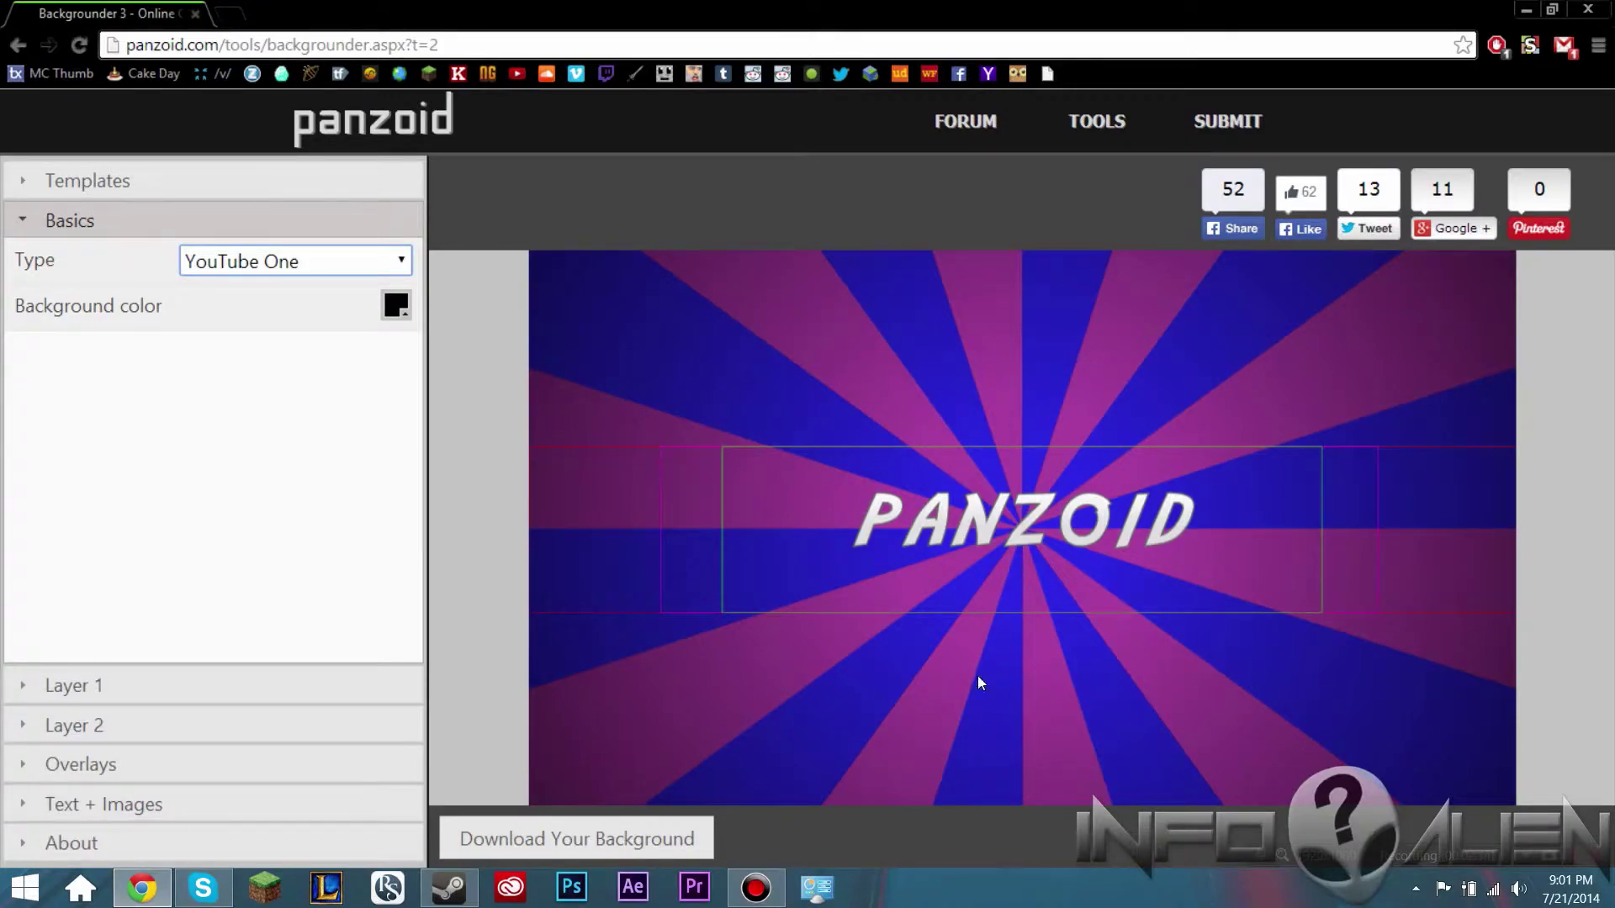
Step: Look over the templates list again, then bring up Layer 1's Sunburst settings
{"action": "left_click", "coordinate": [187, 187]}
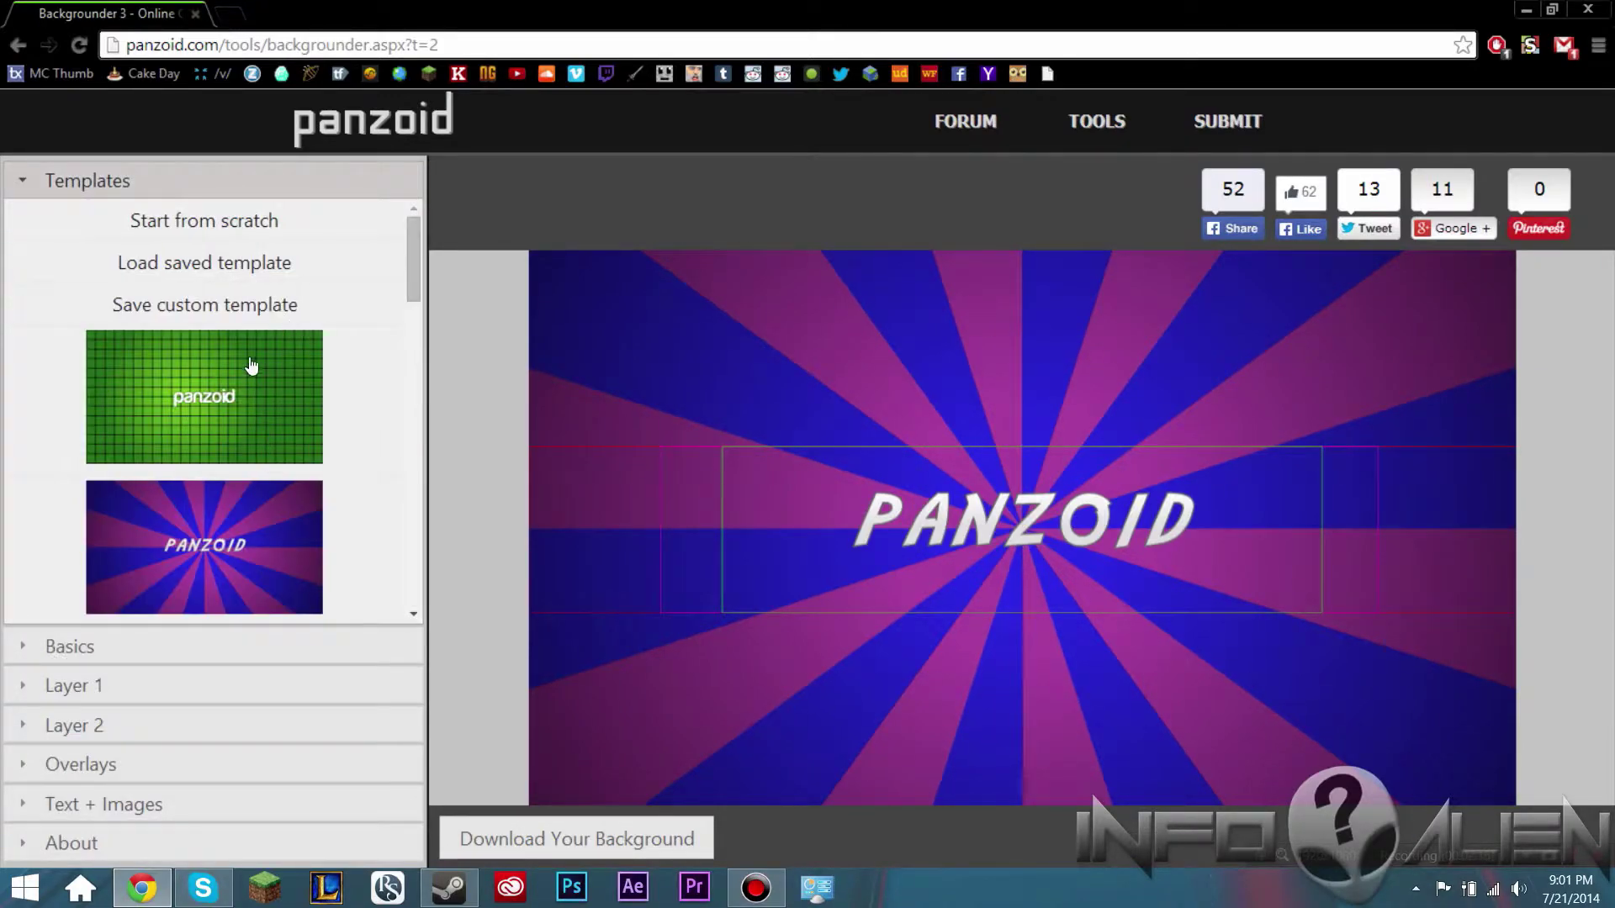
{"action": "left_click", "coordinate": [126, 644]}
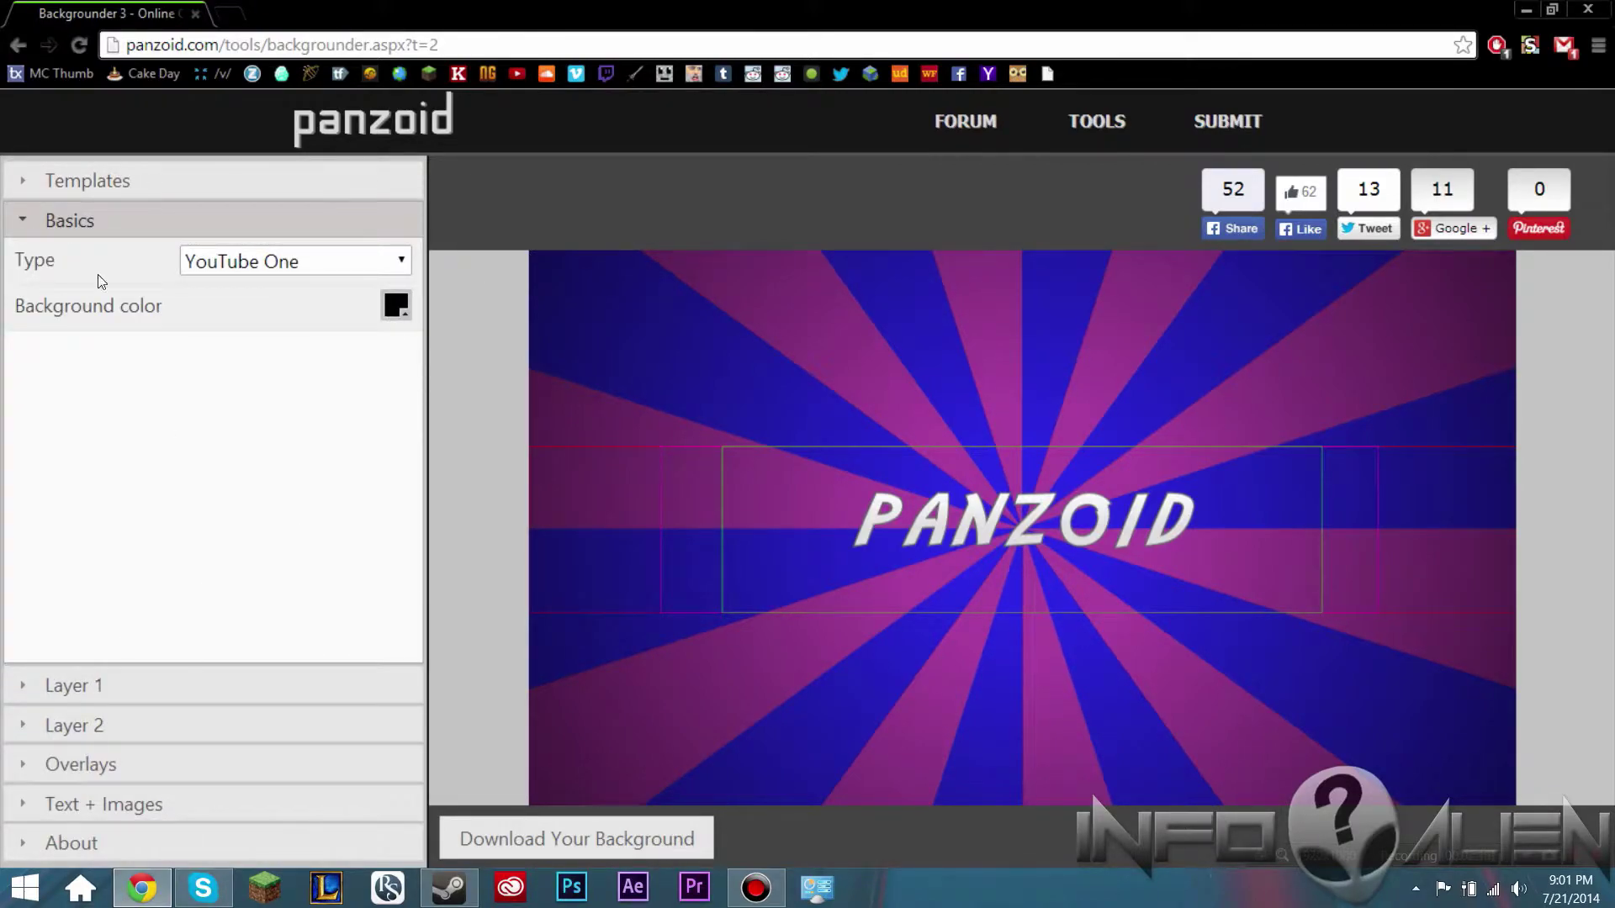
{"action": "left_click", "coordinate": [59, 185]}
{"action": "scroll", "coordinate": [252, 425], "scroll_direction": "down", "scroll_amount": 1}
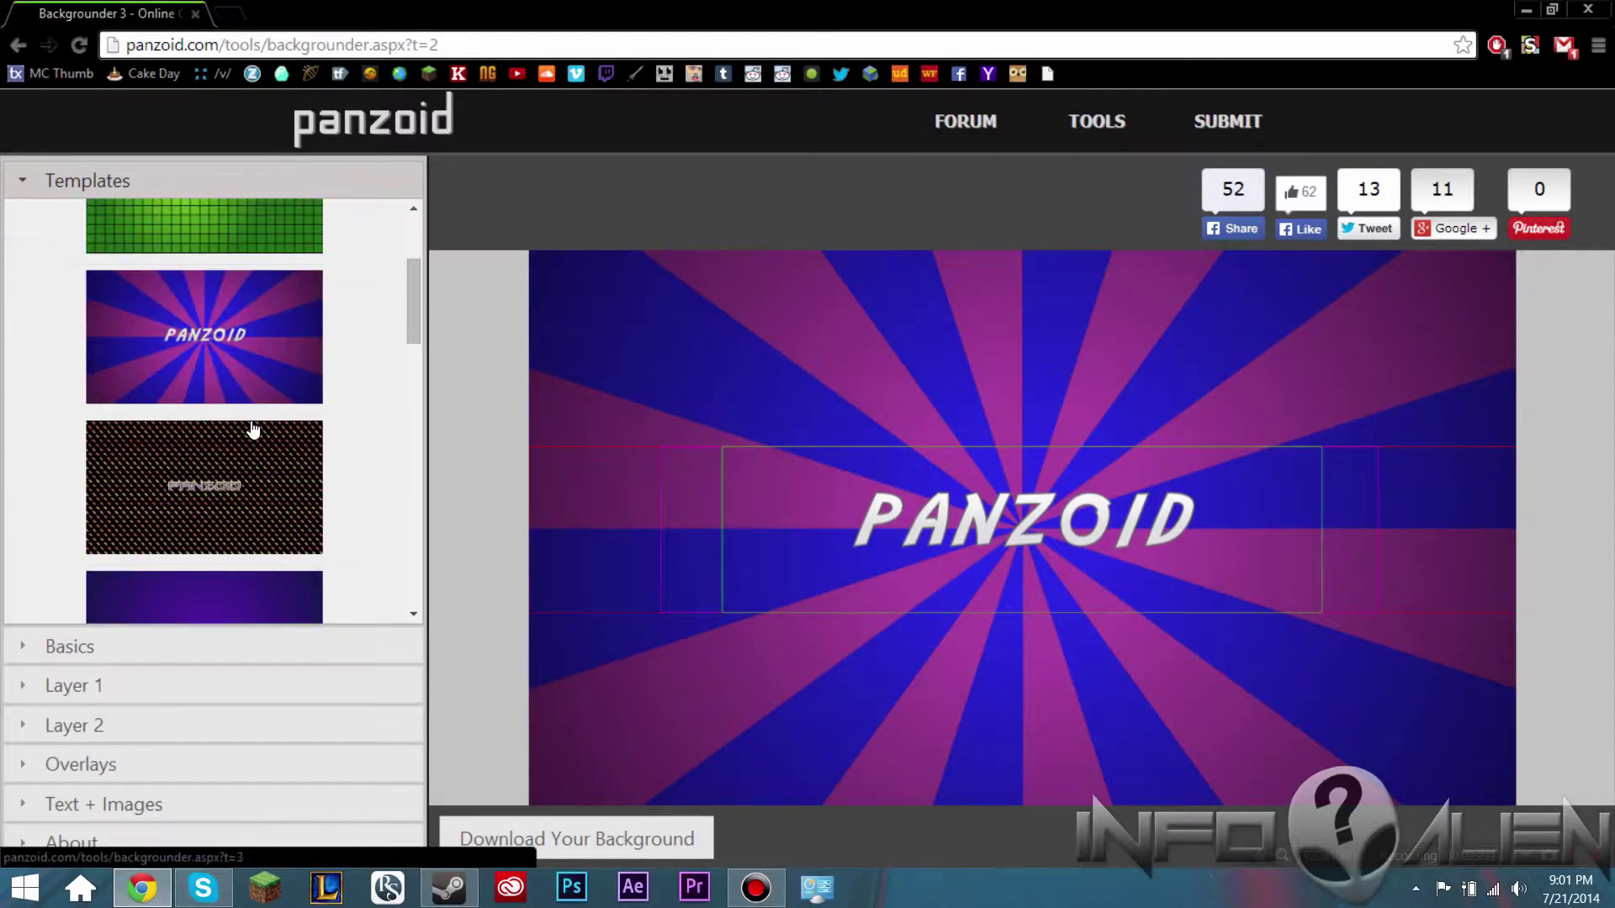
{"action": "scroll", "coordinate": [232, 383], "scroll_direction": "up", "scroll_amount": 1}
{"action": "scroll", "coordinate": [269, 400], "scroll_direction": "down", "scroll_amount": 5}
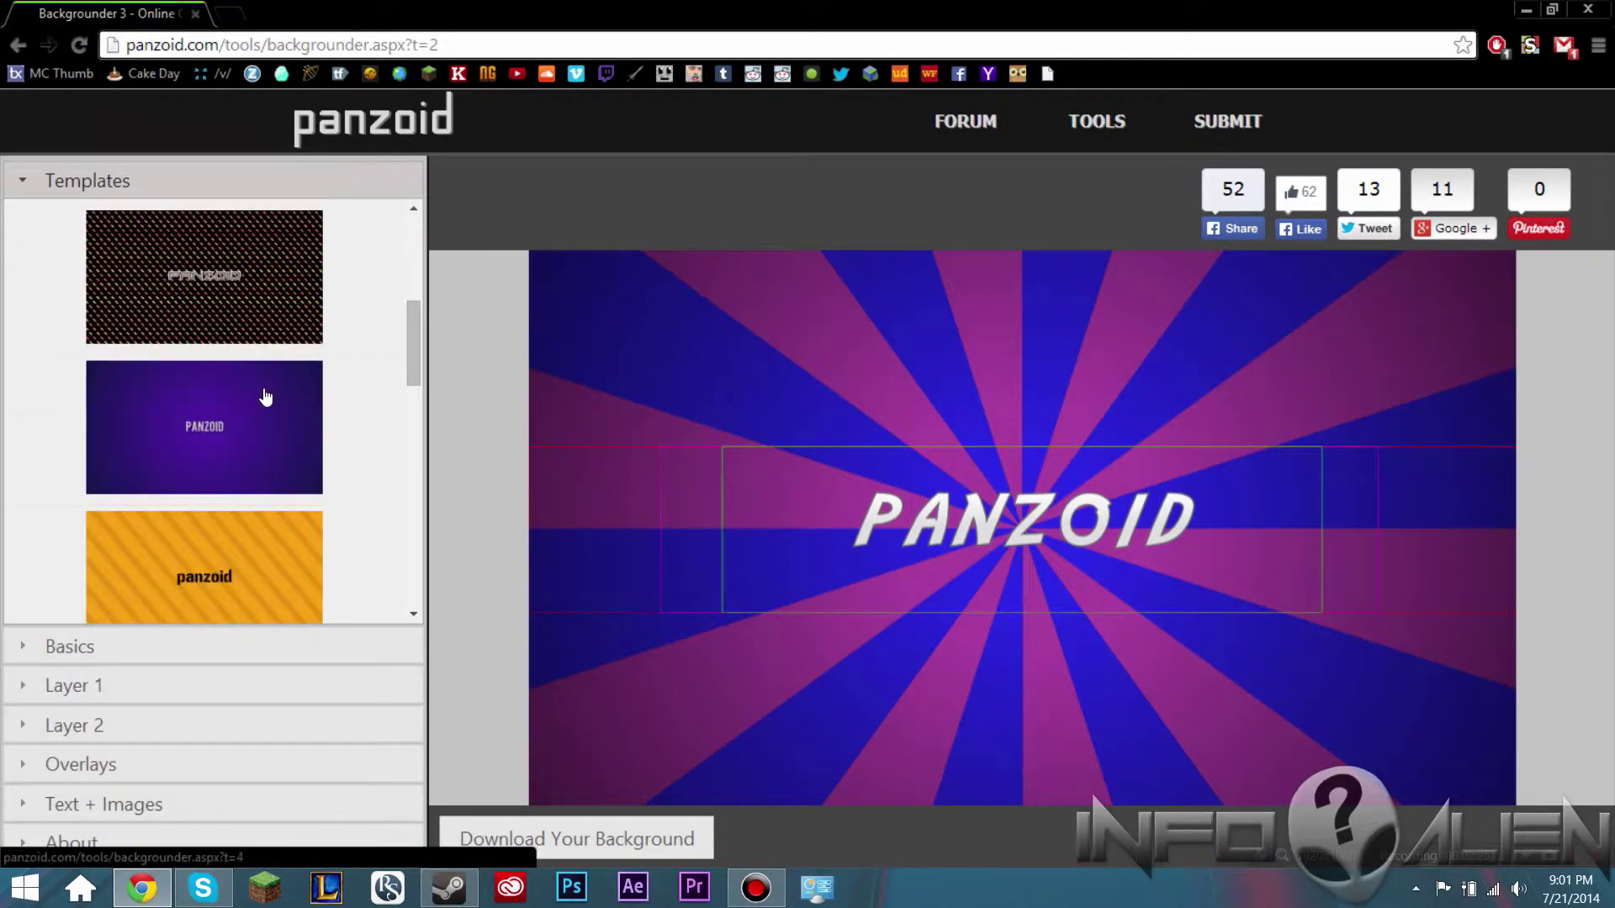
{"action": "scroll", "coordinate": [143, 317], "scroll_direction": "down", "scroll_amount": 1}
{"action": "scroll", "coordinate": [199, 328], "scroll_direction": "up", "scroll_amount": 7}
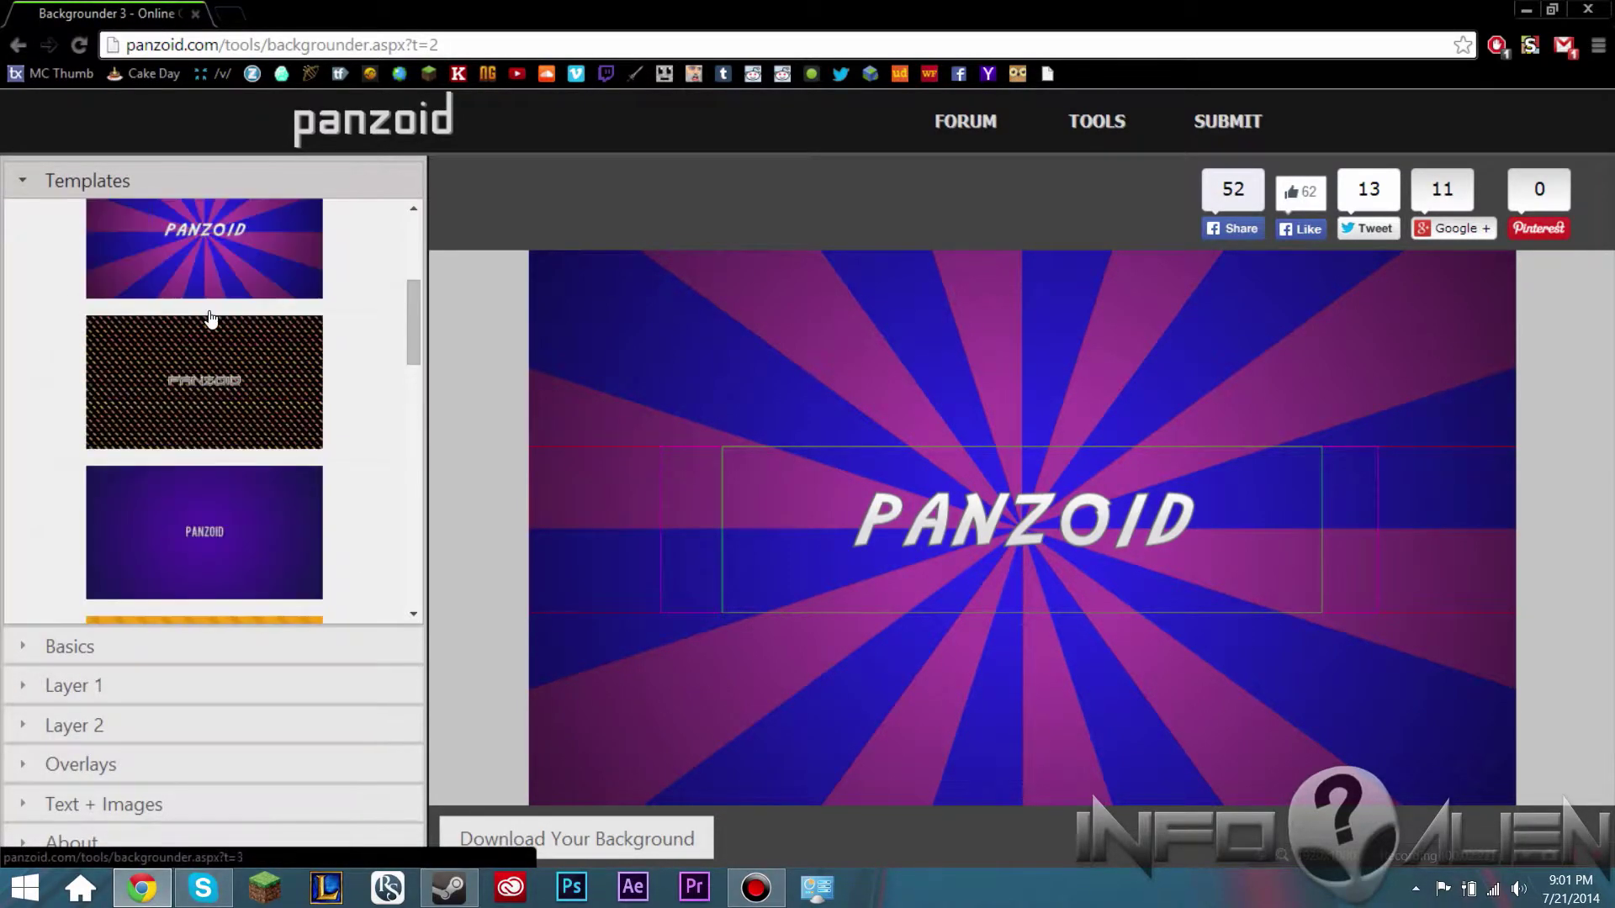
{"action": "left_click", "coordinate": [143, 683]}
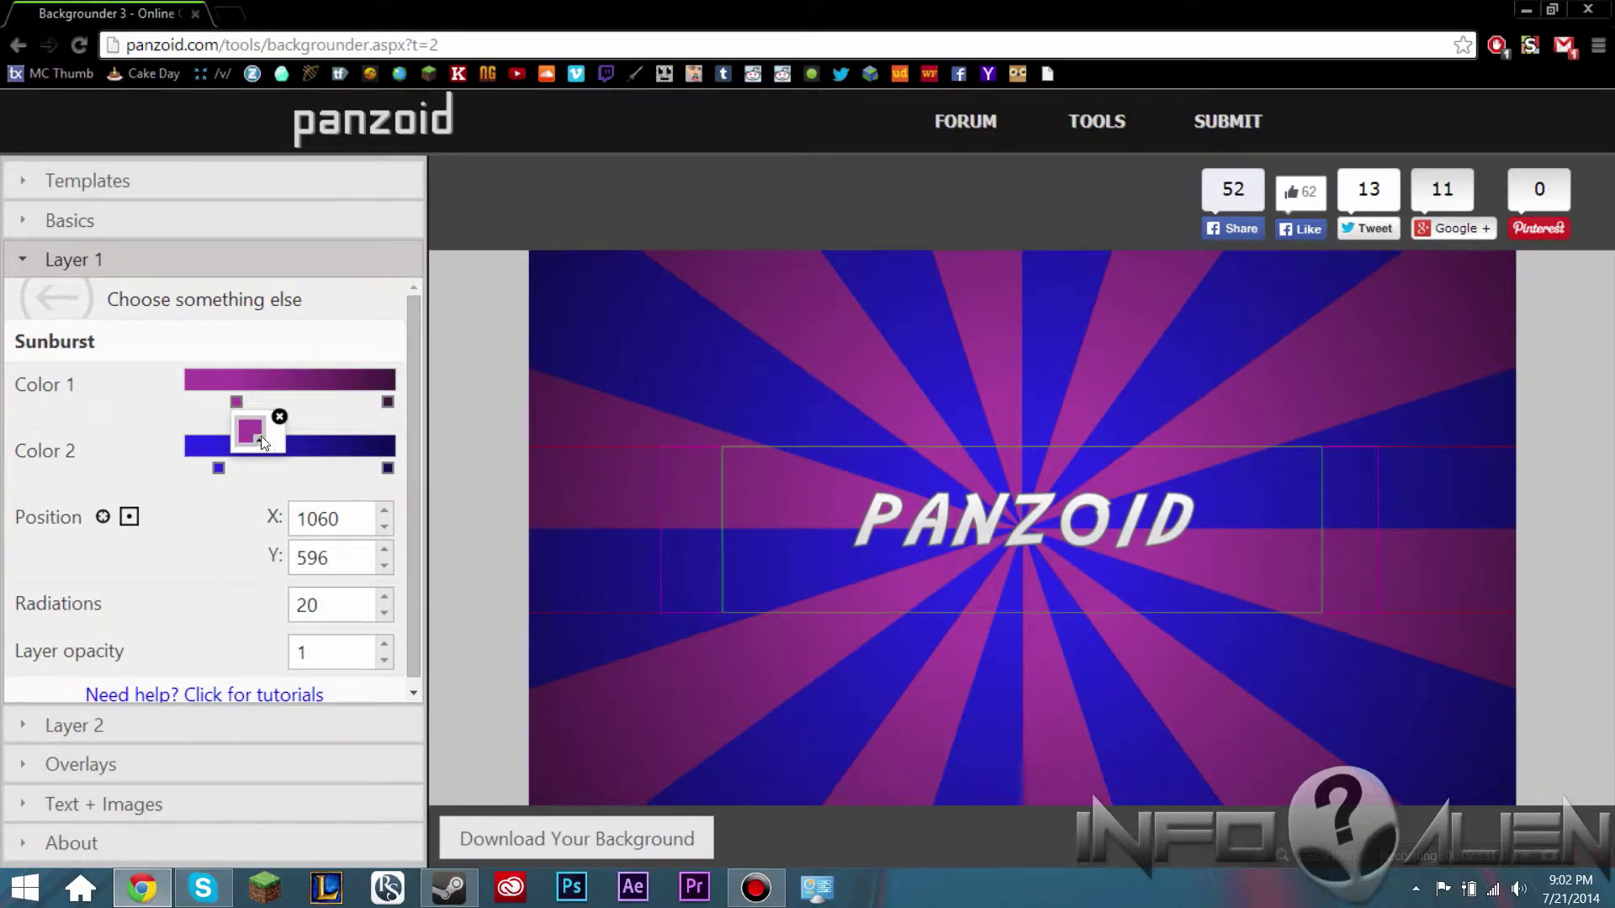
Step: Set Color 1's left gradient stop to a vivid bright green
{"action": "left_click", "coordinate": [236, 401]}
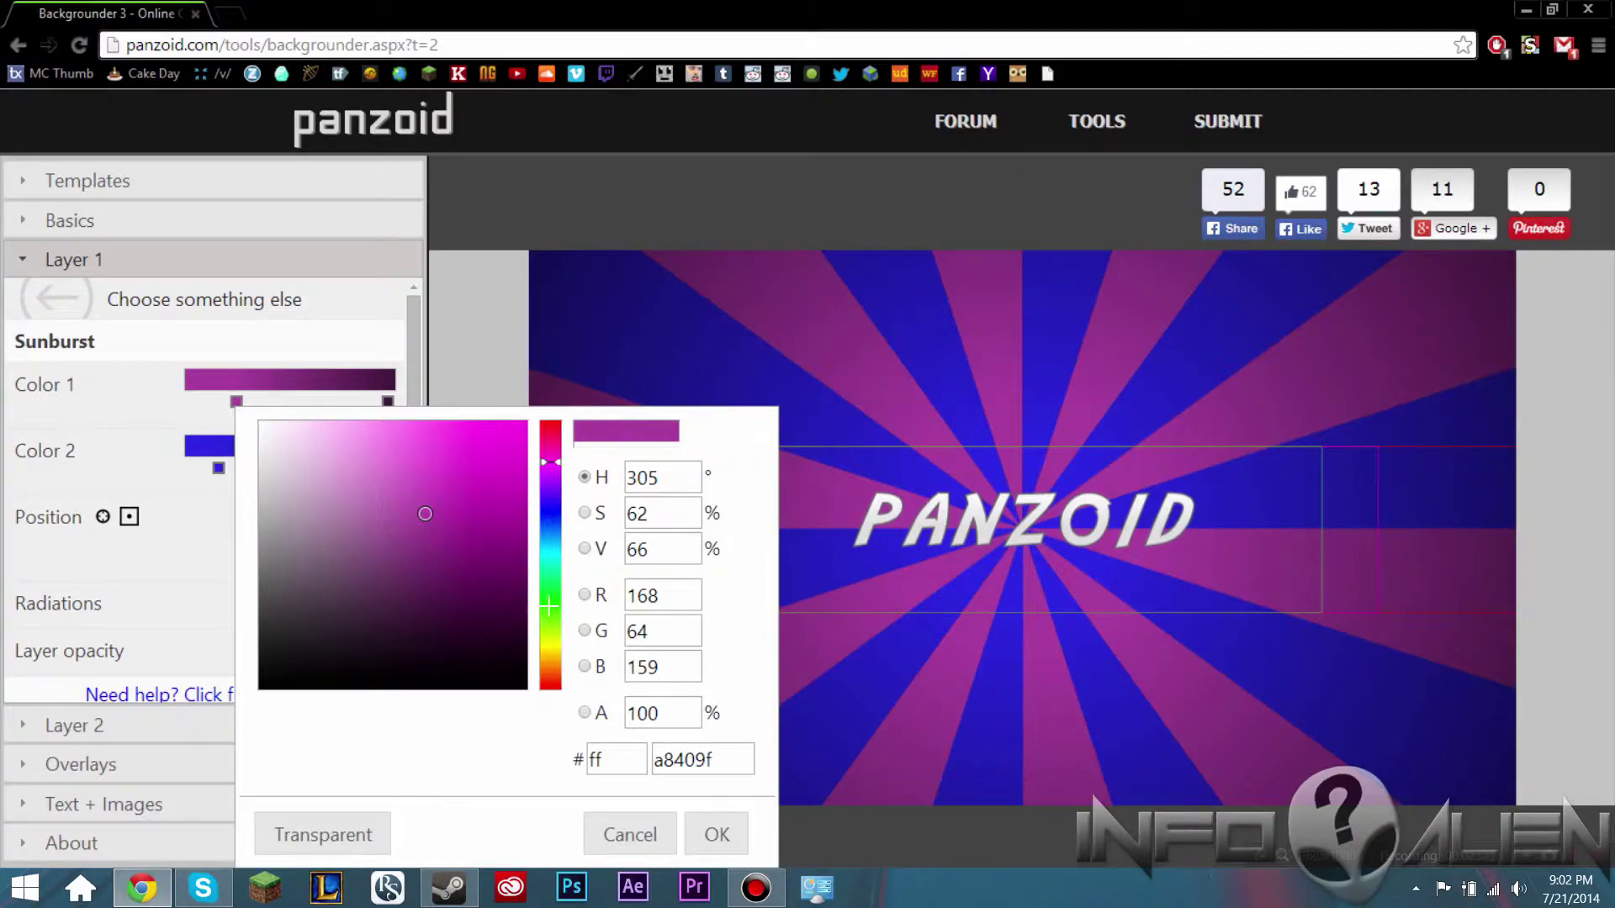
{"action": "left_click", "coordinate": [551, 615]}
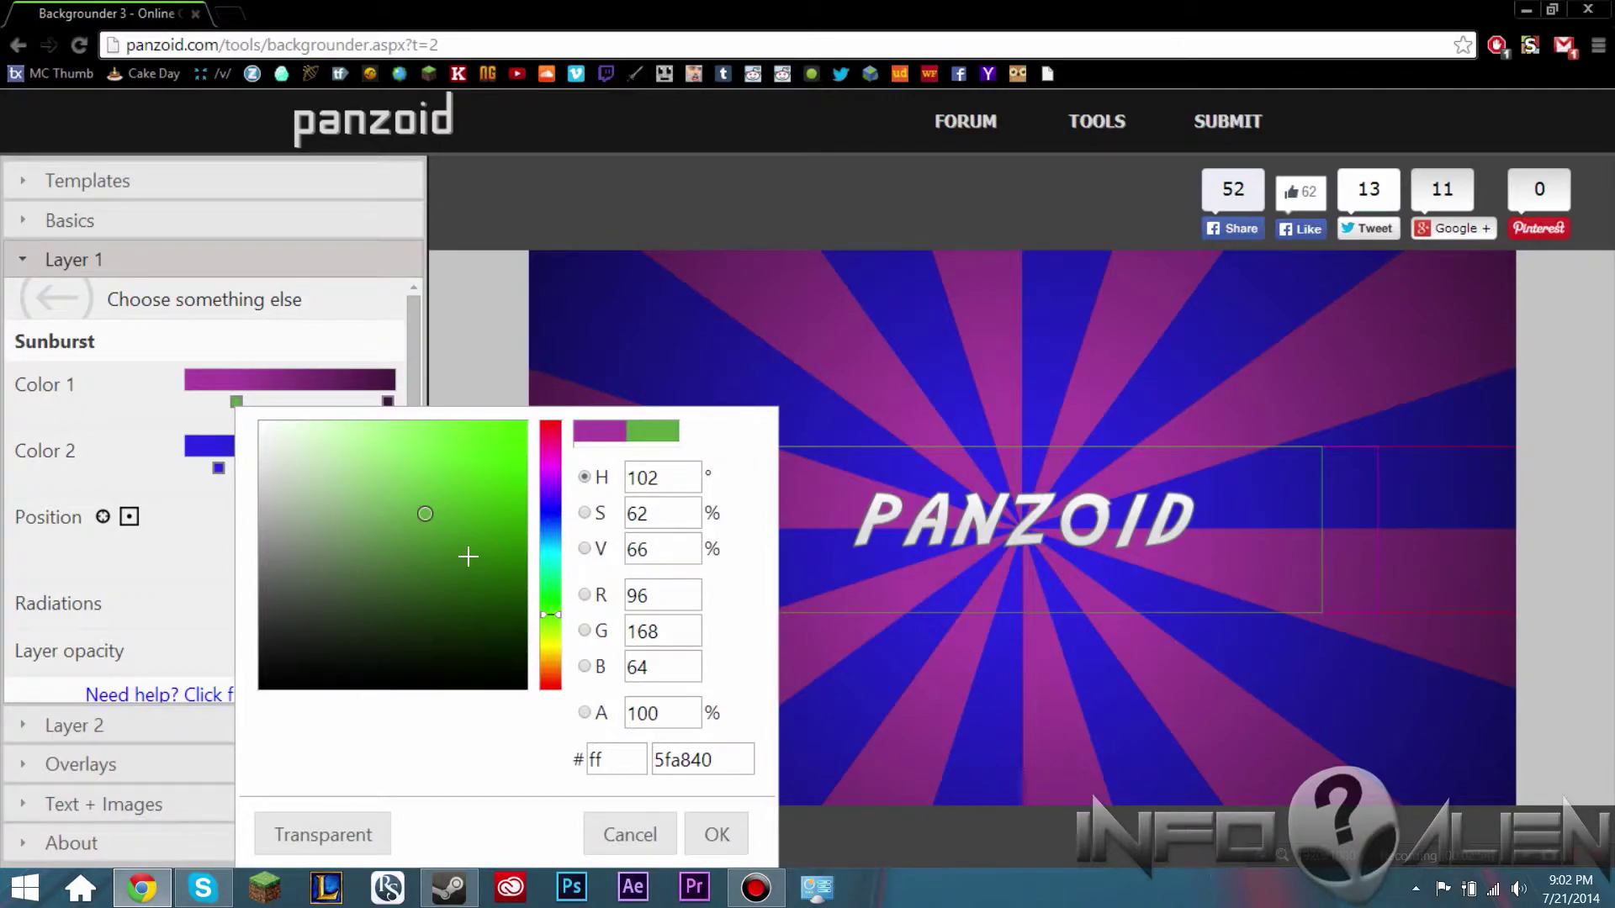
{"action": "left_click", "coordinate": [468, 496]}
{"action": "mouse_move", "coordinate": [467, 497]}
{"action": "left_mouse_down"}
{"action": "mouse_move", "coordinate": [483, 446]}
{"action": "mouse_move", "coordinate": [494, 465]}
{"action": "mouse_move", "coordinate": [484, 445]}
{"action": "left_mouse_up"}
{"action": "left_click", "coordinate": [715, 835]}
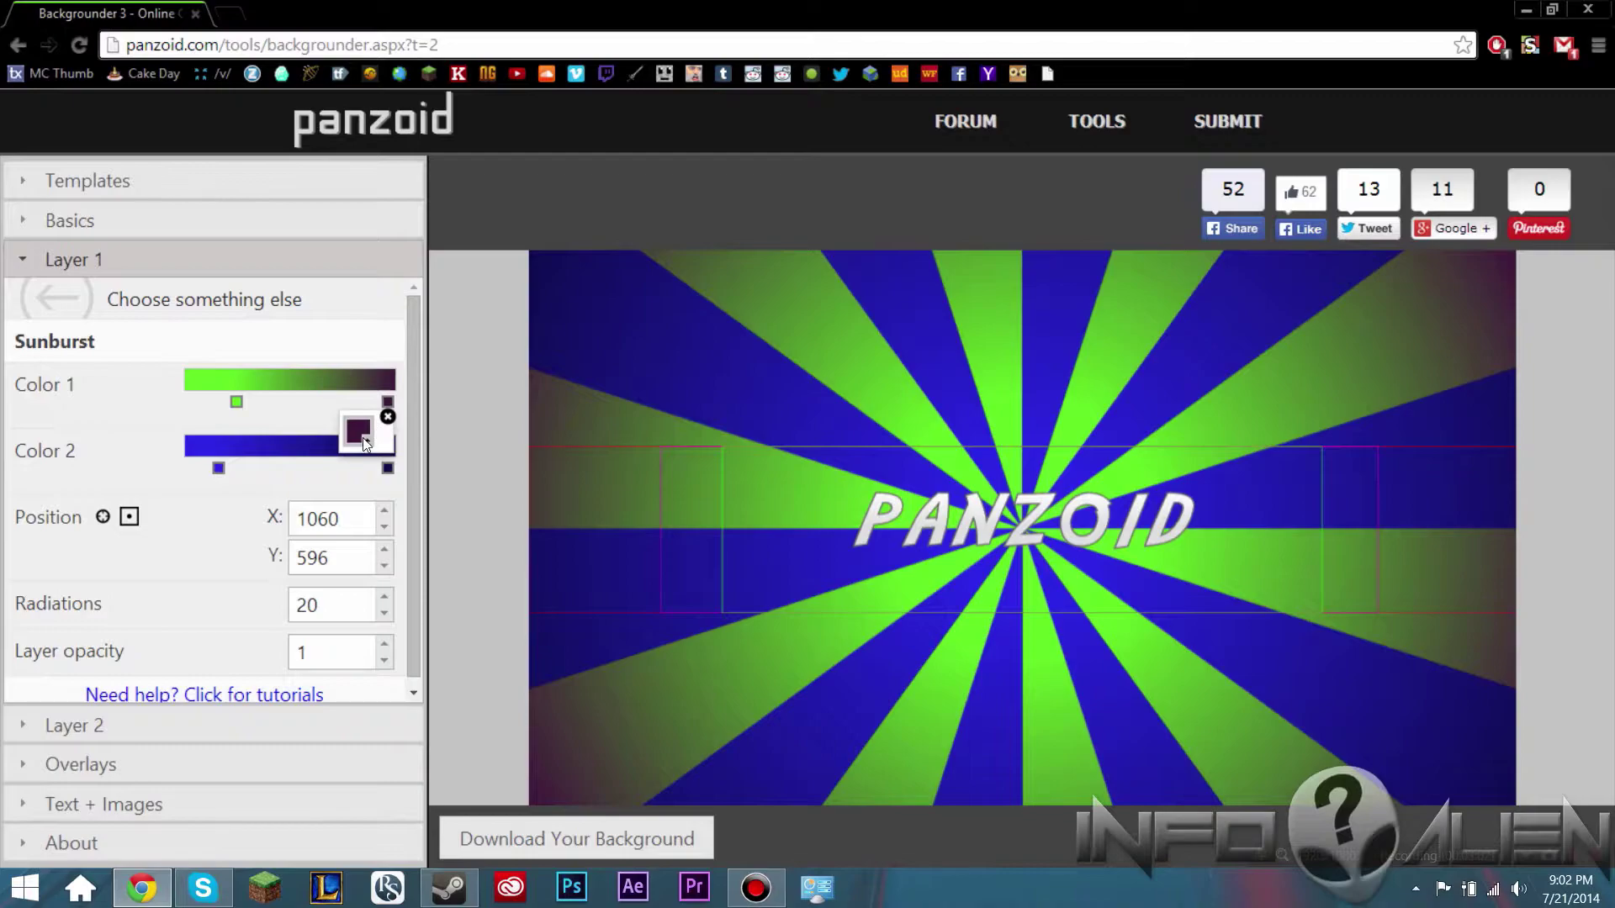
Step: Set Color 1's right gradient stop to dark green #2c661f
{"action": "left_click", "coordinate": [388, 402]}
{"action": "left_click_drag", "start_coordinate": [658, 561], "coordinate": [658, 608]}
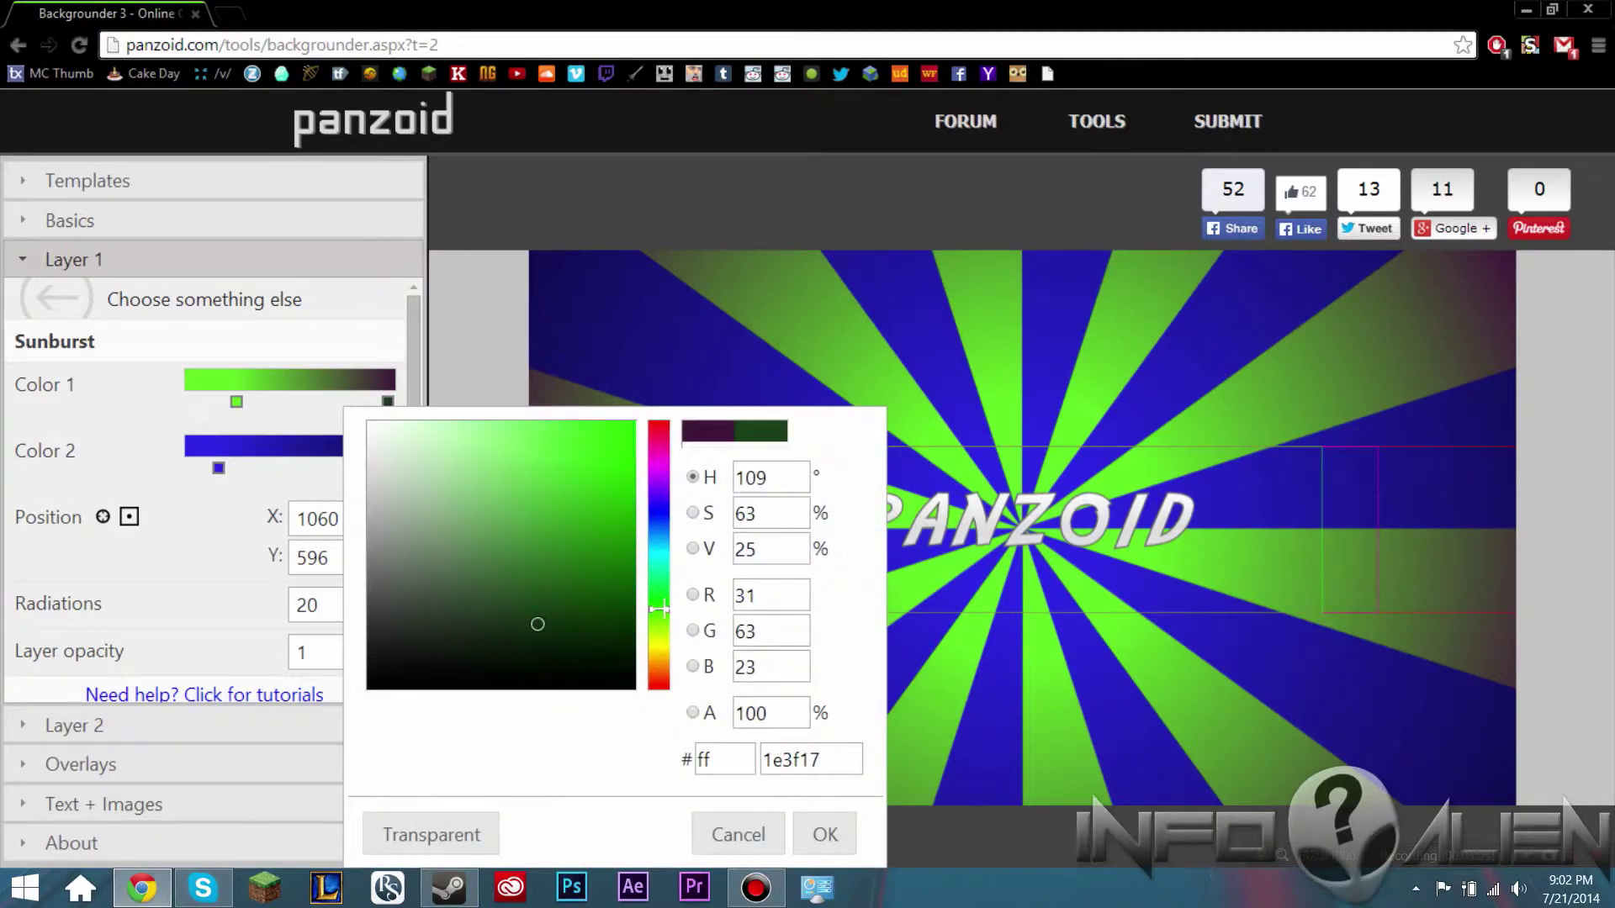
{"action": "left_click", "coordinate": [544, 570]}
{"action": "left_click", "coordinate": [555, 586]}
{"action": "left_click_drag", "start_coordinate": [555, 586], "coordinate": [553, 582]}
{"action": "left_click", "coordinate": [822, 834]}
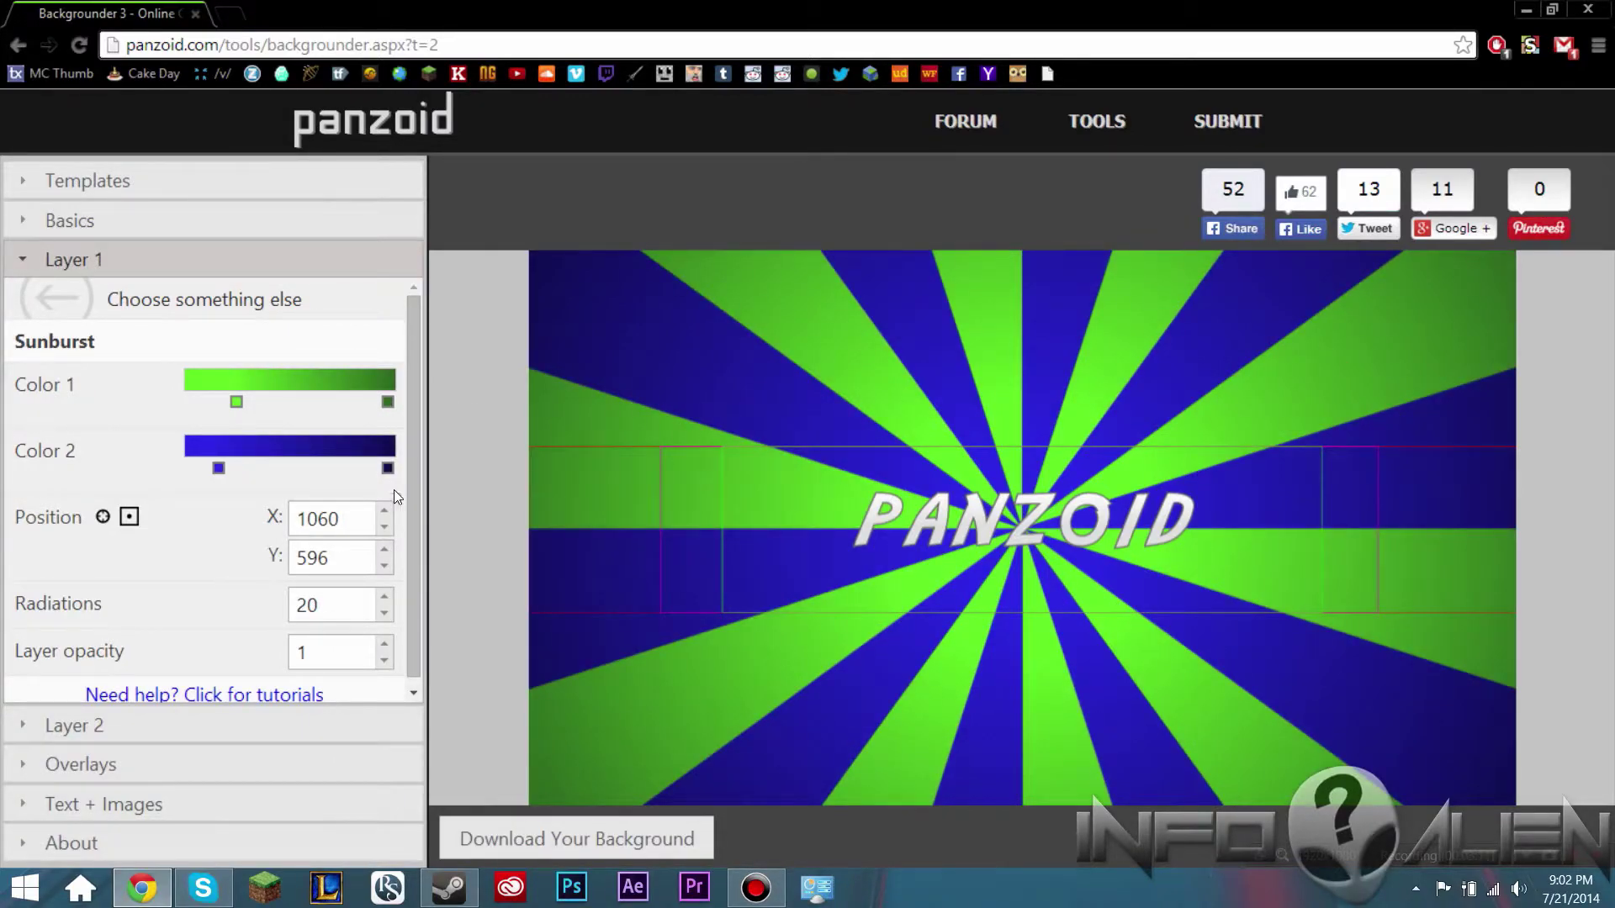
Step: Change Color 2's left gradient stop from blue to purple #c013e2
{"action": "left_click", "coordinate": [219, 468]}
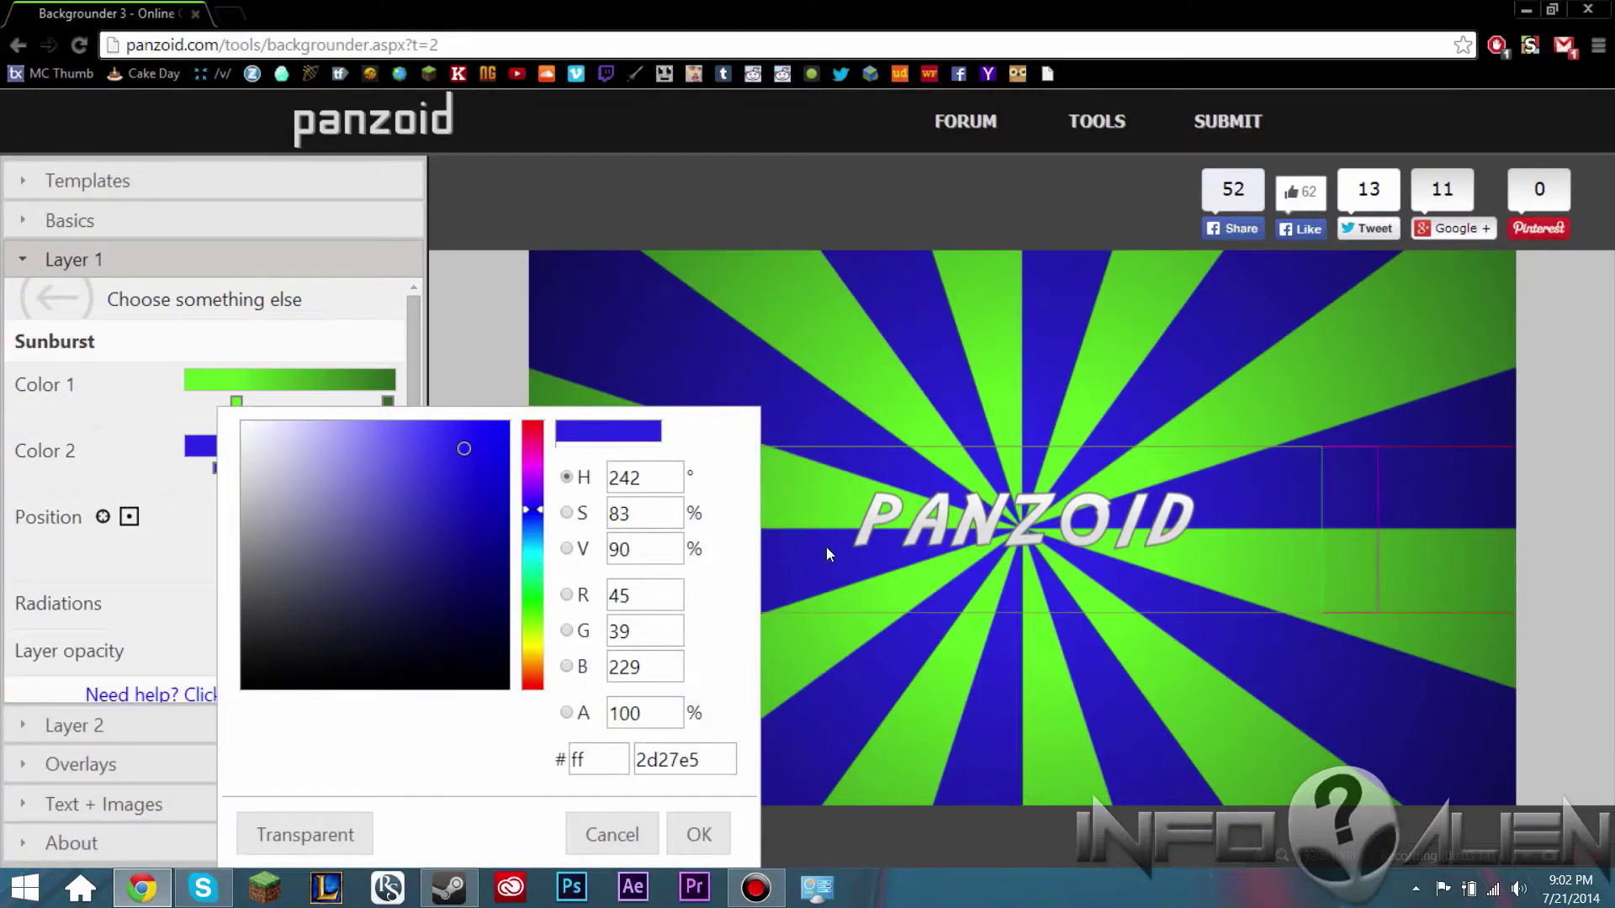
{"action": "left_click_drag", "start_coordinate": [533, 650], "coordinate": [538, 474]}
{"action": "mouse_move", "coordinate": [451, 511]}
{"action": "left_mouse_down"}
{"action": "mouse_move", "coordinate": [451, 546]}
{"action": "mouse_move", "coordinate": [467, 429]}
{"action": "mouse_move", "coordinate": [487, 451]}
{"action": "left_mouse_up"}
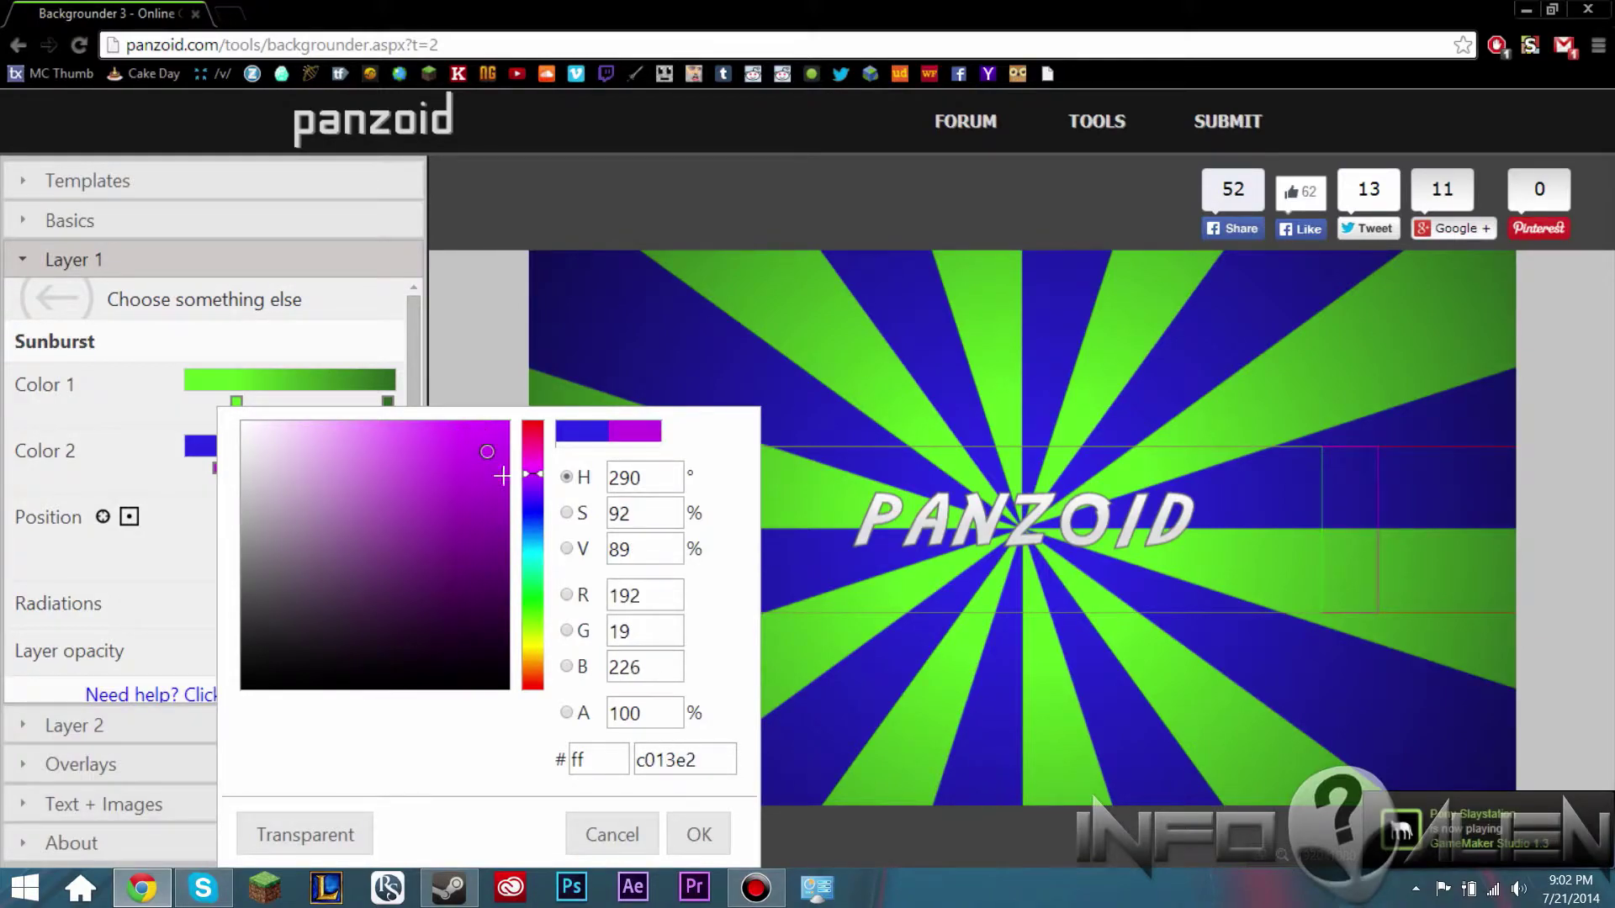
{"action": "left_click", "coordinate": [698, 835]}
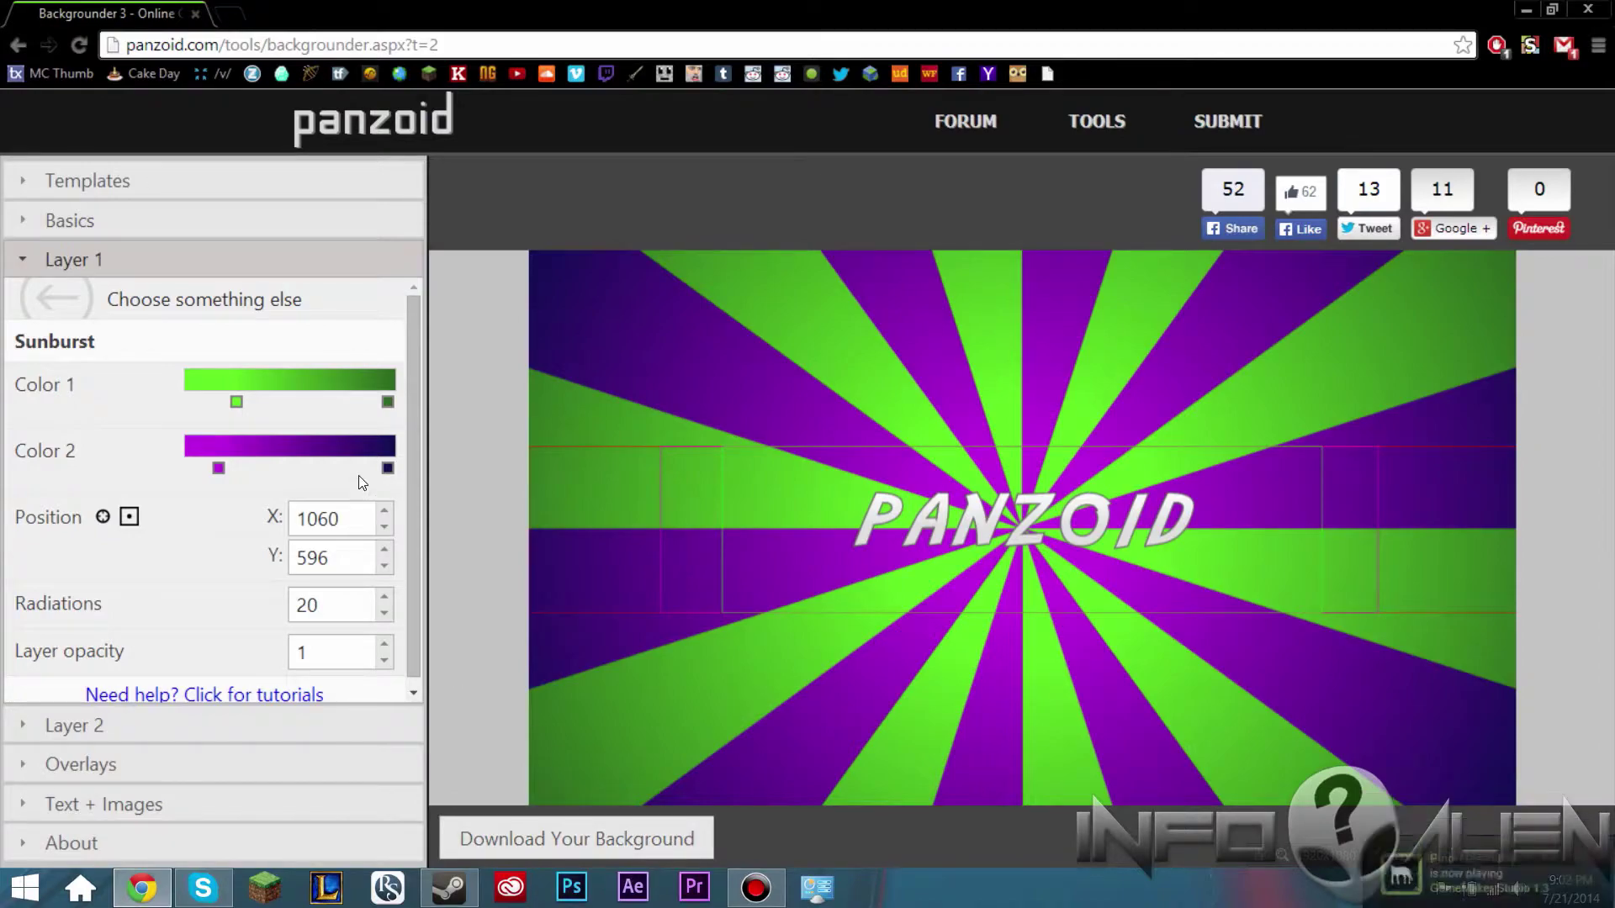
Step: Change Color 2's right gradient stop to a deeper purple
{"action": "left_click", "coordinate": [388, 468]}
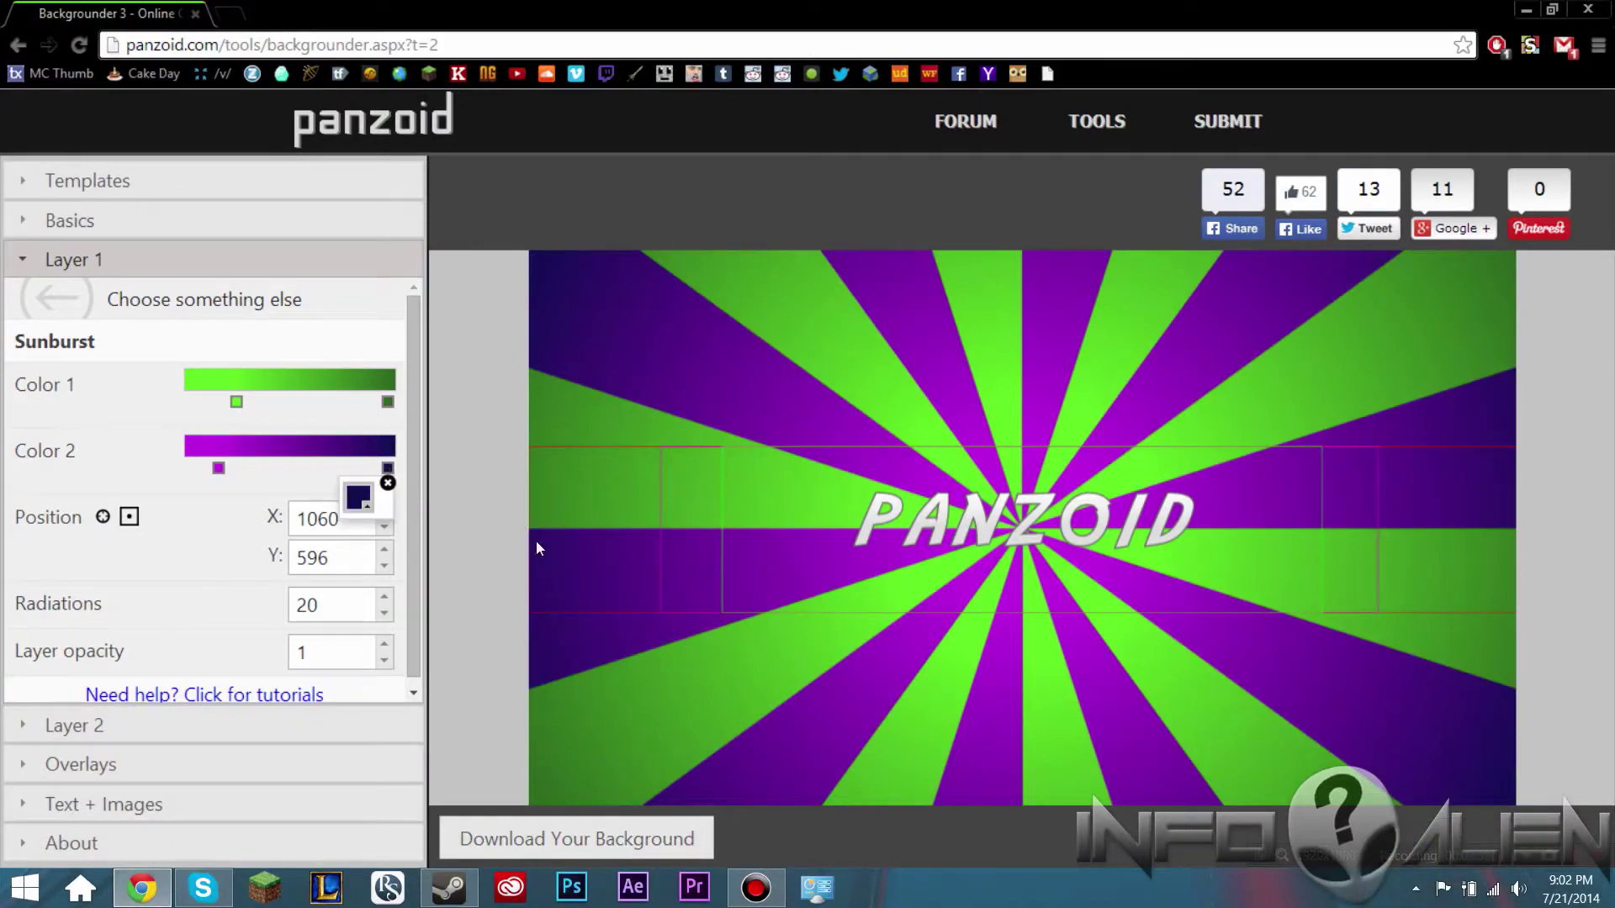
{"action": "left_click", "coordinate": [388, 470]}
{"action": "left_click", "coordinate": [358, 498]}
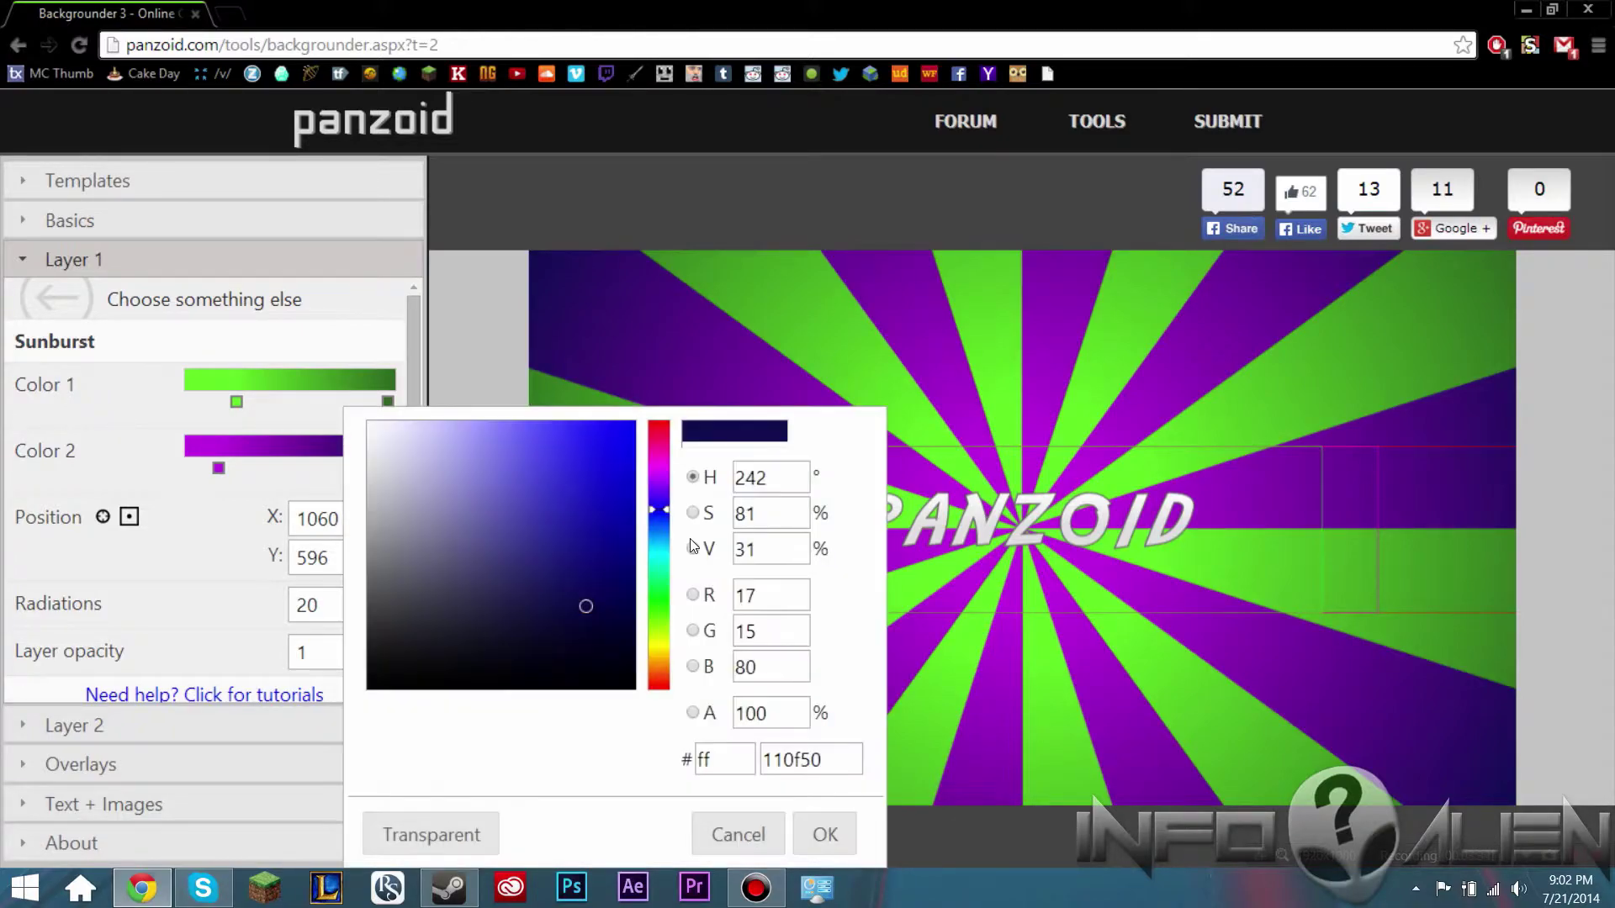
{"action": "left_click_drag", "start_coordinate": [659, 484], "coordinate": [613, 537]}
{"action": "left_click", "coordinate": [844, 817]}
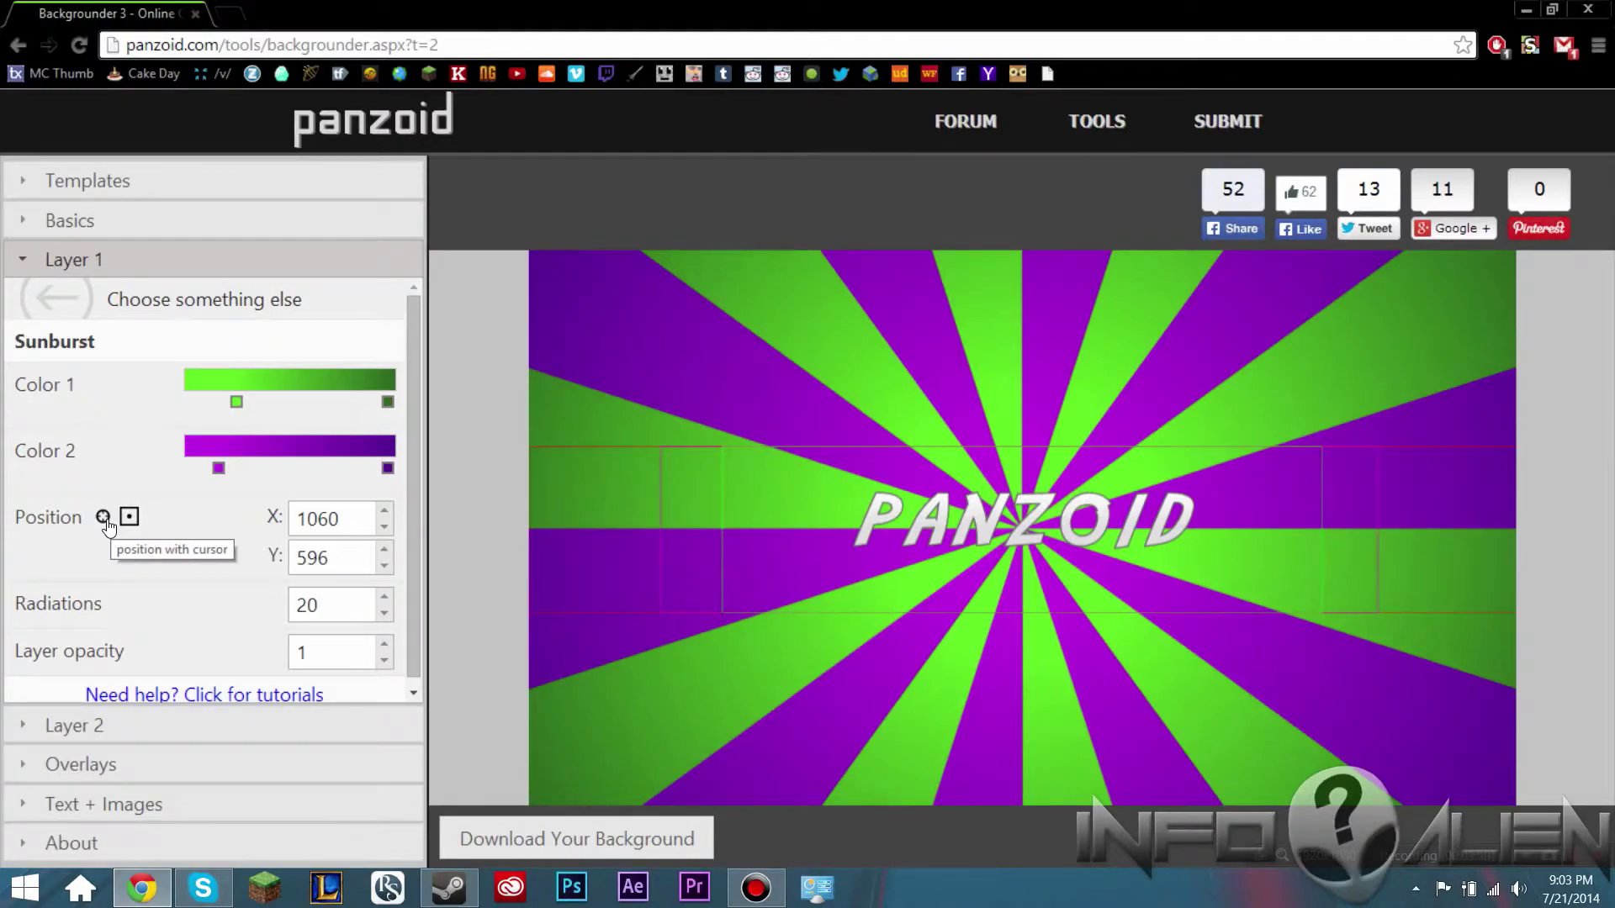
{"action": "left_click", "coordinate": [102, 517]}
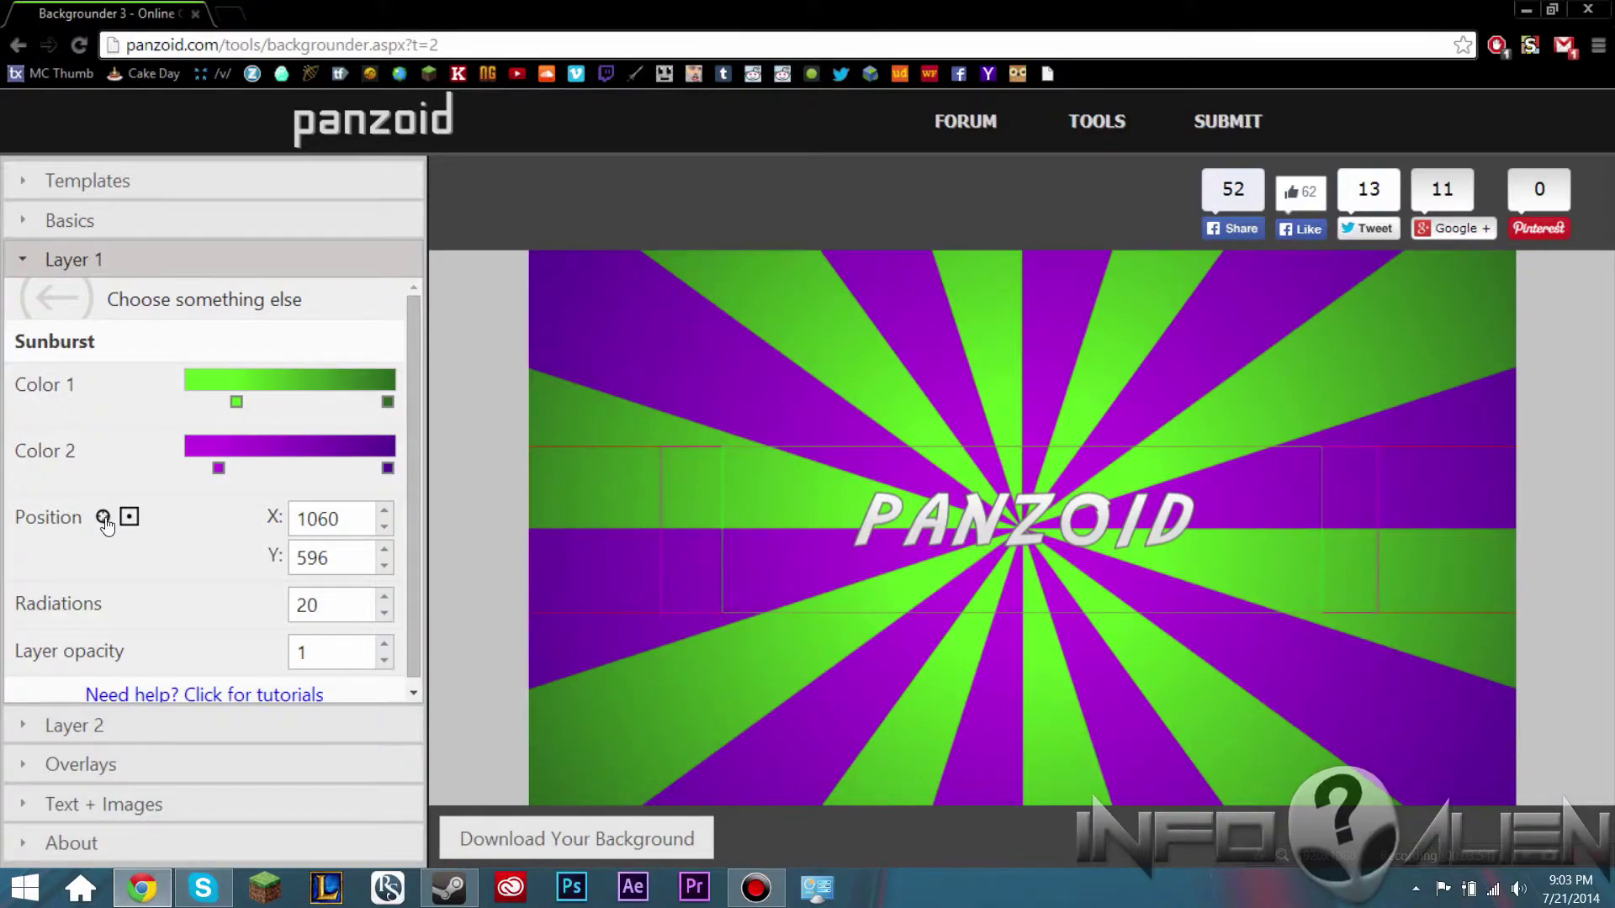
Step: Place the sunburst centre near the canvas middle at X 1060, Y 584
{"action": "left_click", "coordinate": [1435, 312]}
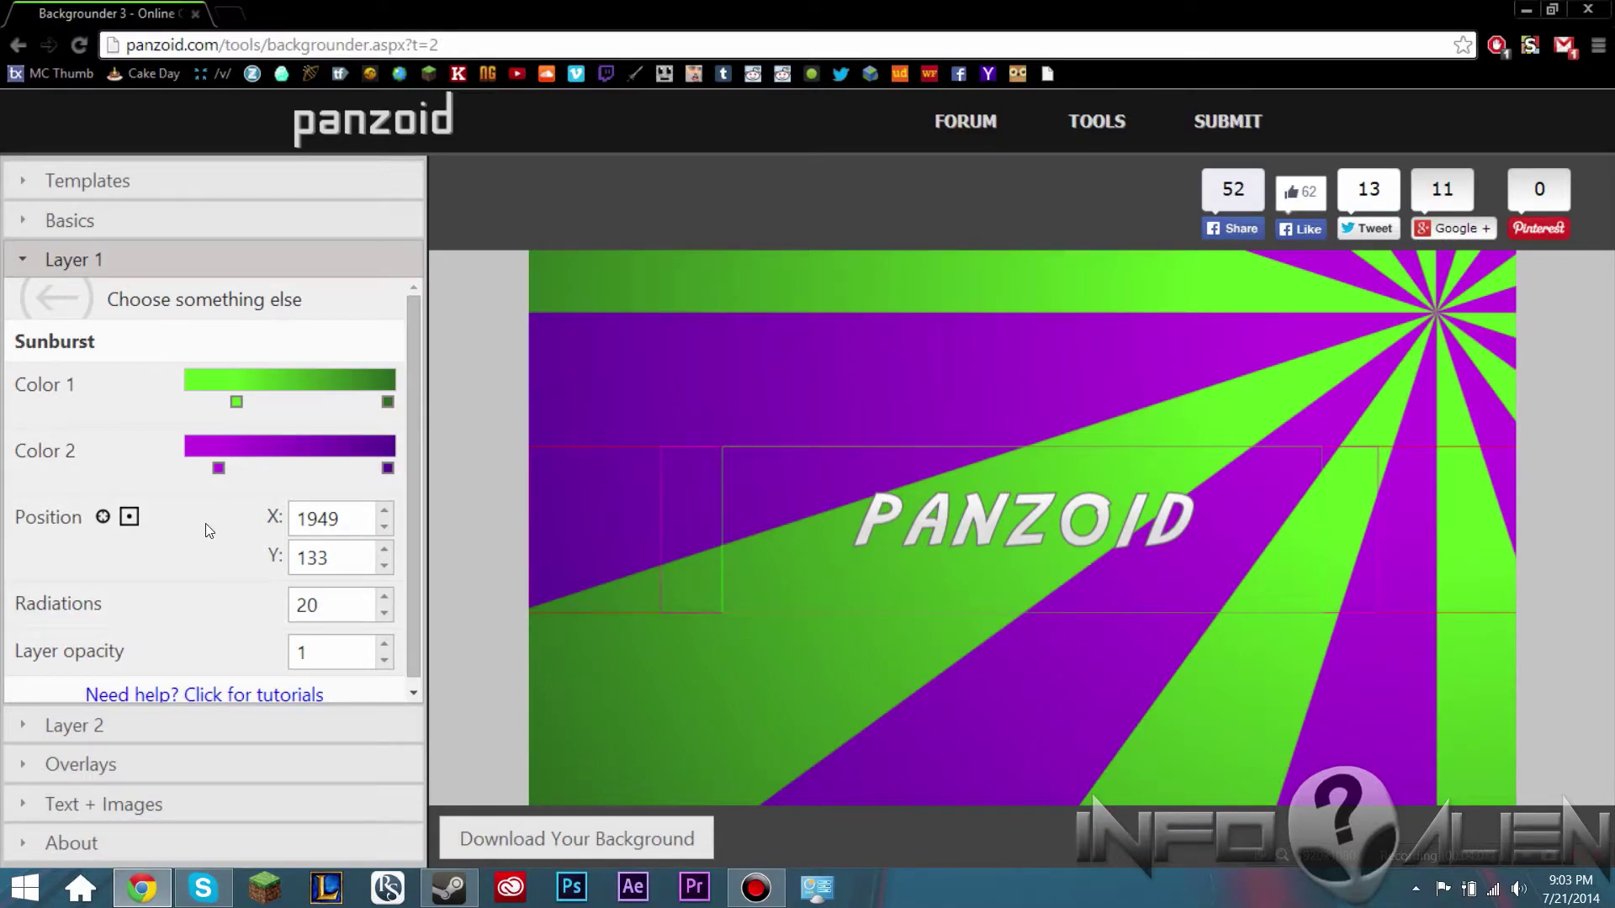
{"action": "left_click", "coordinate": [102, 518]}
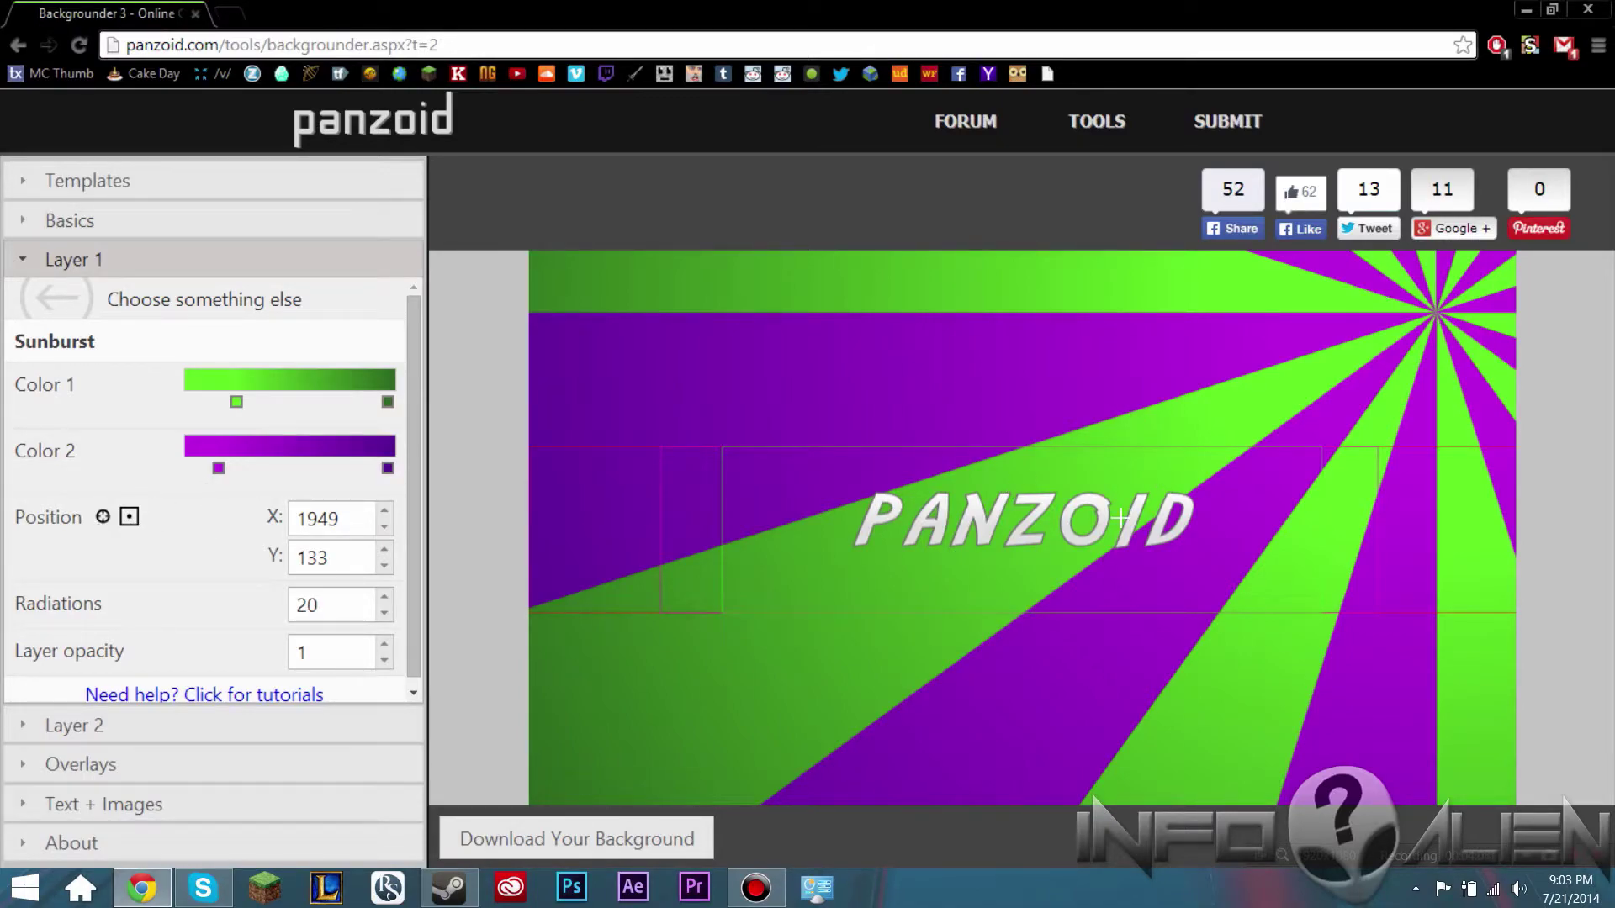
{"action": "left_click", "coordinate": [1016, 533]}
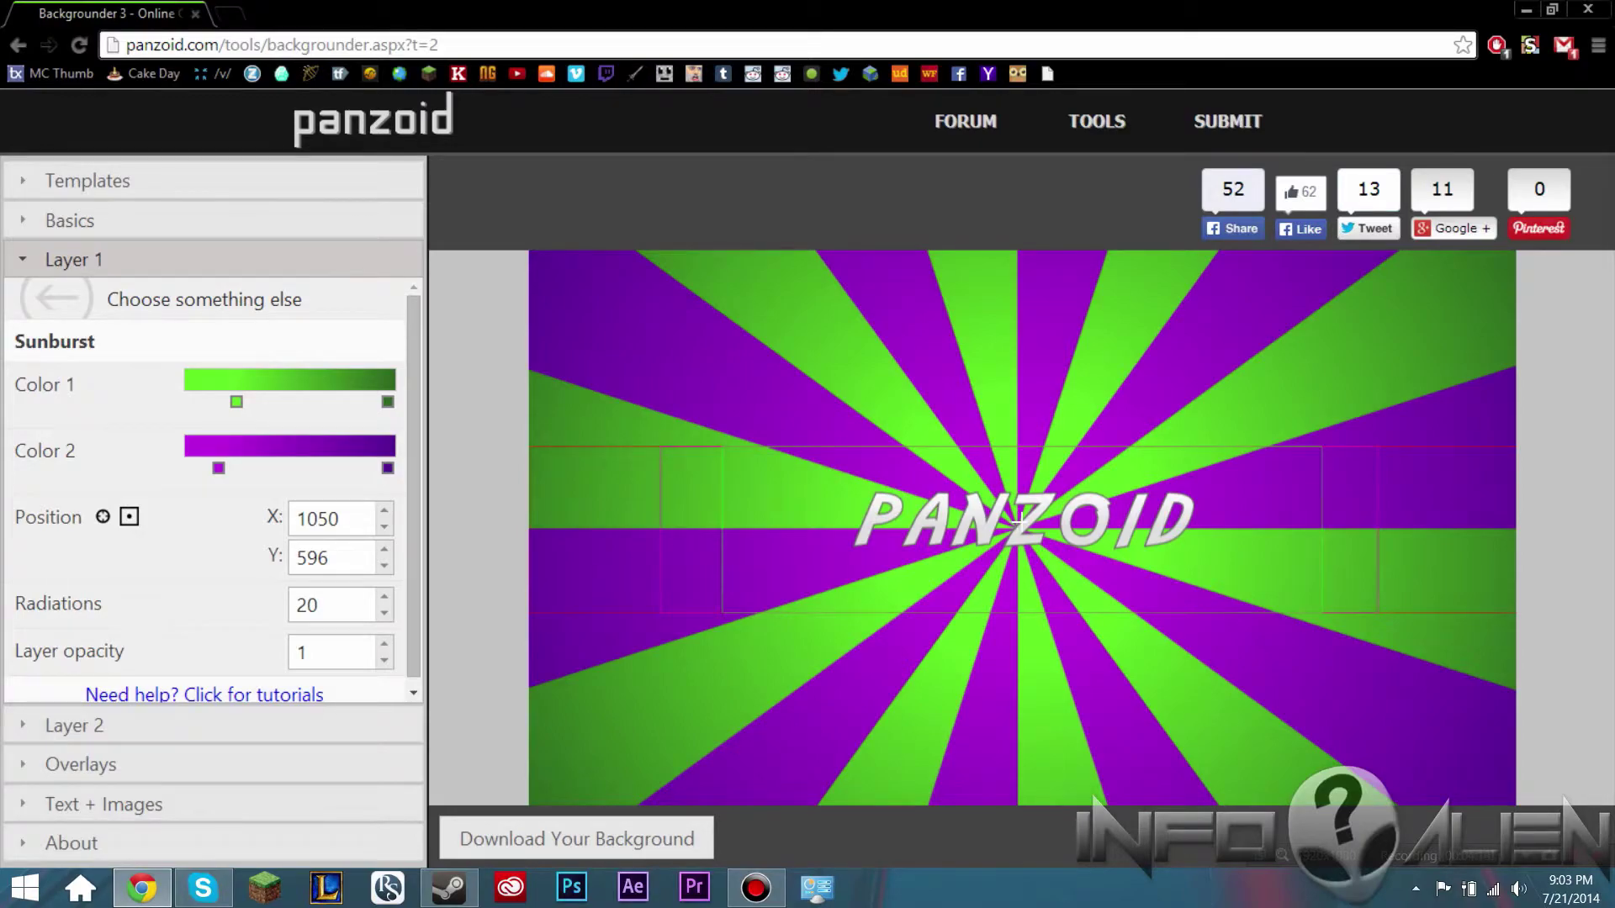
{"action": "left_click", "coordinate": [1022, 517]}
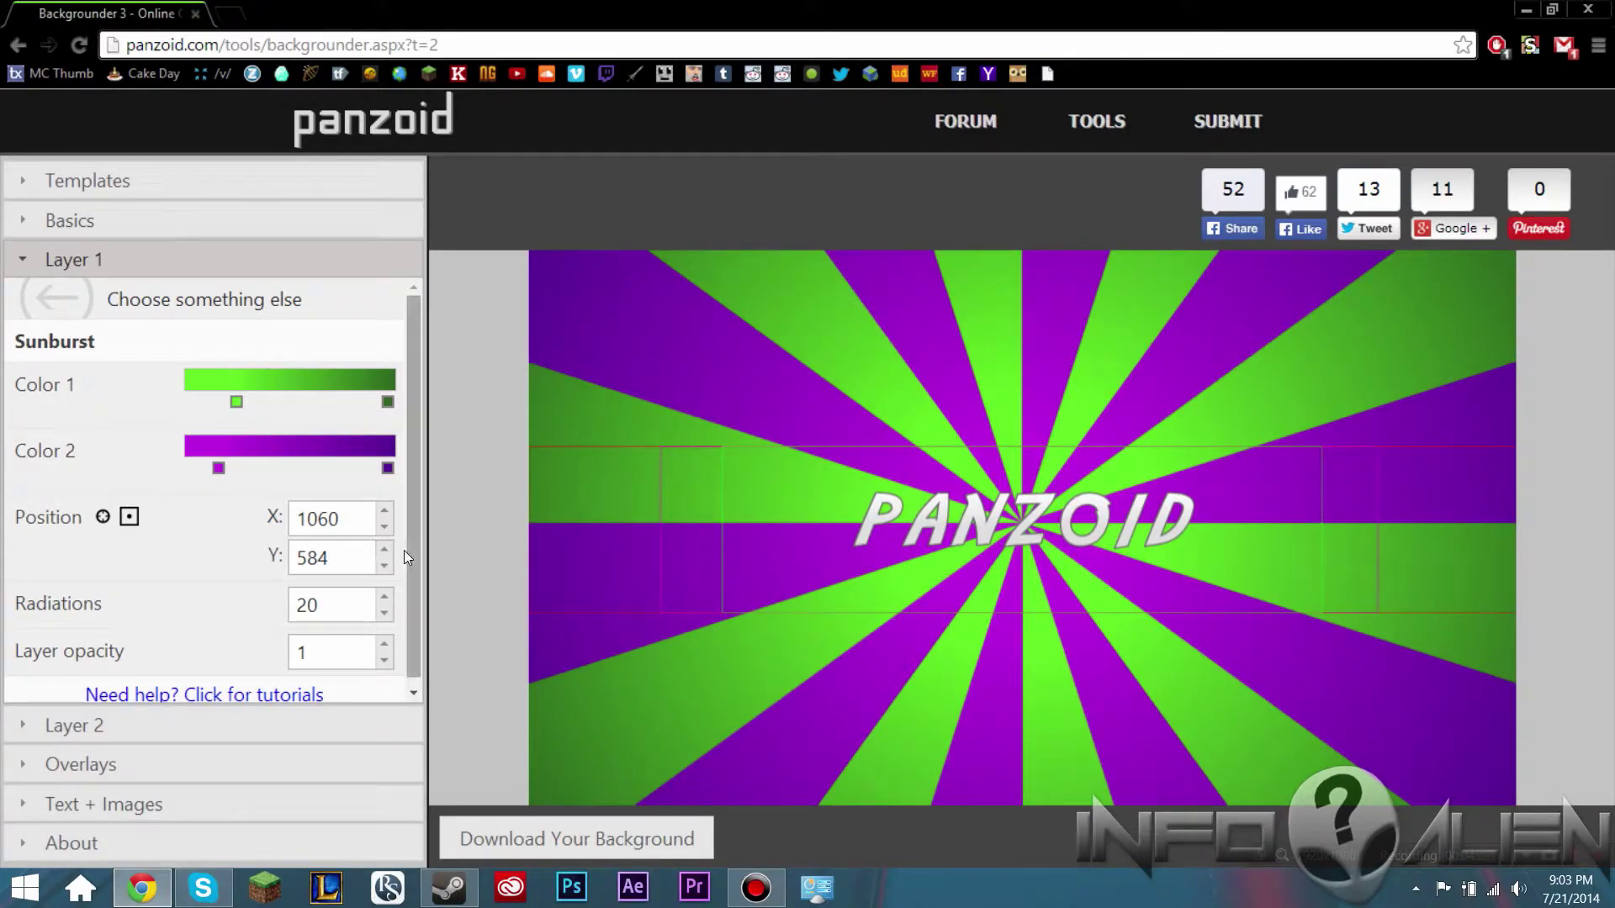
Step: Set the sunburst to 22 rays at layer opacity 1 and expand Layer 2's options
{"action": "left_click_drag", "start_coordinate": [383, 599], "coordinate": [383, 604]}
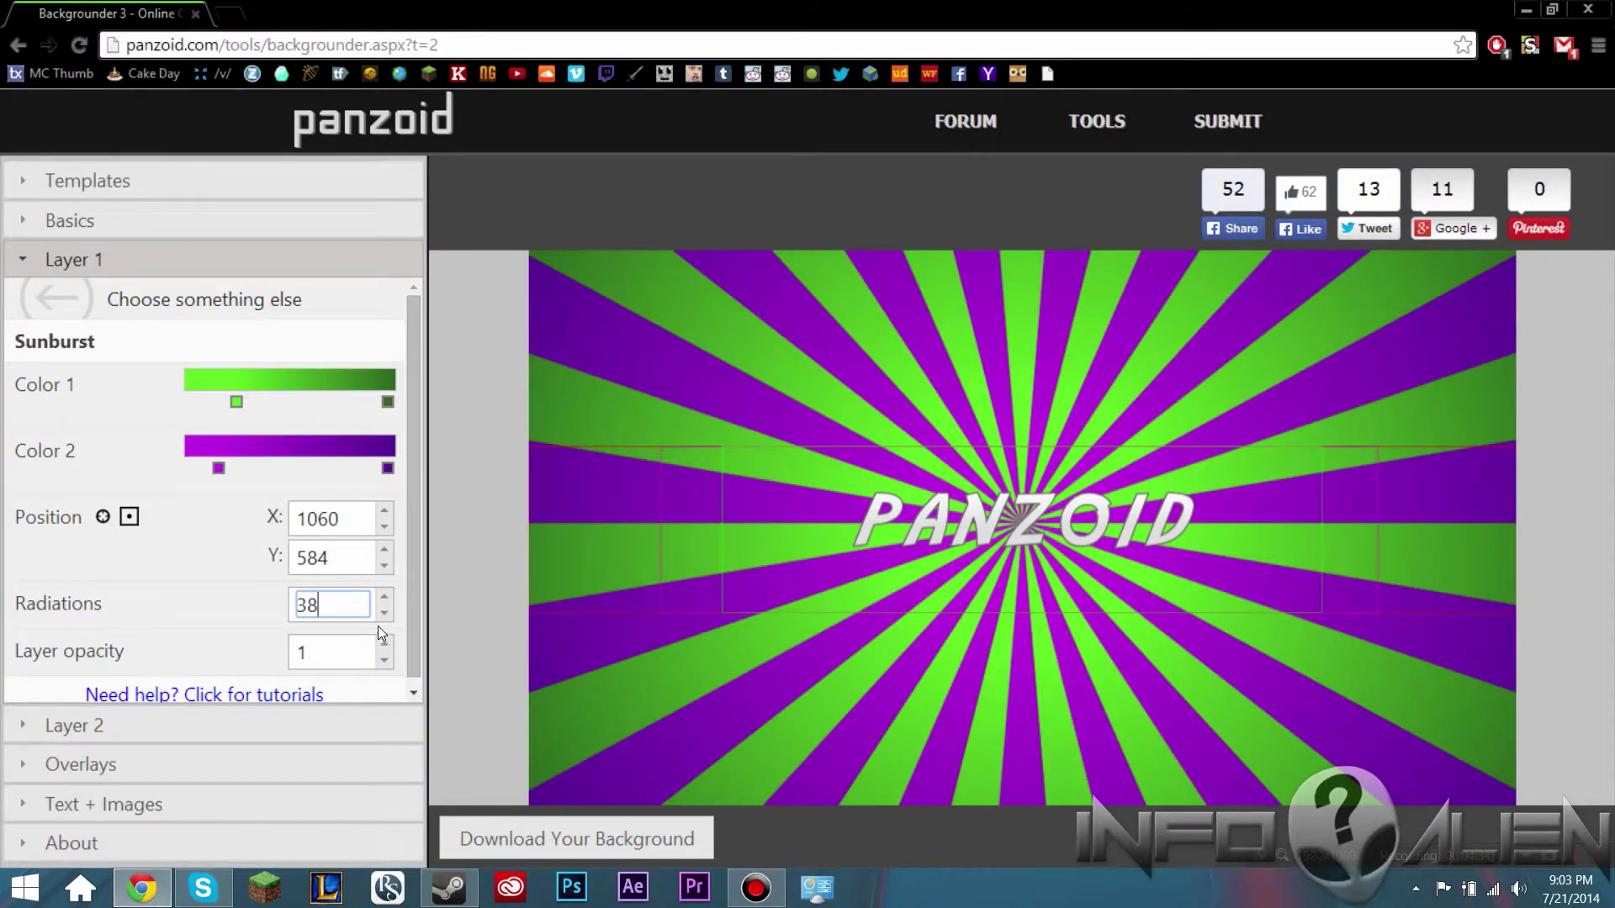
{"action": "left_click_drag", "start_coordinate": [380, 614], "coordinate": [377, 613]}
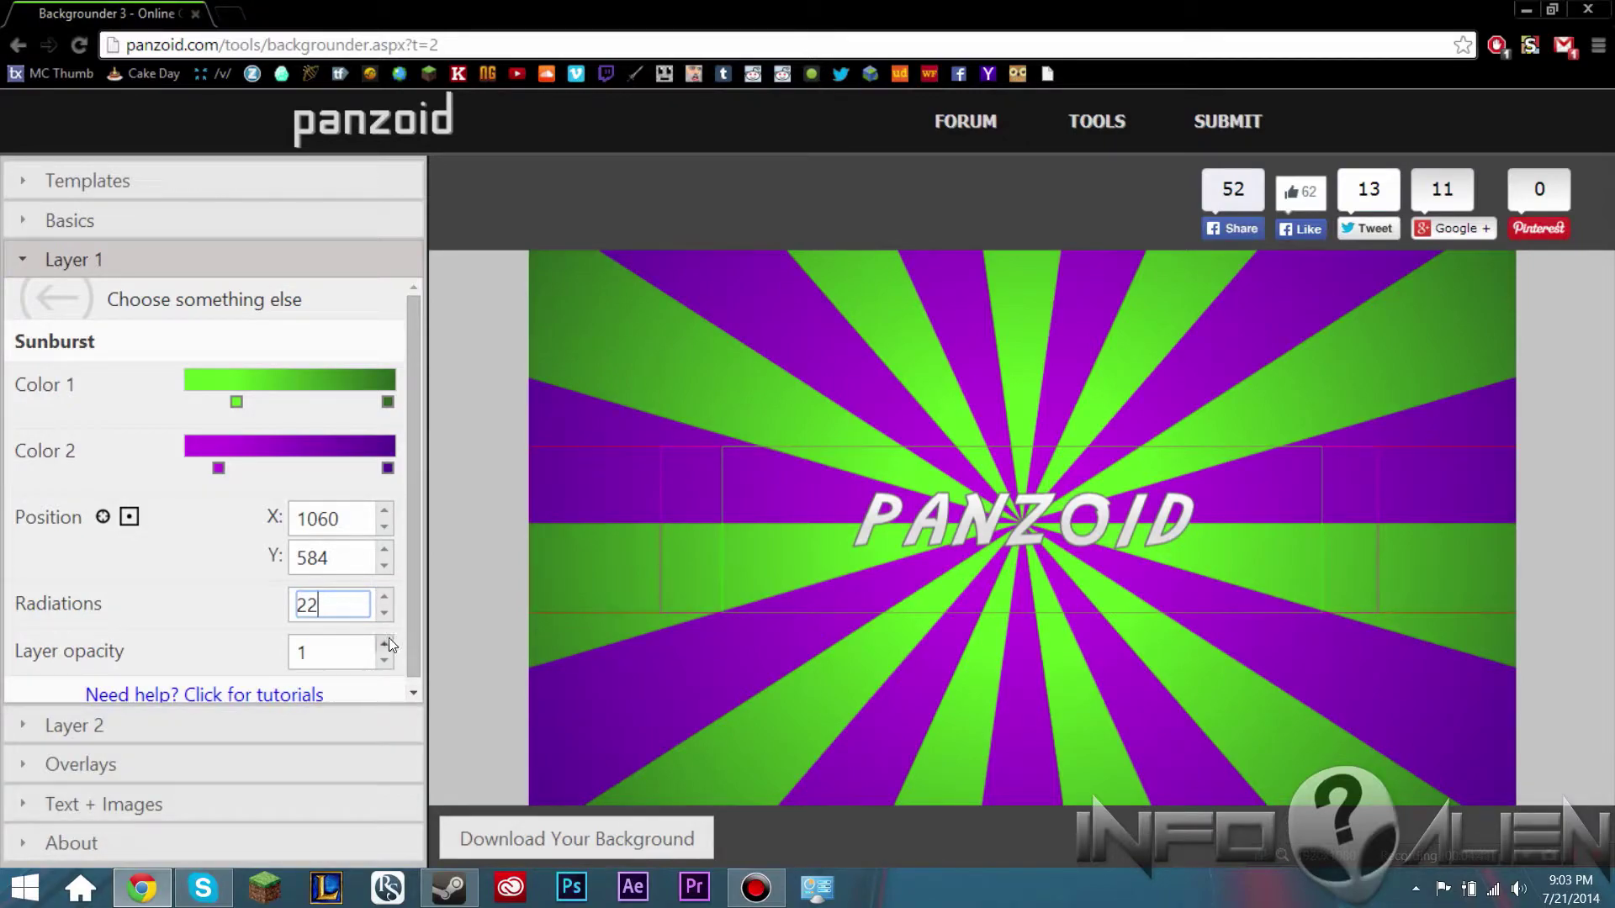
{"action": "left_click", "coordinate": [385, 661]}
{"action": "left_click_drag", "start_coordinate": [387, 663], "coordinate": [390, 644]}
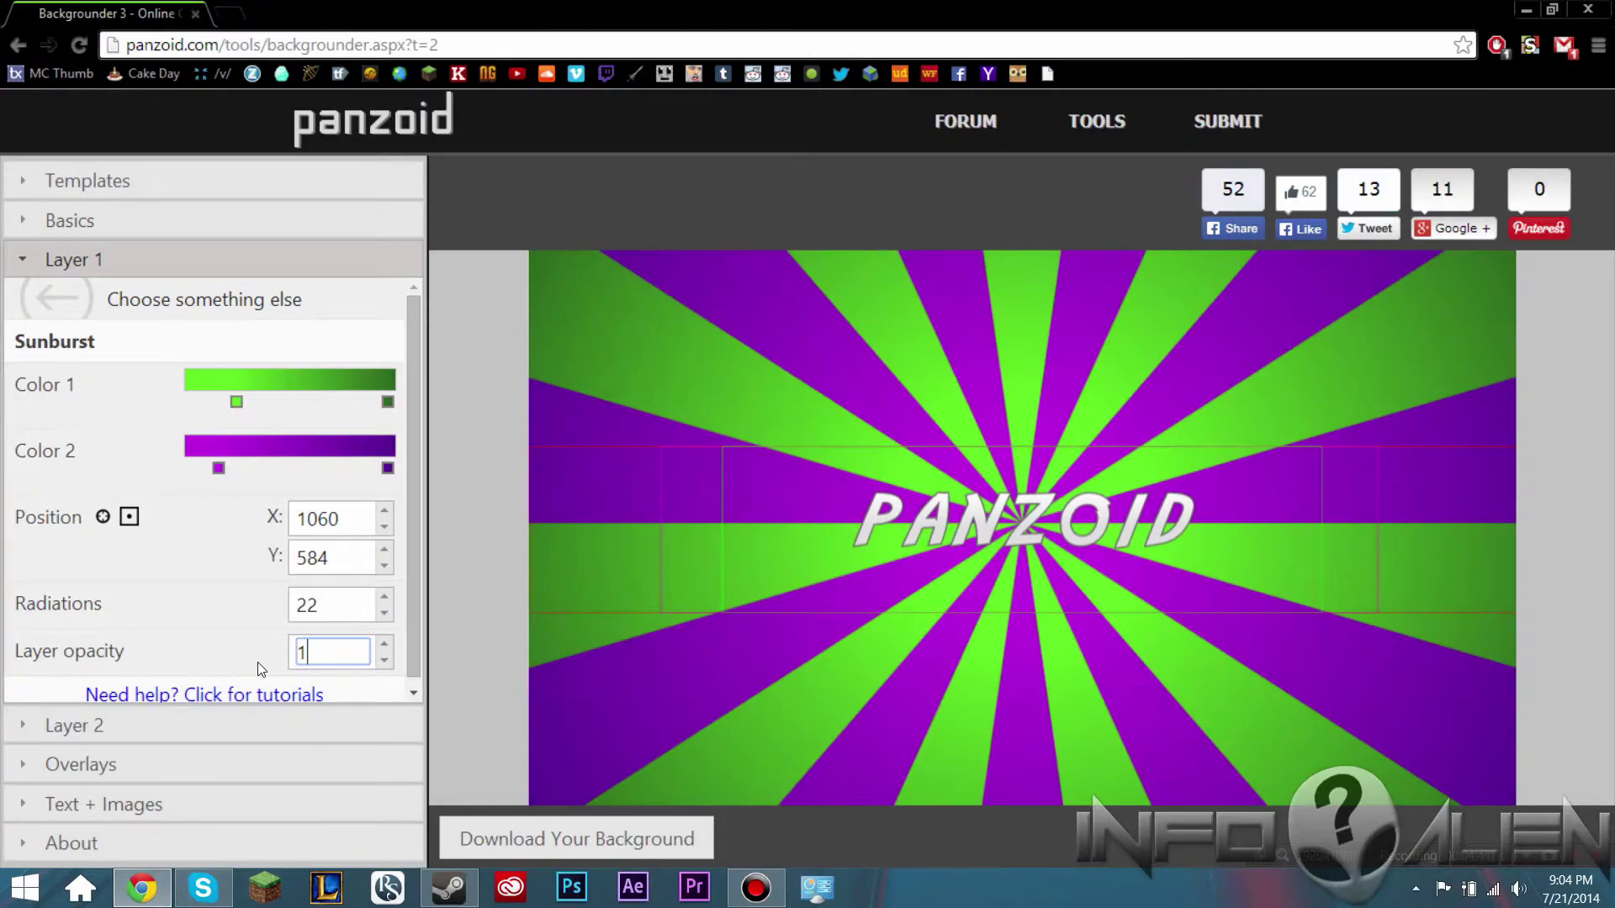
{"action": "scroll", "coordinate": [238, 664], "scroll_direction": "down", "scroll_amount": 1}
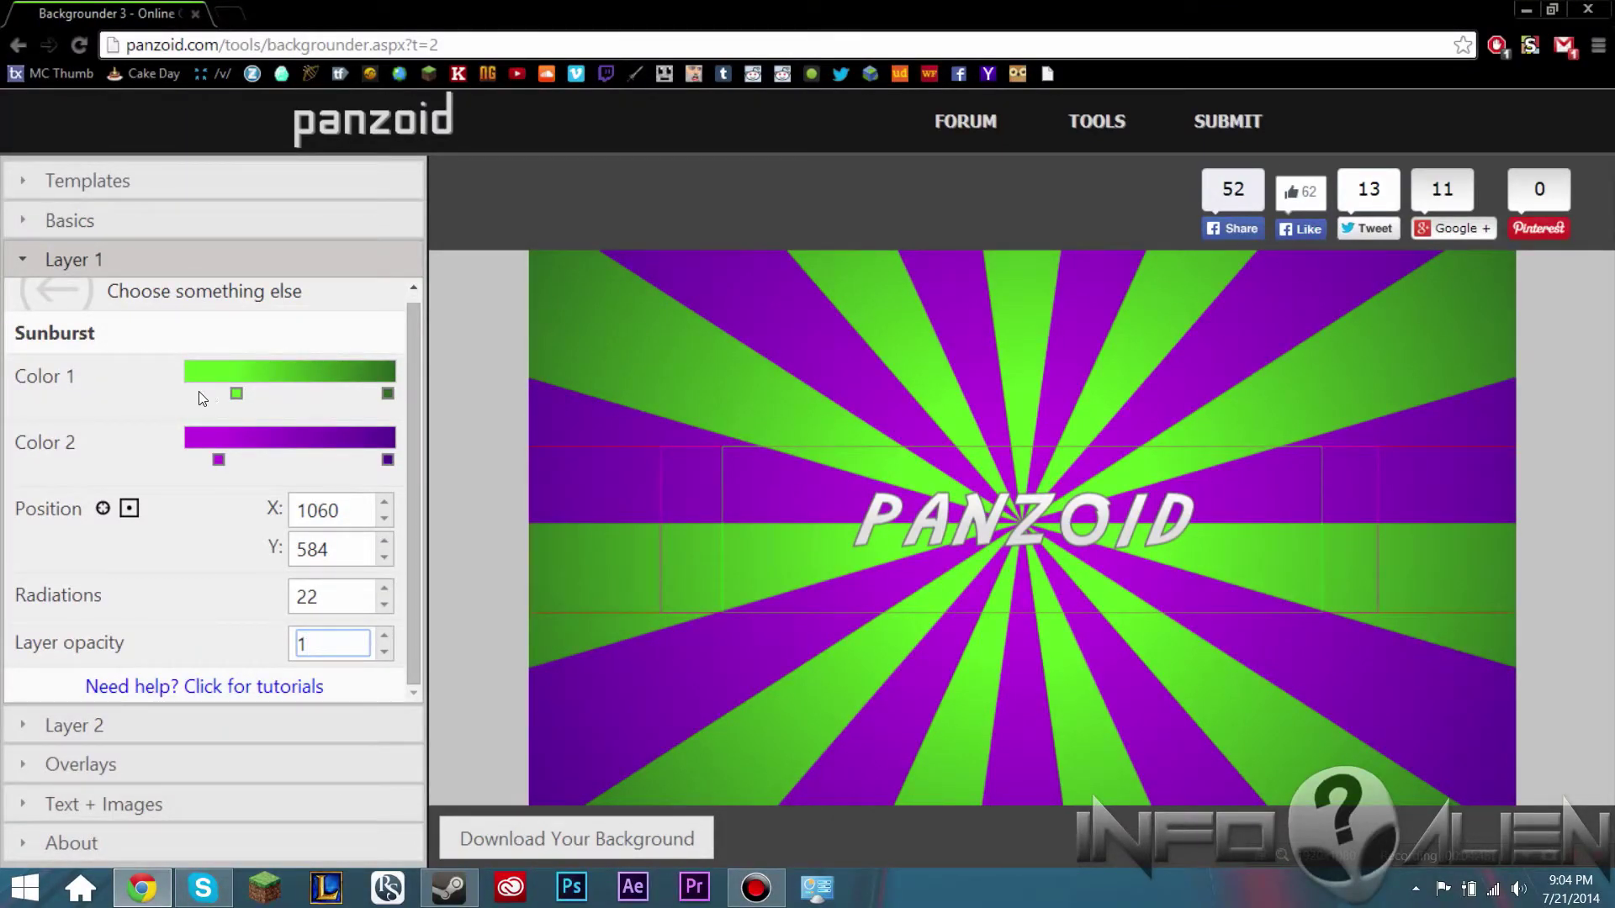
{"action": "left_click", "coordinate": [125, 729]}
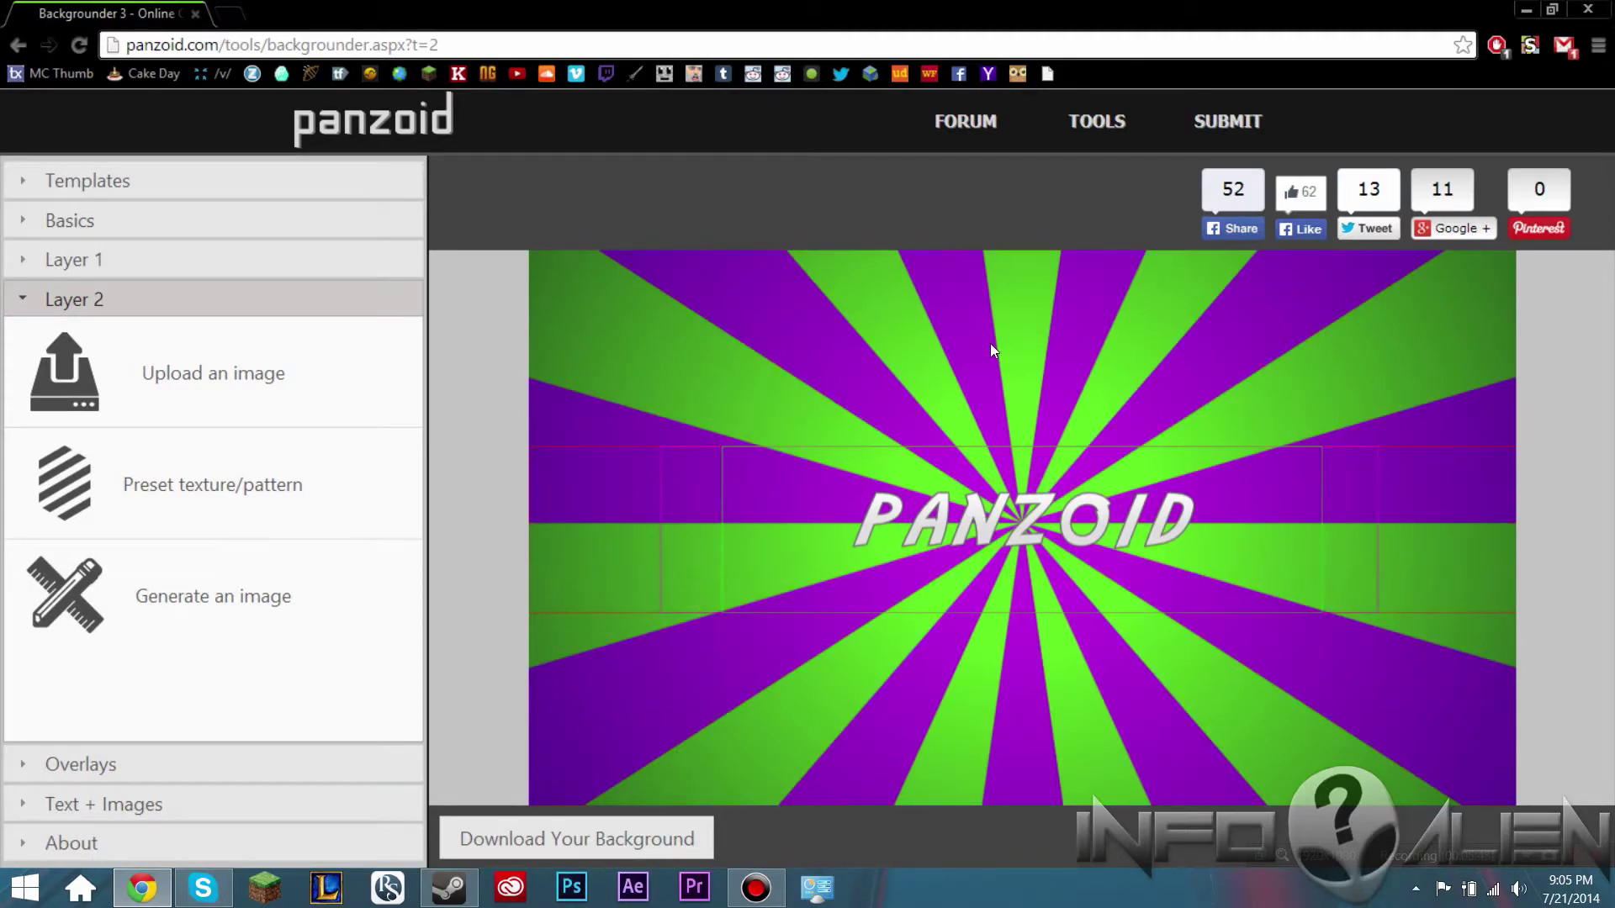
Step: Turn on the channel shadow in Overlays and test its horizontal offset, returning it to 0
{"action": "left_click", "coordinate": [193, 773]}
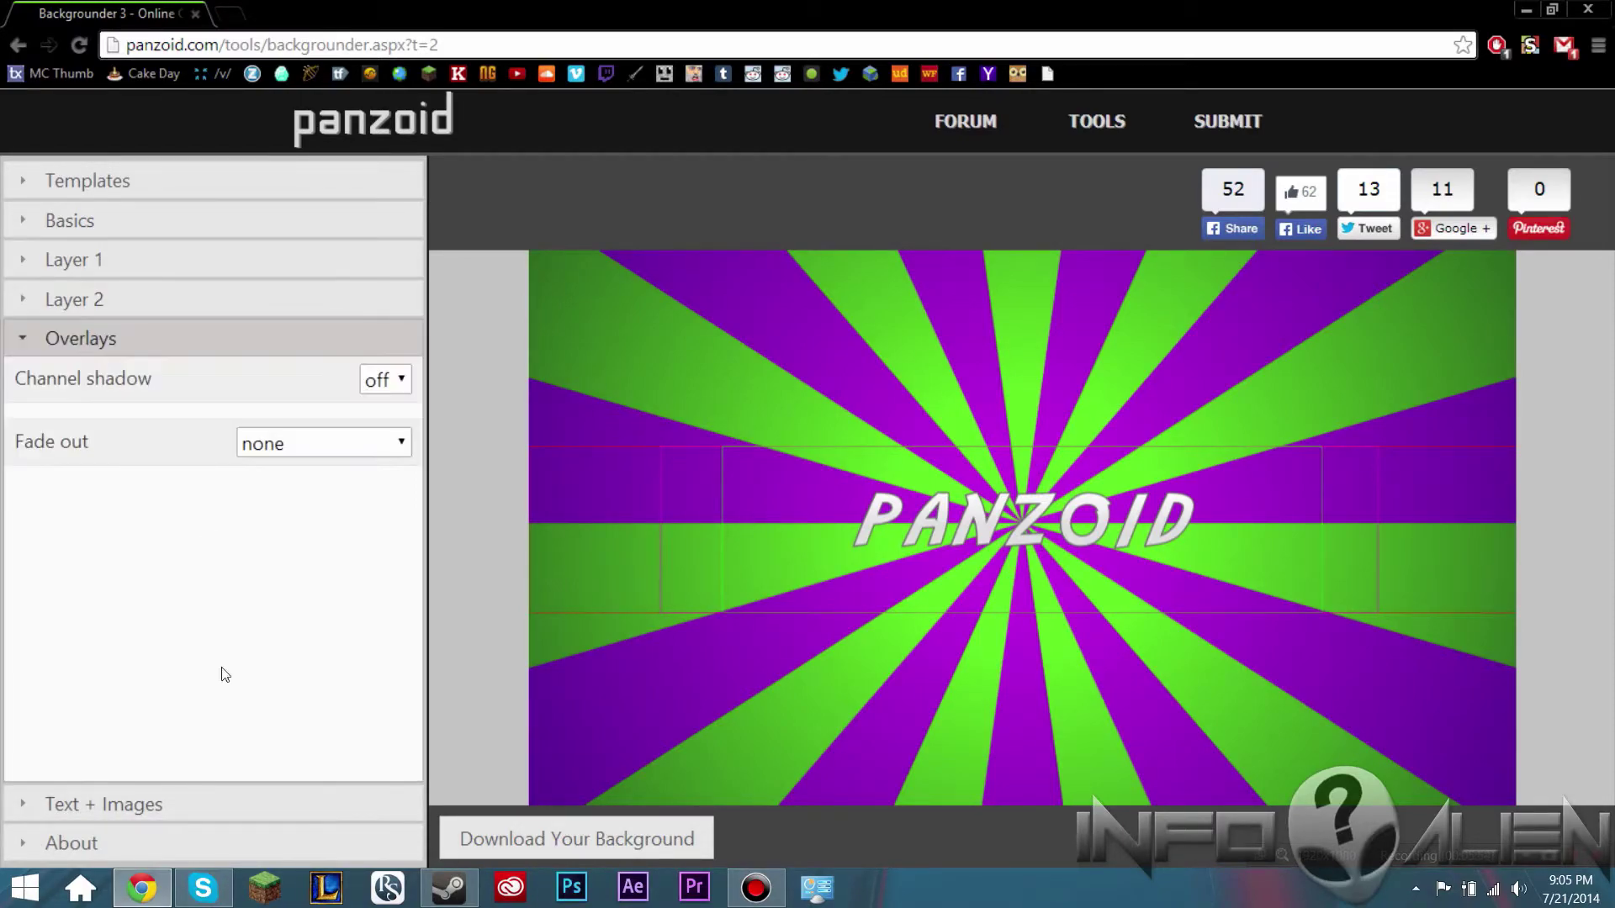
{"action": "left_click", "coordinate": [380, 379]}
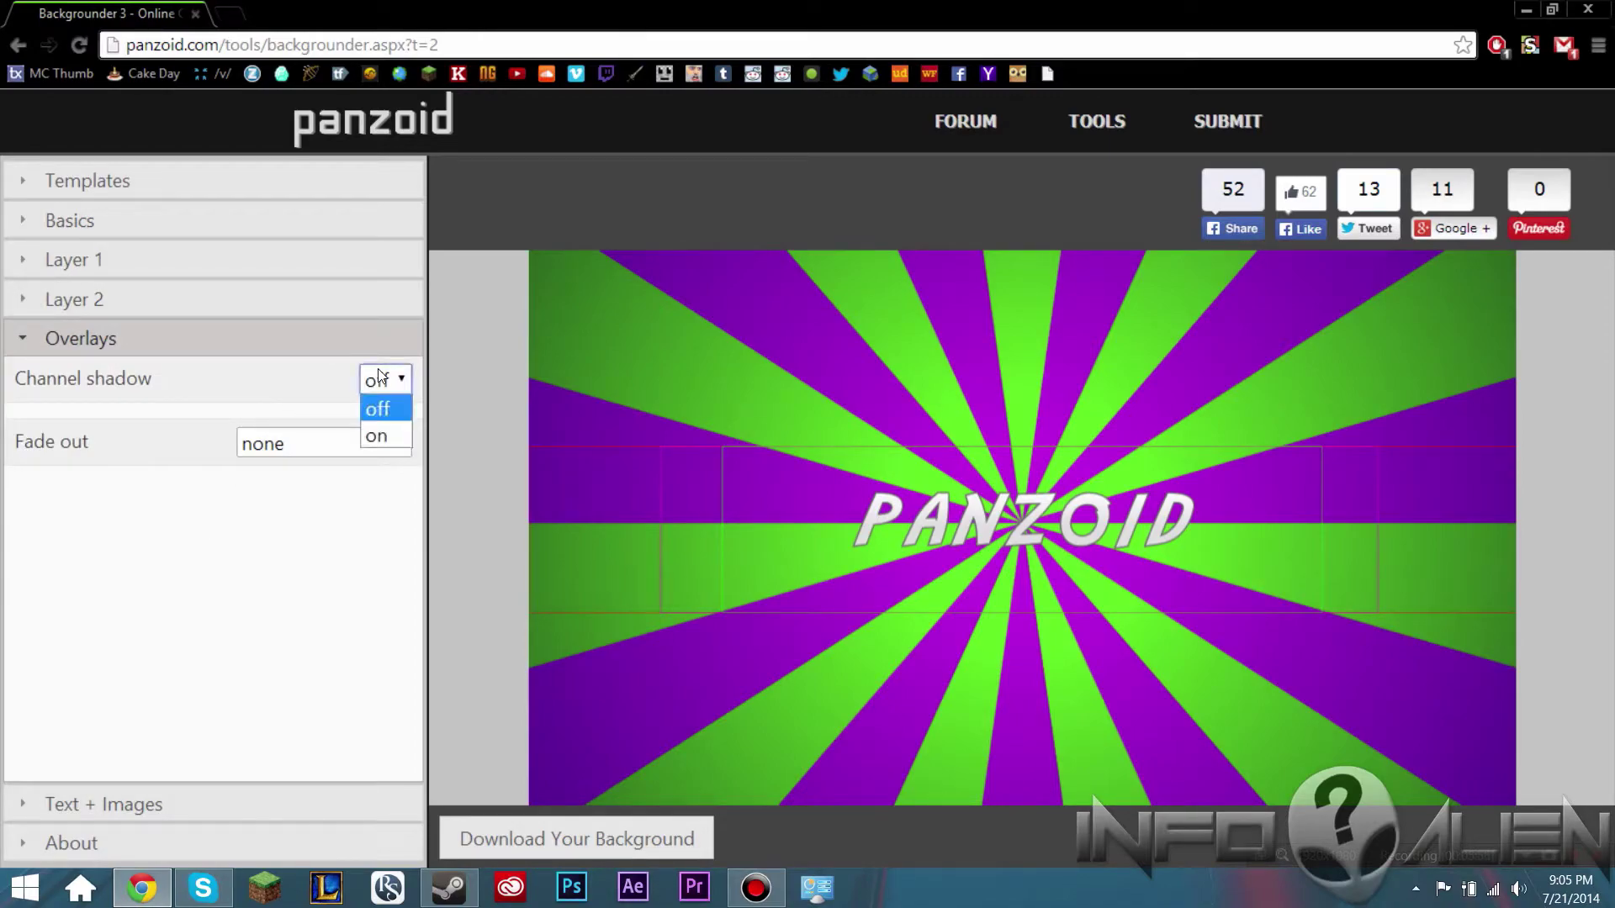
{"action": "left_click", "coordinate": [385, 432]}
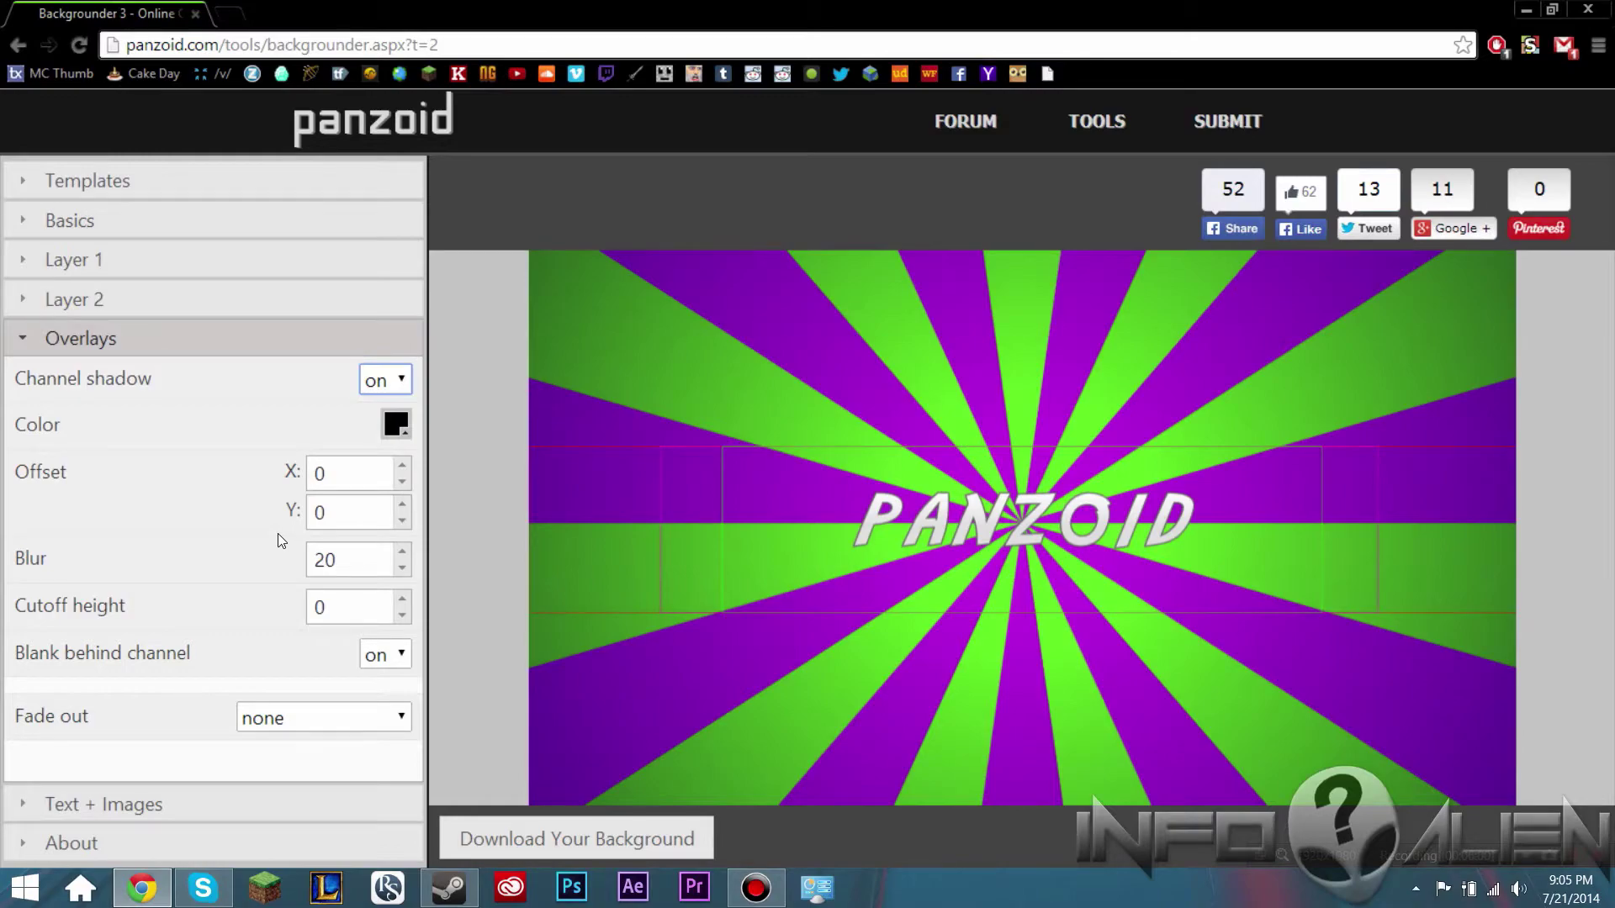
{"action": "left_click", "coordinate": [405, 463]}
{"action": "left_click", "coordinate": [405, 463]}
{"action": "left_click", "coordinate": [405, 462]}
{"action": "left_click", "coordinate": [406, 462]}
{"action": "left_click", "coordinate": [405, 463]}
{"action": "left_click", "coordinate": [406, 465]}
{"action": "left_click", "coordinate": [406, 466]}
{"action": "left_click", "coordinate": [406, 465]}
{"action": "left_click", "coordinate": [401, 480]}
{"action": "left_click", "coordinate": [402, 480]}
{"action": "left_click", "coordinate": [401, 480]}
{"action": "left_click", "coordinate": [401, 480]}
{"action": "left_click", "coordinate": [401, 480]}
{"action": "left_click", "coordinate": [402, 481]}
{"action": "left_click", "coordinate": [401, 480]}
{"action": "left_click", "coordinate": [402, 480]}
Step: Test the shadow blur back to 20, keep fade out at none, and switch the channel shadow off
{"action": "left_click", "coordinate": [401, 552]}
{"action": "left_click", "coordinate": [401, 553]}
{"action": "left_click", "coordinate": [401, 552]}
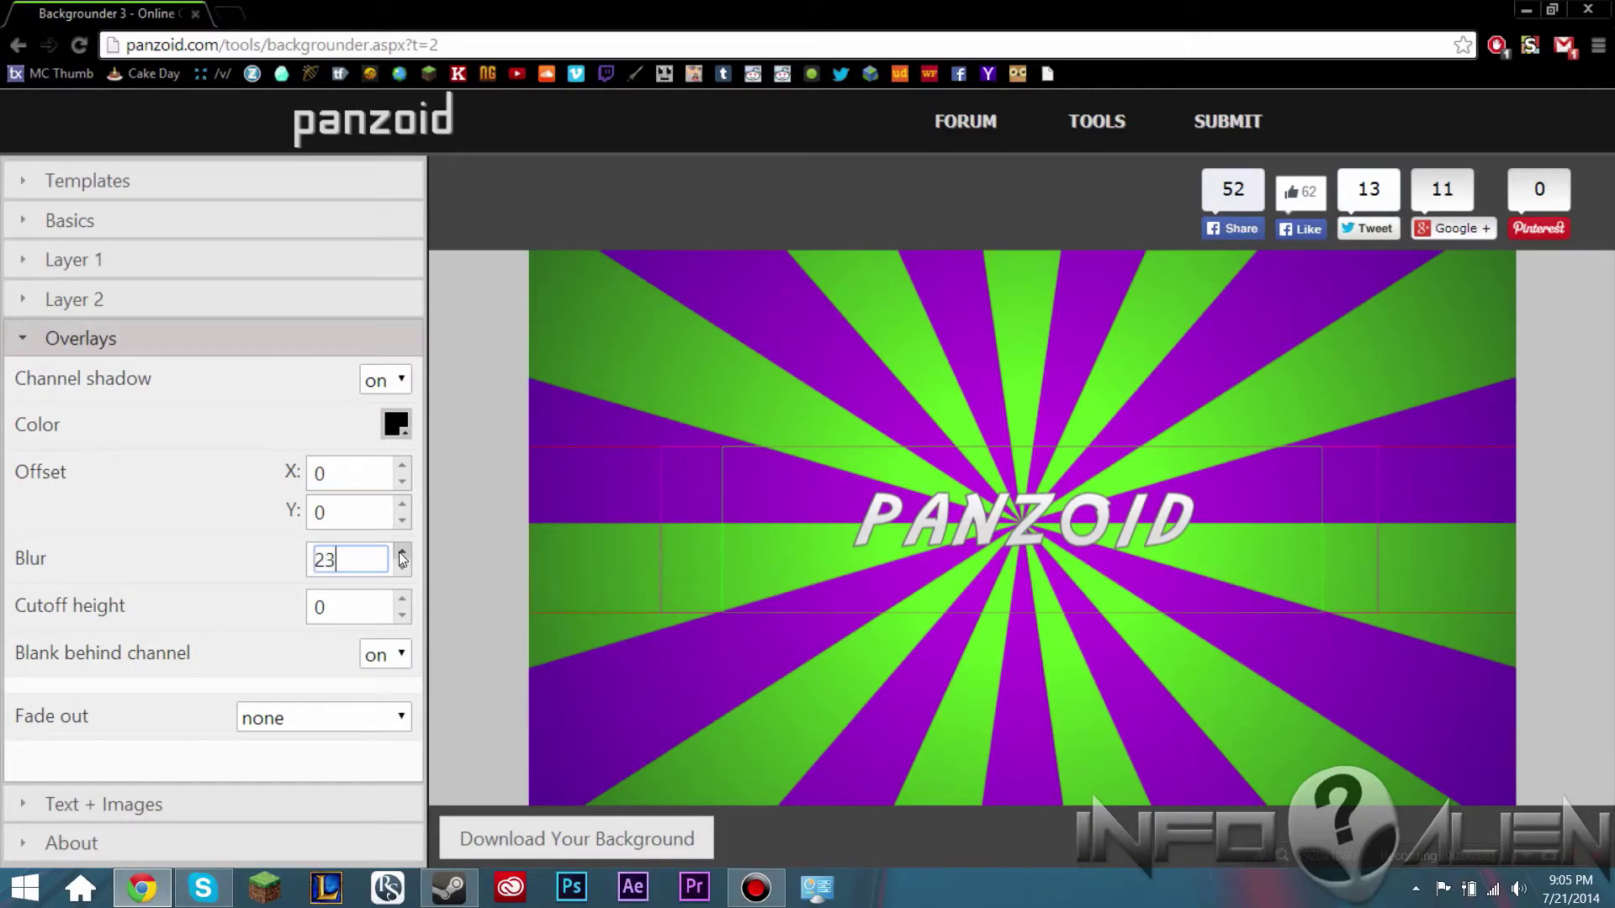
{"action": "left_click", "coordinate": [401, 552]}
{"action": "left_click", "coordinate": [401, 552]}
{"action": "left_click", "coordinate": [401, 552]}
{"action": "left_click", "coordinate": [402, 553]}
{"action": "left_click", "coordinate": [401, 552]}
{"action": "left_click", "coordinate": [402, 571]}
{"action": "left_click", "coordinate": [402, 571]}
{"action": "left_click", "coordinate": [402, 571]}
{"action": "left_click", "coordinate": [402, 571]}
{"action": "left_click", "coordinate": [402, 571]}
{"action": "left_click", "coordinate": [402, 571]}
{"action": "left_click", "coordinate": [402, 571]}
{"action": "left_click", "coordinate": [402, 571]}
{"action": "left_click", "coordinate": [326, 717]}
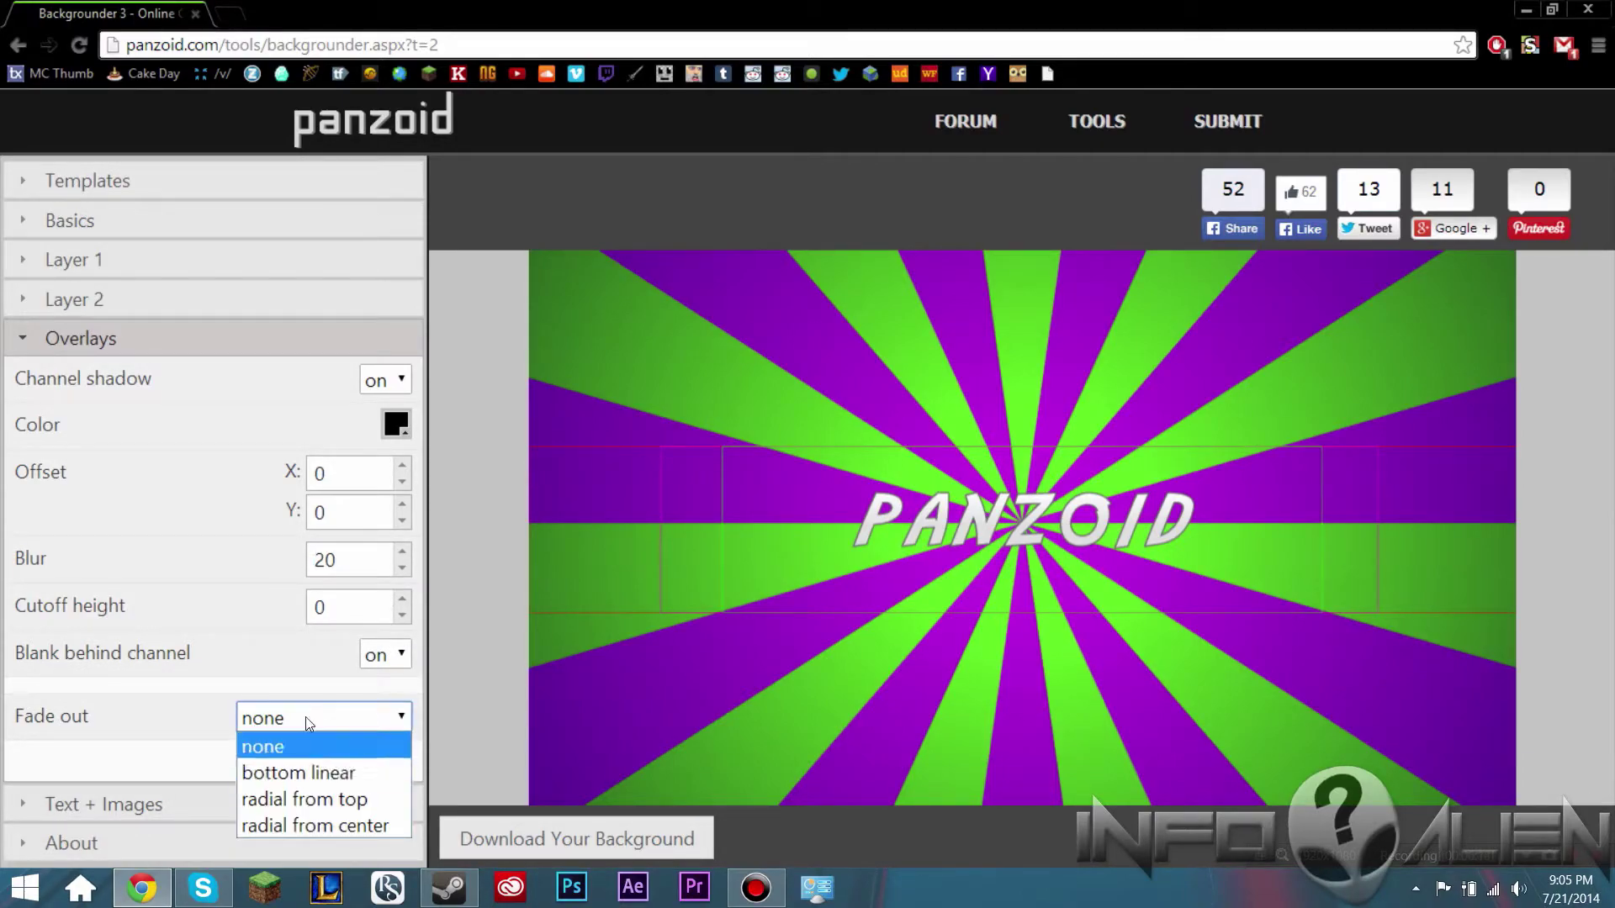
{"action": "left_click", "coordinate": [307, 721]}
{"action": "left_click", "coordinate": [370, 382]}
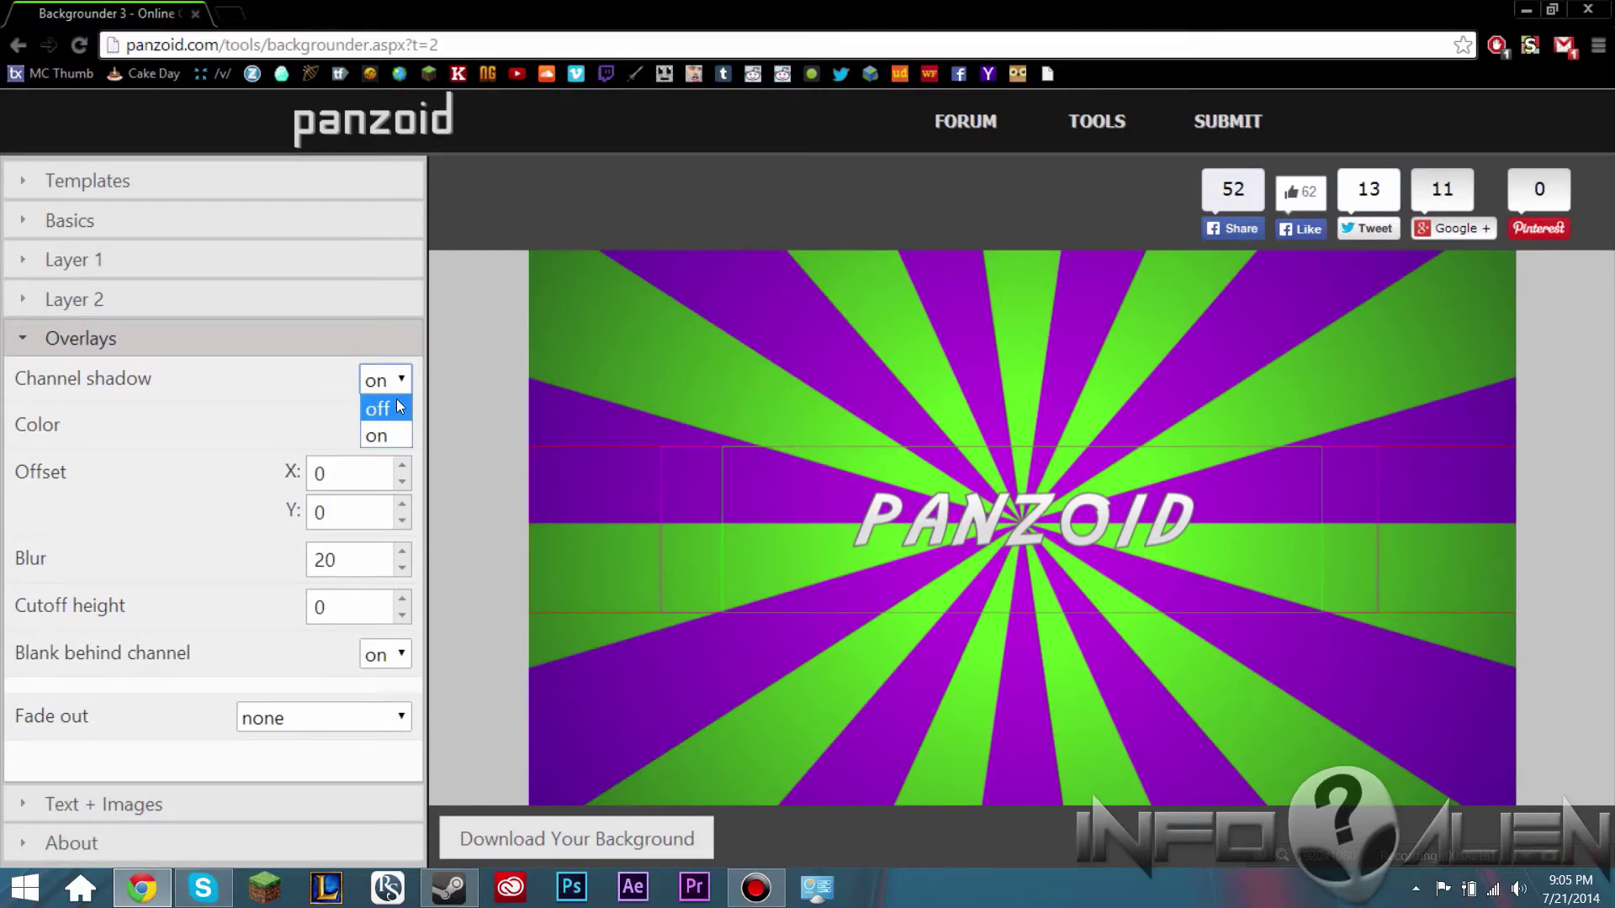
{"action": "left_click", "coordinate": [395, 402]}
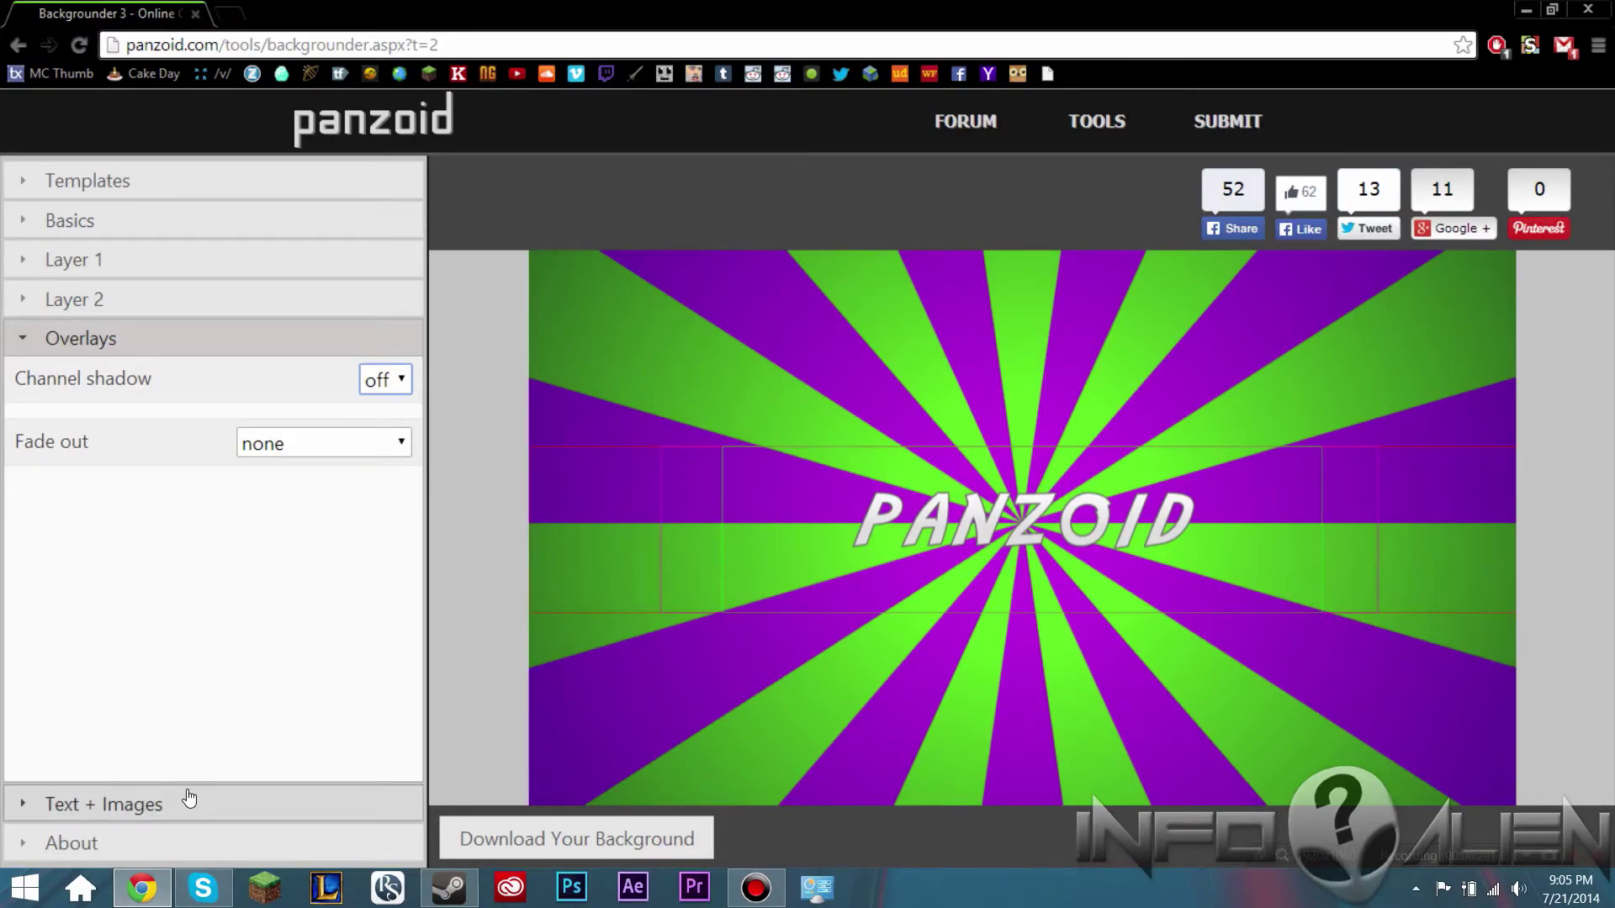
{"action": "left_click", "coordinate": [96, 805]}
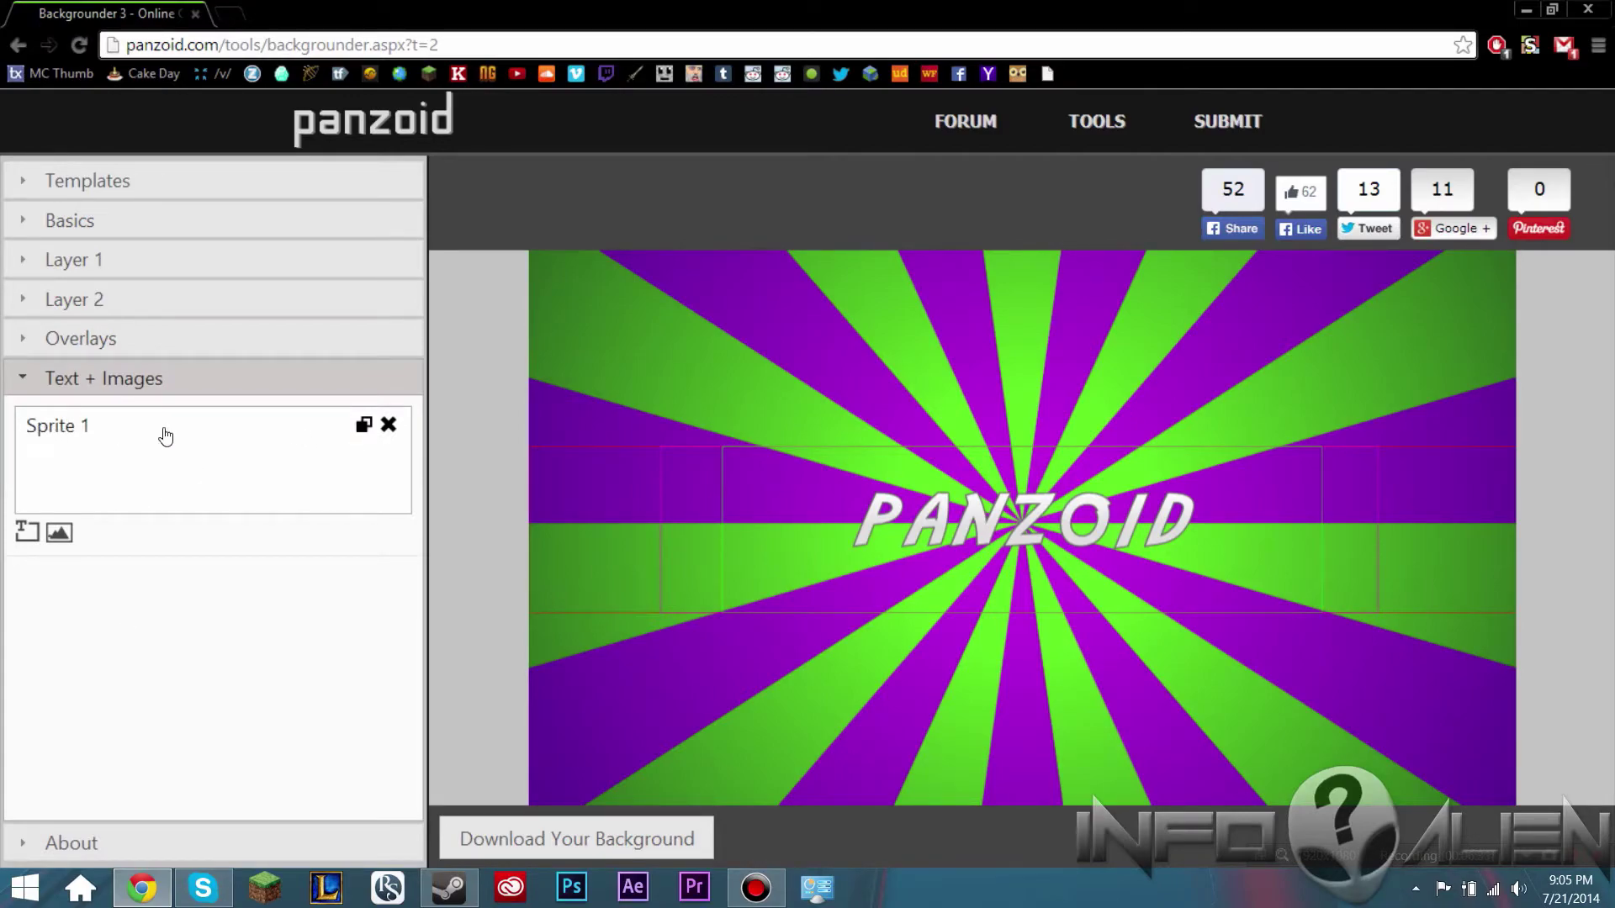
Step: Replace Sprite 1's 'panzoid' text with 'InfoAlien'
{"action": "left_click", "coordinate": [65, 431]}
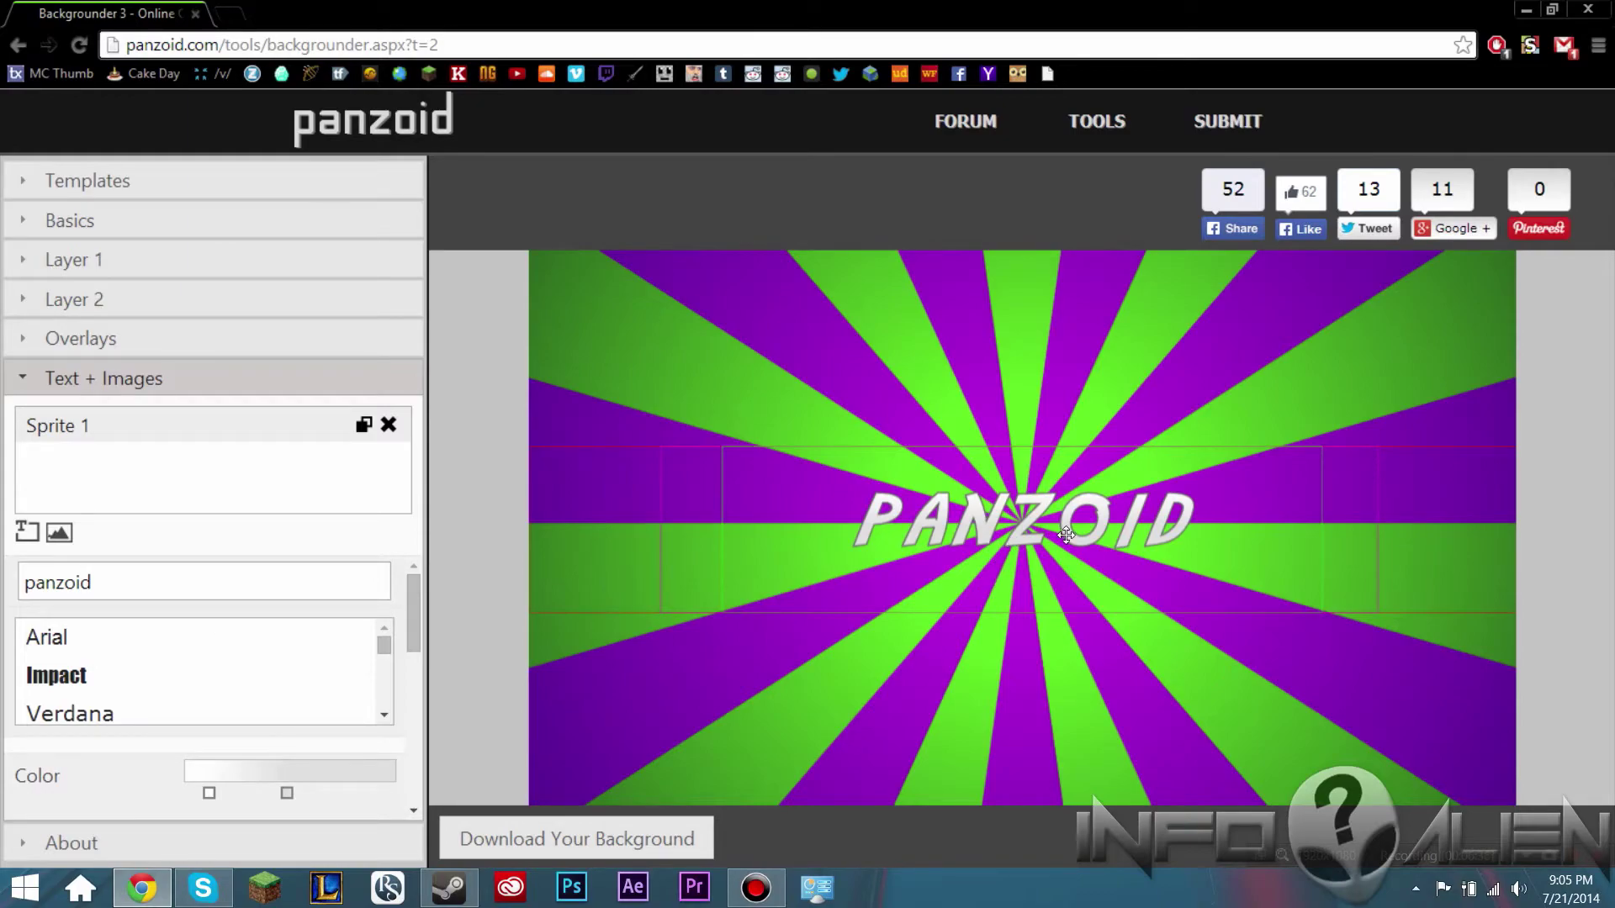
{"action": "left_click", "coordinate": [92, 582]}
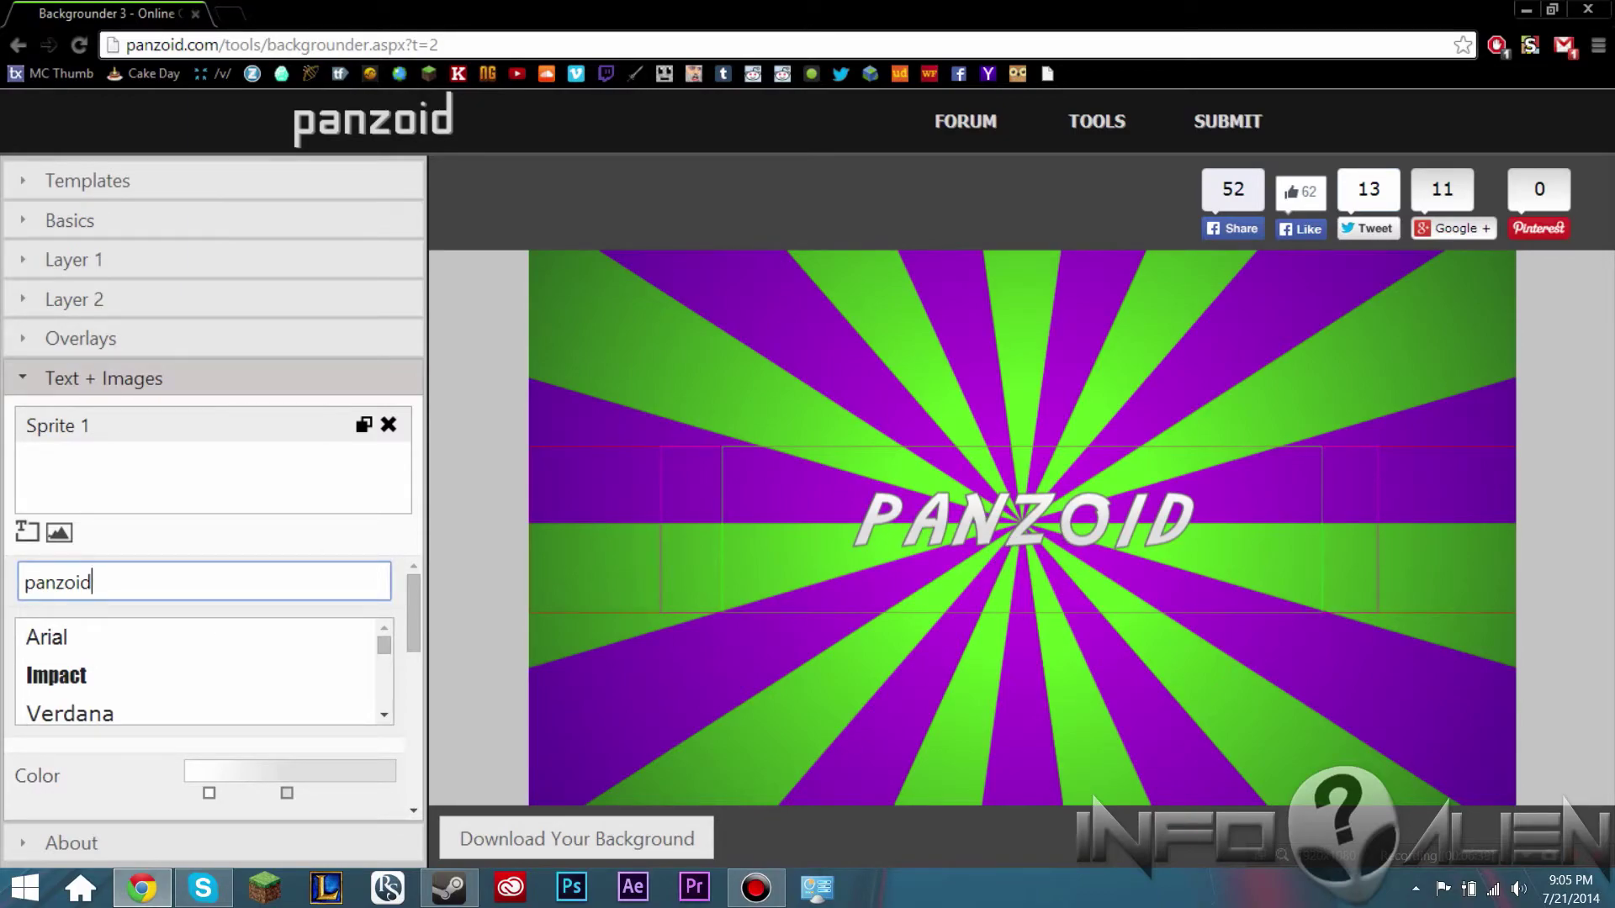
{"action": "key", "text": "BackSpace"}
{"action": "key", "text": "BackSpace"}
{"action": "key", "text": "BackSpace"}
{"action": "key", "text": "BackSpace"}
{"action": "key", "text": "BackSpace"}
{"action": "key", "text": "BackSpace"}
{"action": "key", "text": "BackSpace"}
{"action": "type", "text": "InfoAlien"}
Step: Choose Basica from the font list for the InfoAlien text
{"action": "scroll", "coordinate": [177, 649], "scroll_direction": "down", "scroll_amount": 3}
{"action": "scroll", "coordinate": [201, 637], "scroll_direction": "up", "scroll_amount": 3}
{"action": "scroll", "coordinate": [244, 639], "scroll_direction": "down", "scroll_amount": 5}
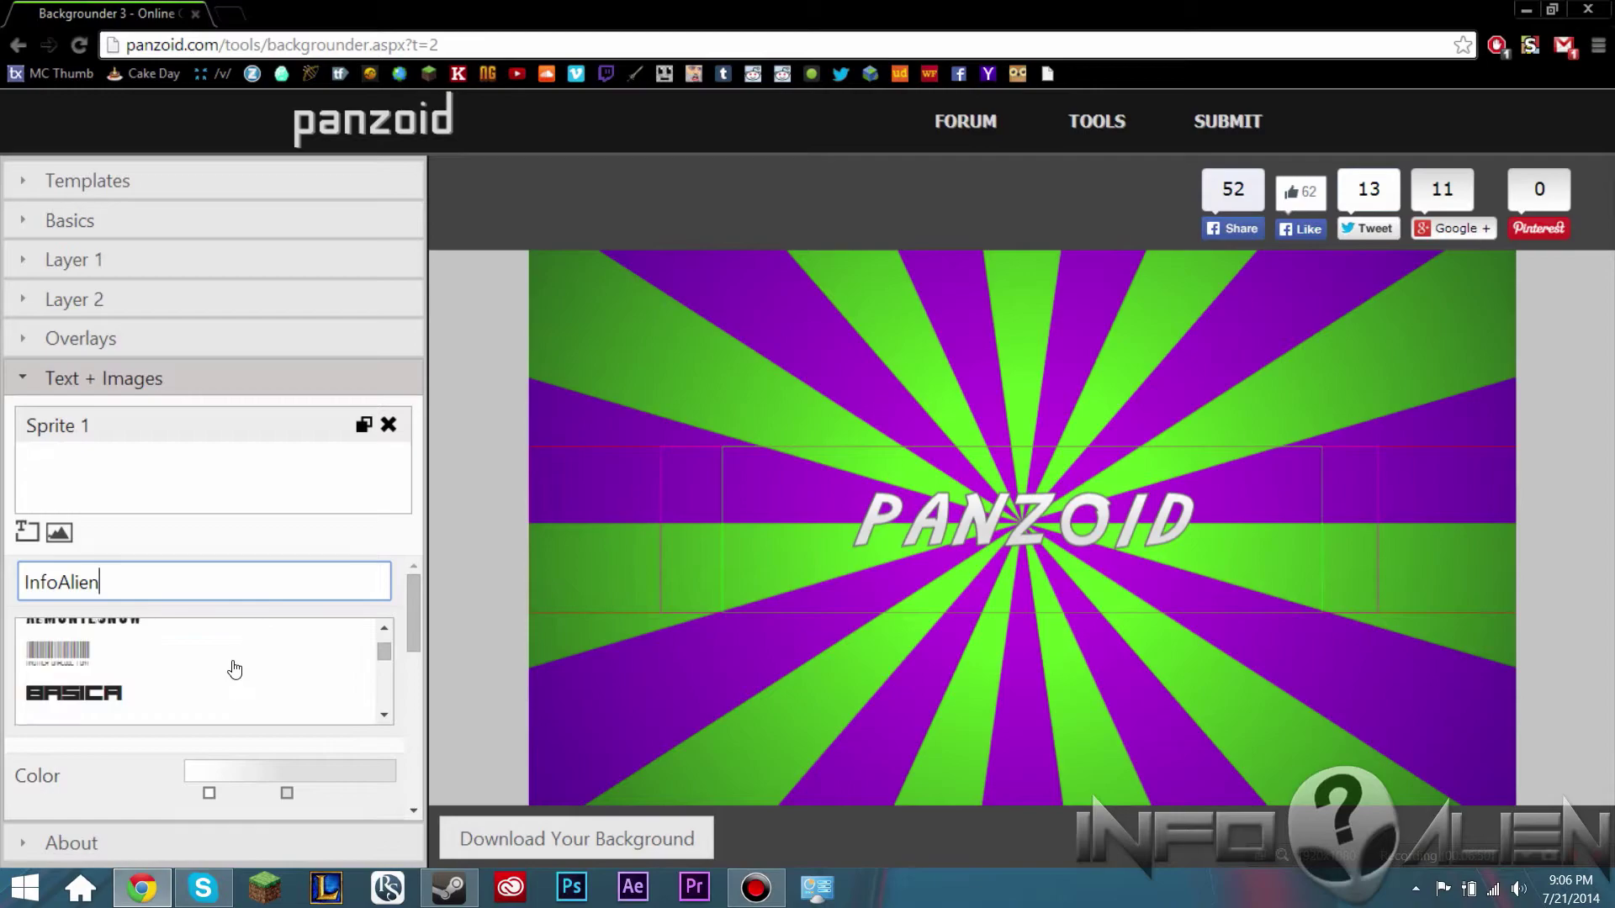
{"action": "scroll", "coordinate": [235, 670], "scroll_direction": "up", "scroll_amount": 3}
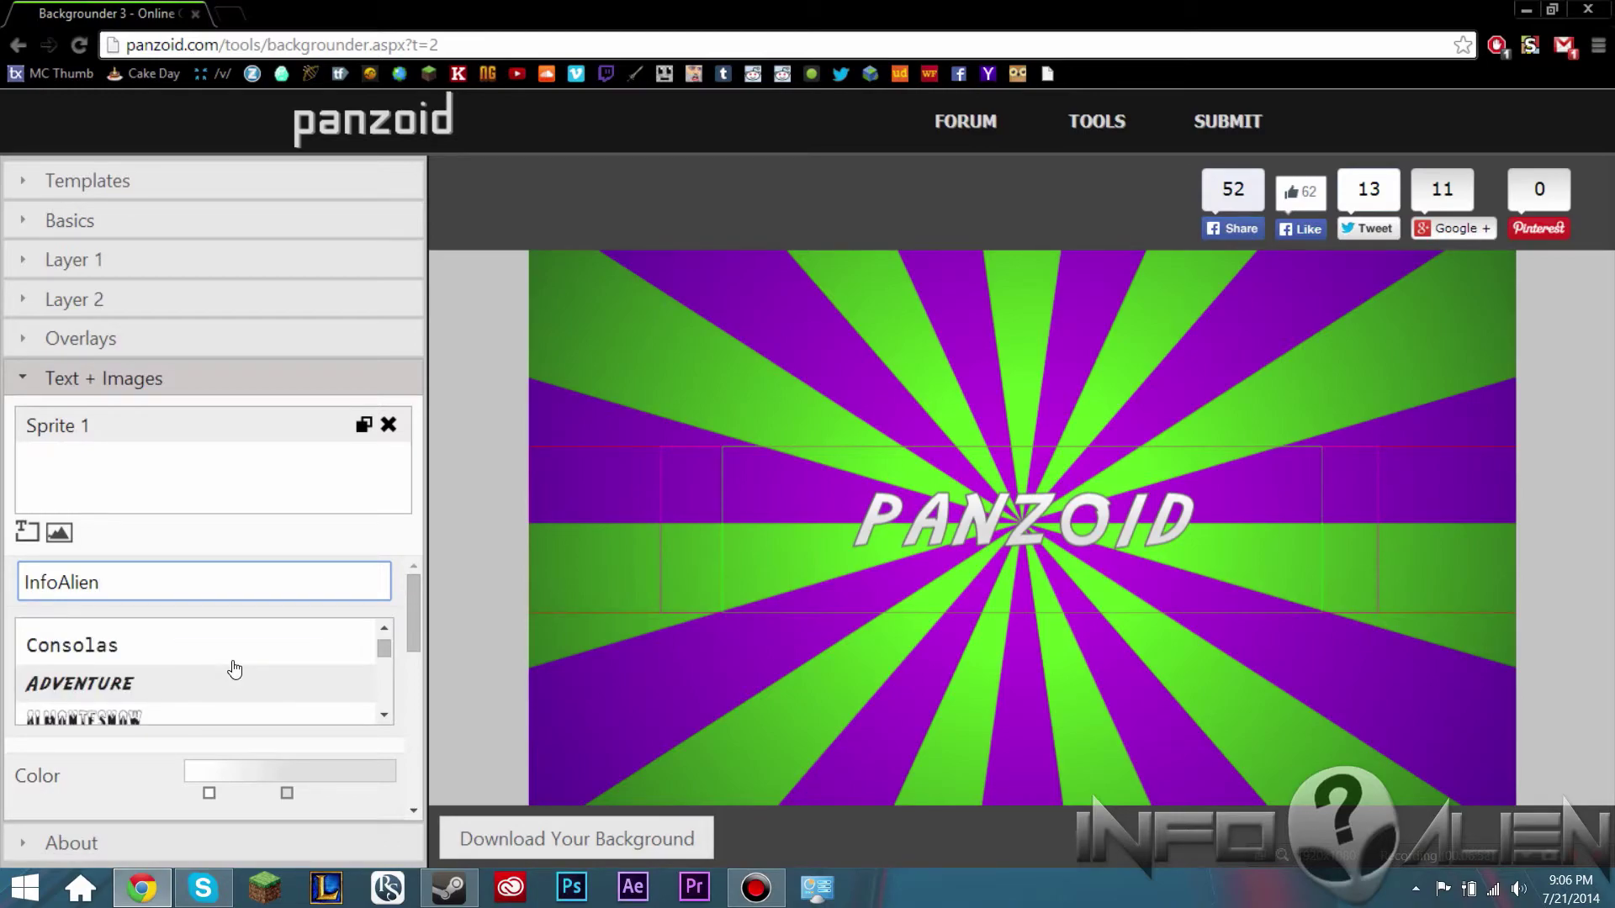
{"action": "scroll", "coordinate": [235, 669], "scroll_direction": "down", "scroll_amount": 4}
{"action": "scroll", "coordinate": [234, 670], "scroll_direction": "up", "scroll_amount": 1}
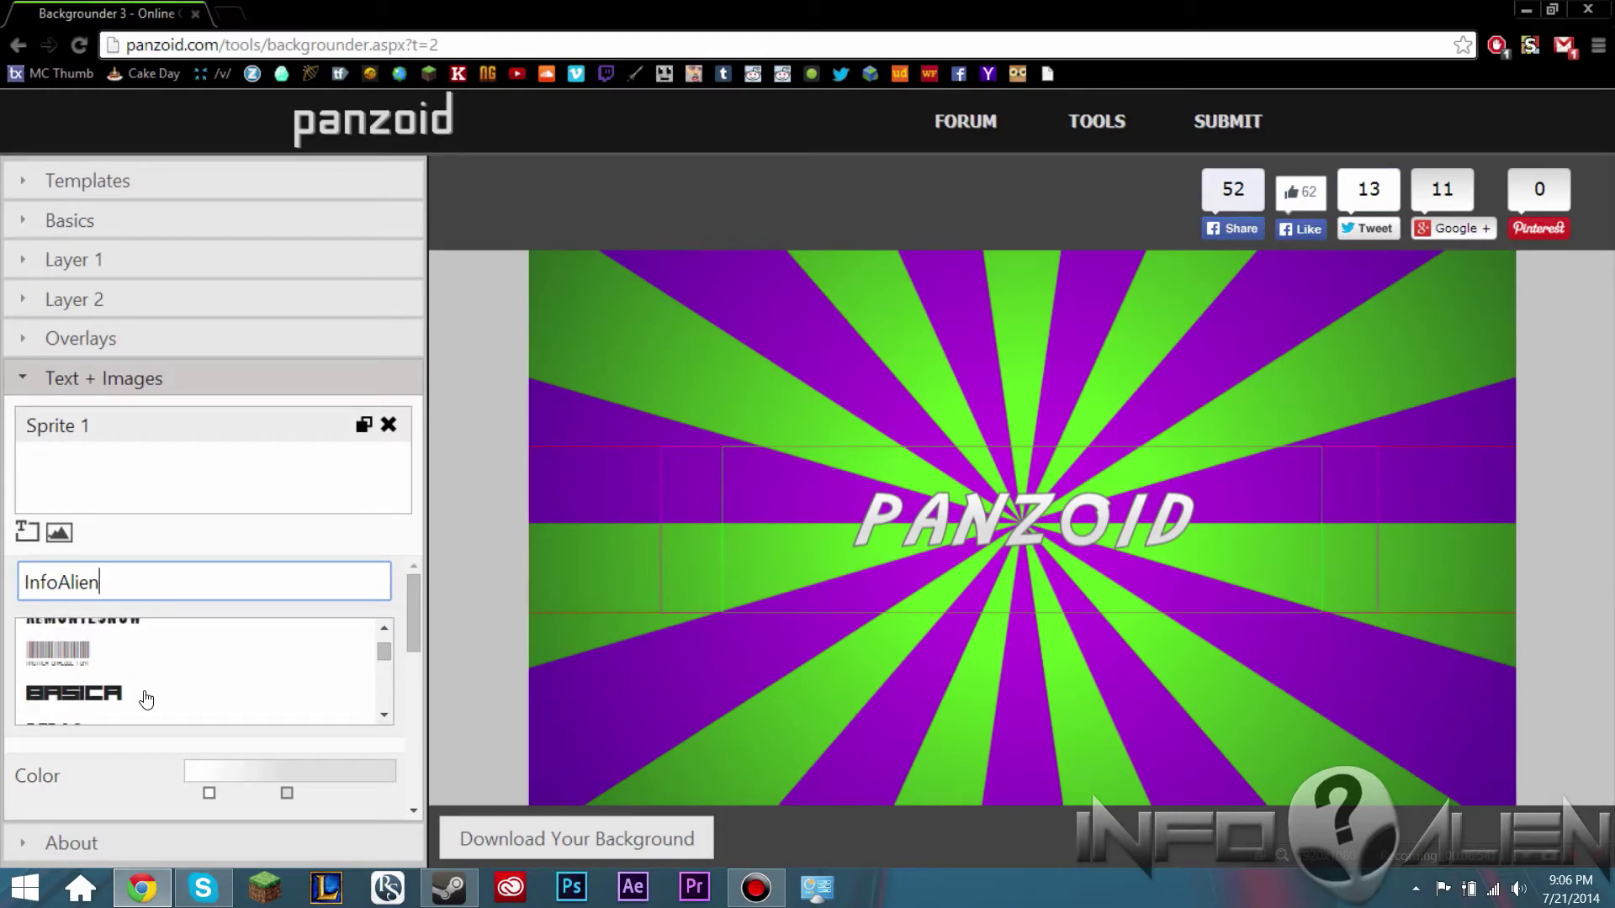
{"action": "left_click", "coordinate": [147, 699]}
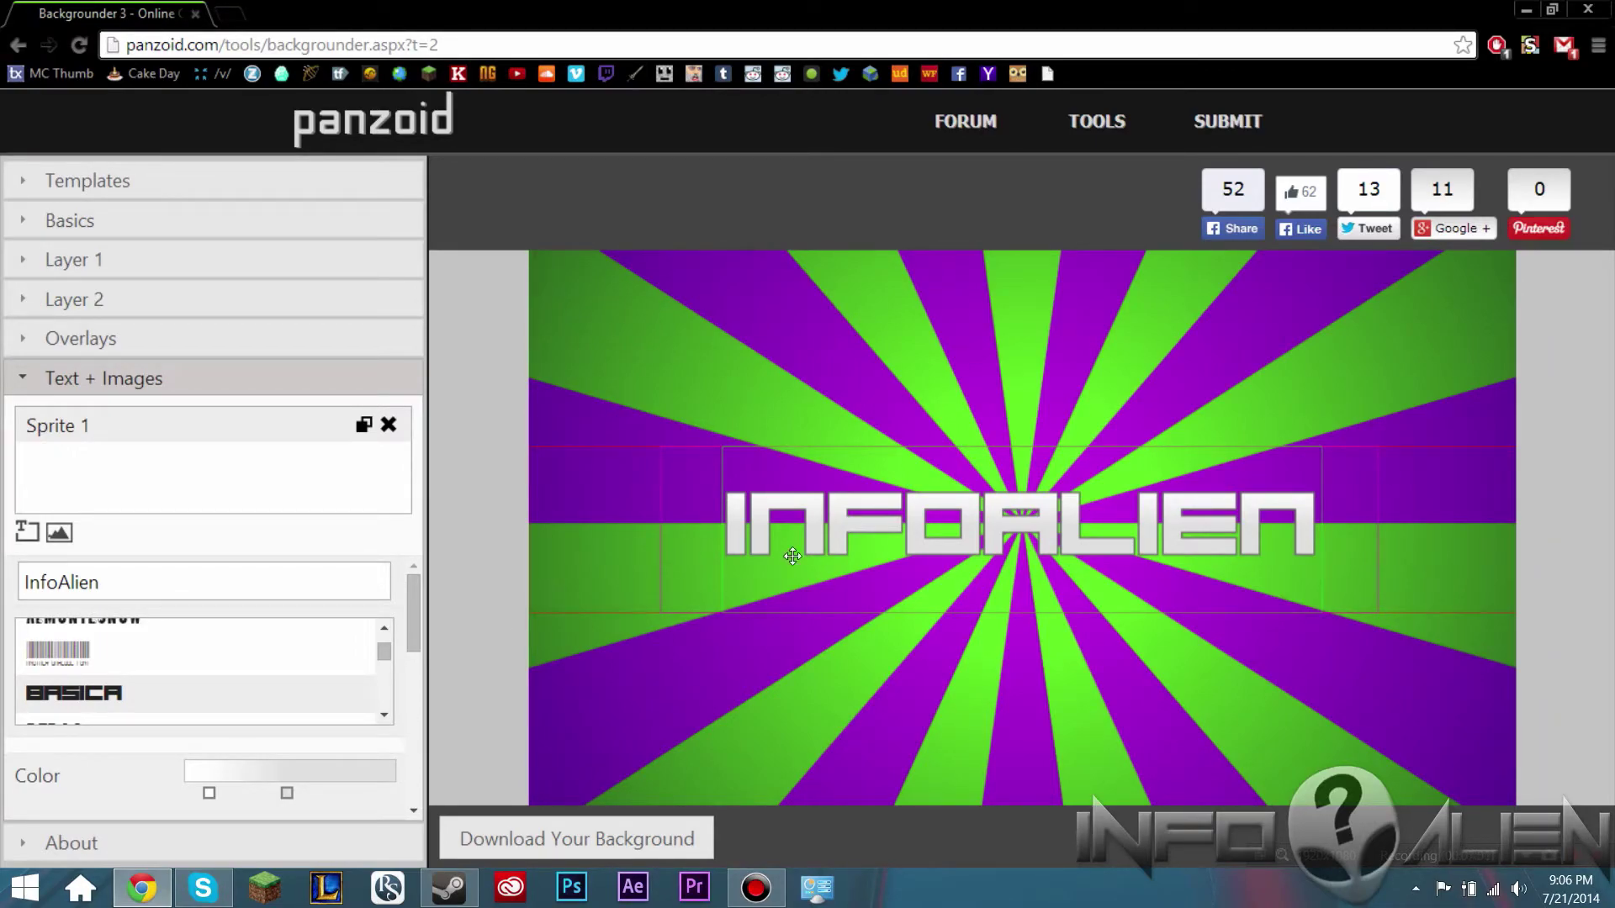
{"action": "scroll", "coordinate": [294, 670], "scroll_direction": "down", "scroll_amount": 1}
{"action": "scroll", "coordinate": [291, 668], "scroll_direction": "down", "scroll_amount": 1}
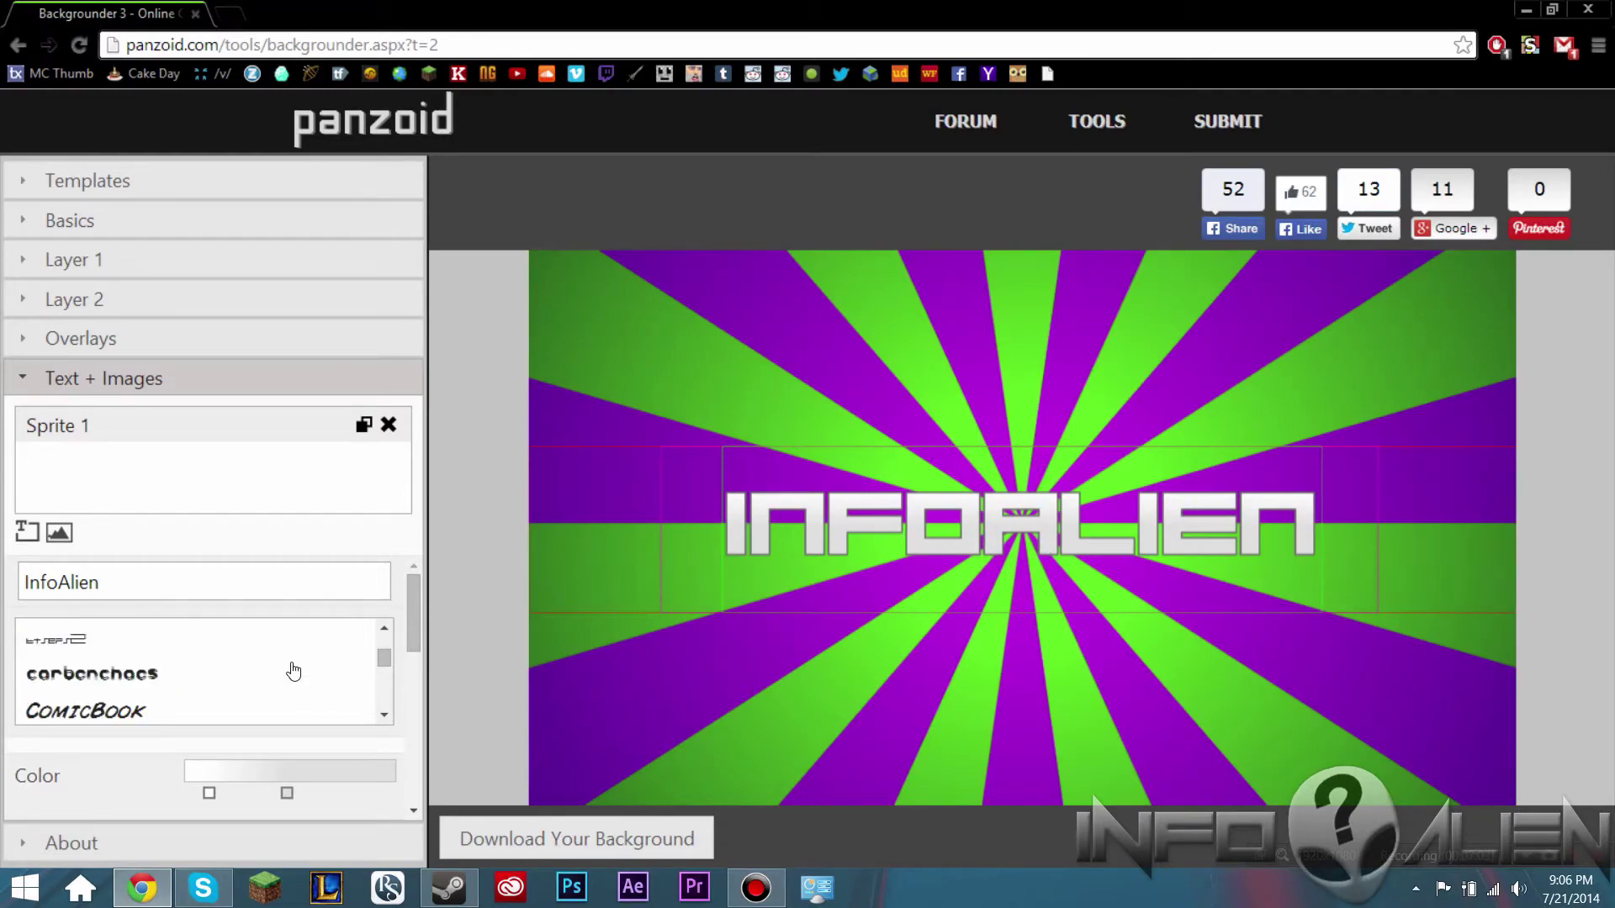
{"action": "scroll", "coordinate": [273, 675], "scroll_direction": "down", "scroll_amount": 1}
{"action": "scroll", "coordinate": [189, 675], "scroll_direction": "down", "scroll_amount": 4}
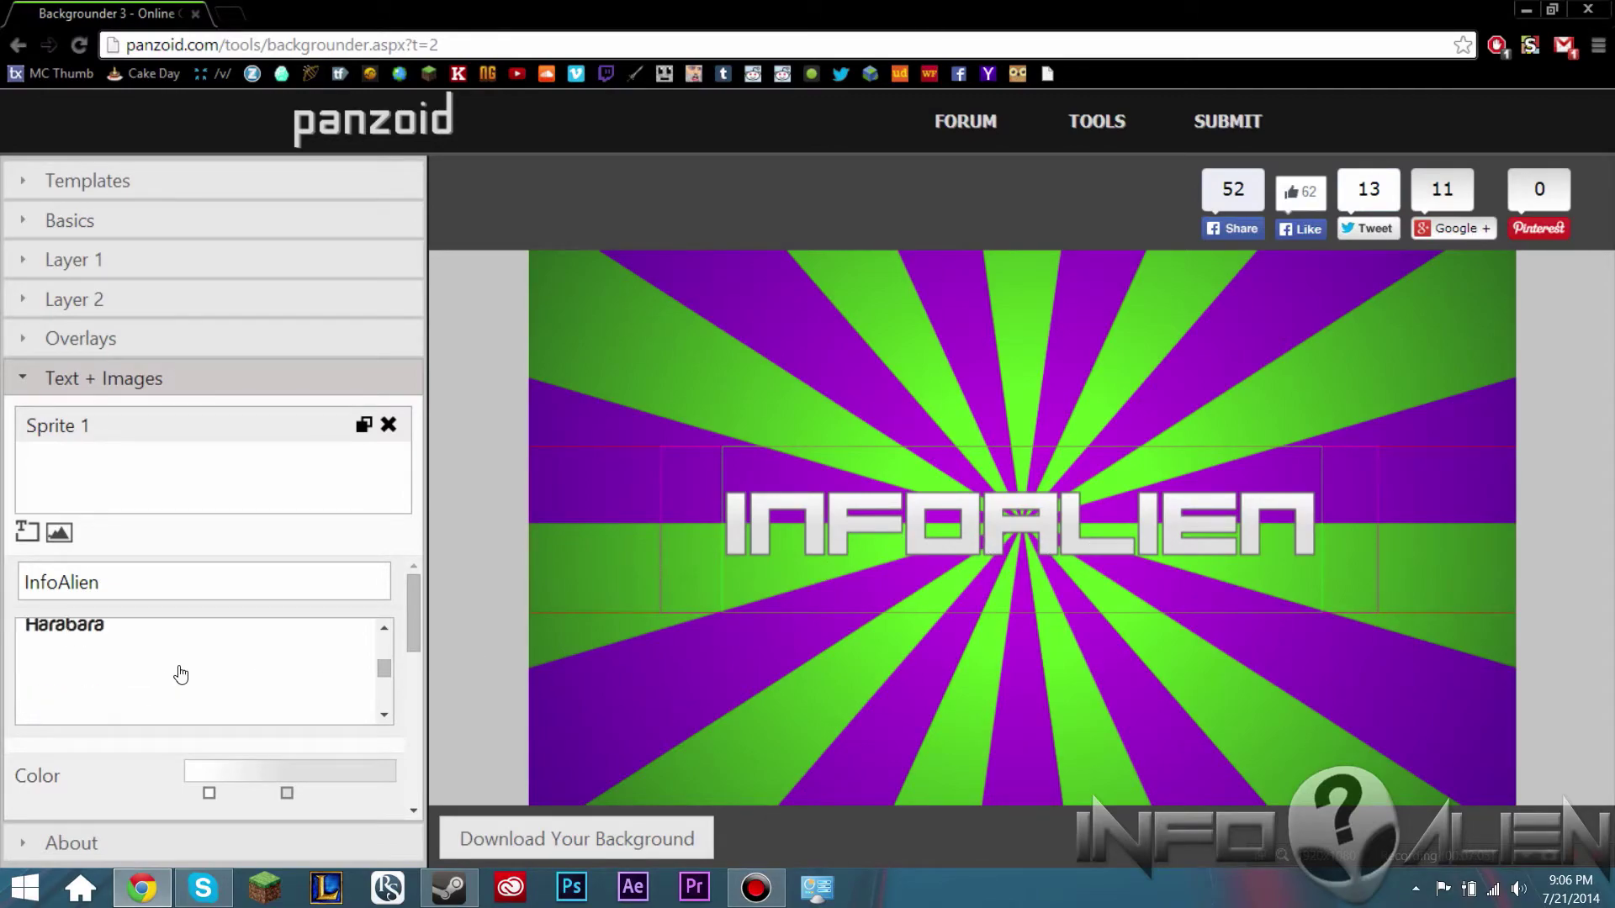
{"action": "scroll", "coordinate": [181, 673], "scroll_direction": "up", "scroll_amount": 1}
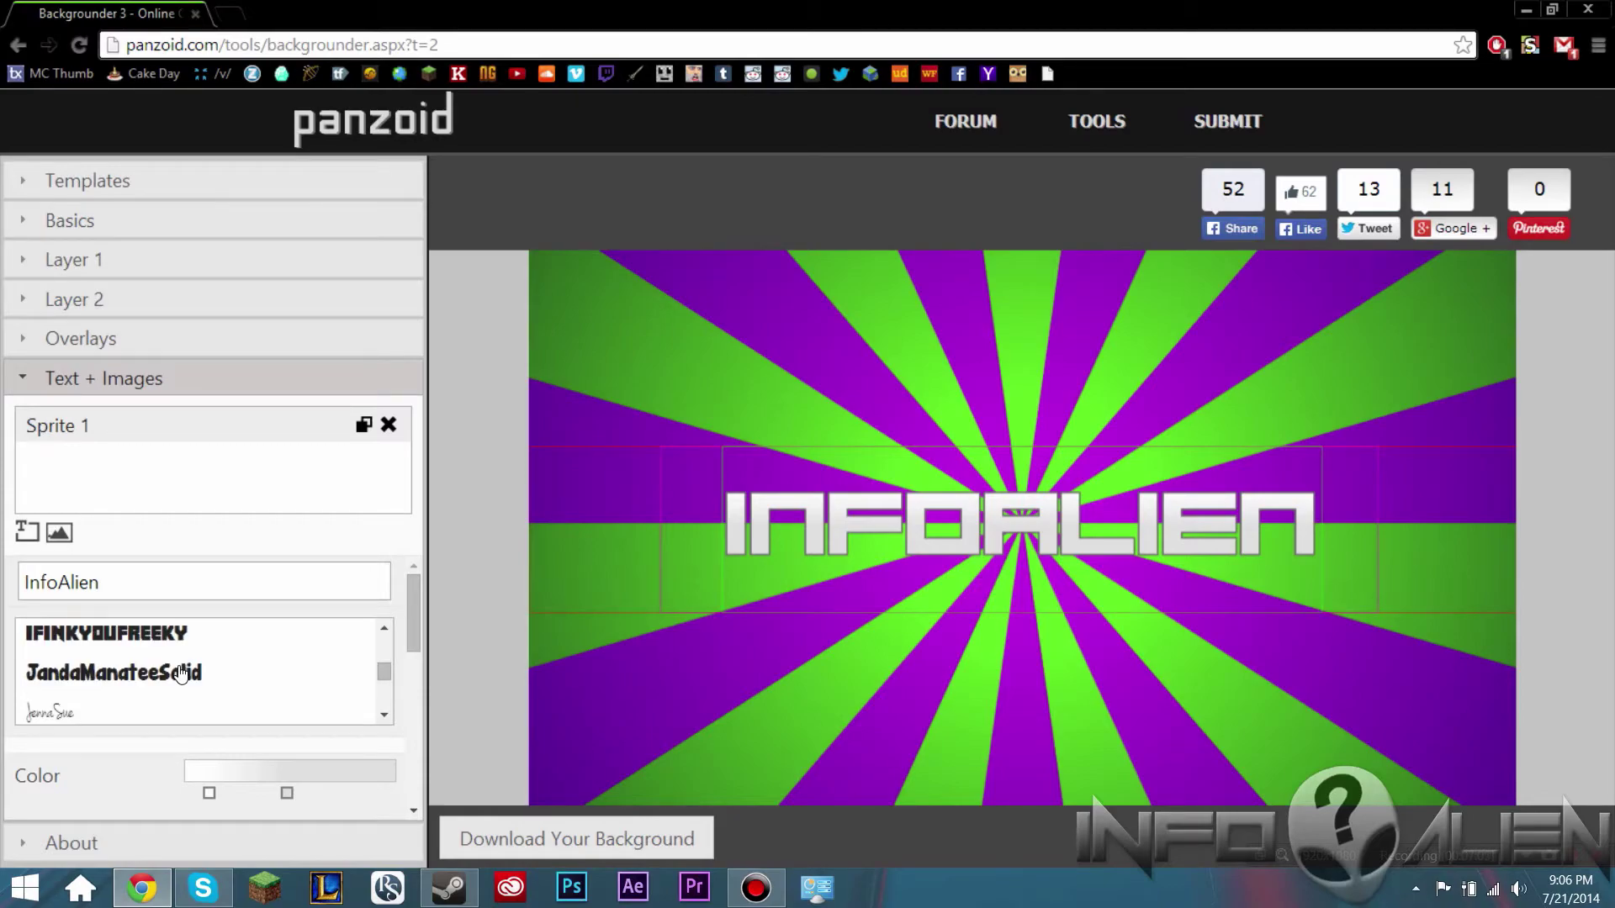
{"action": "scroll", "coordinate": [219, 690], "scroll_direction": "up", "scroll_amount": 10}
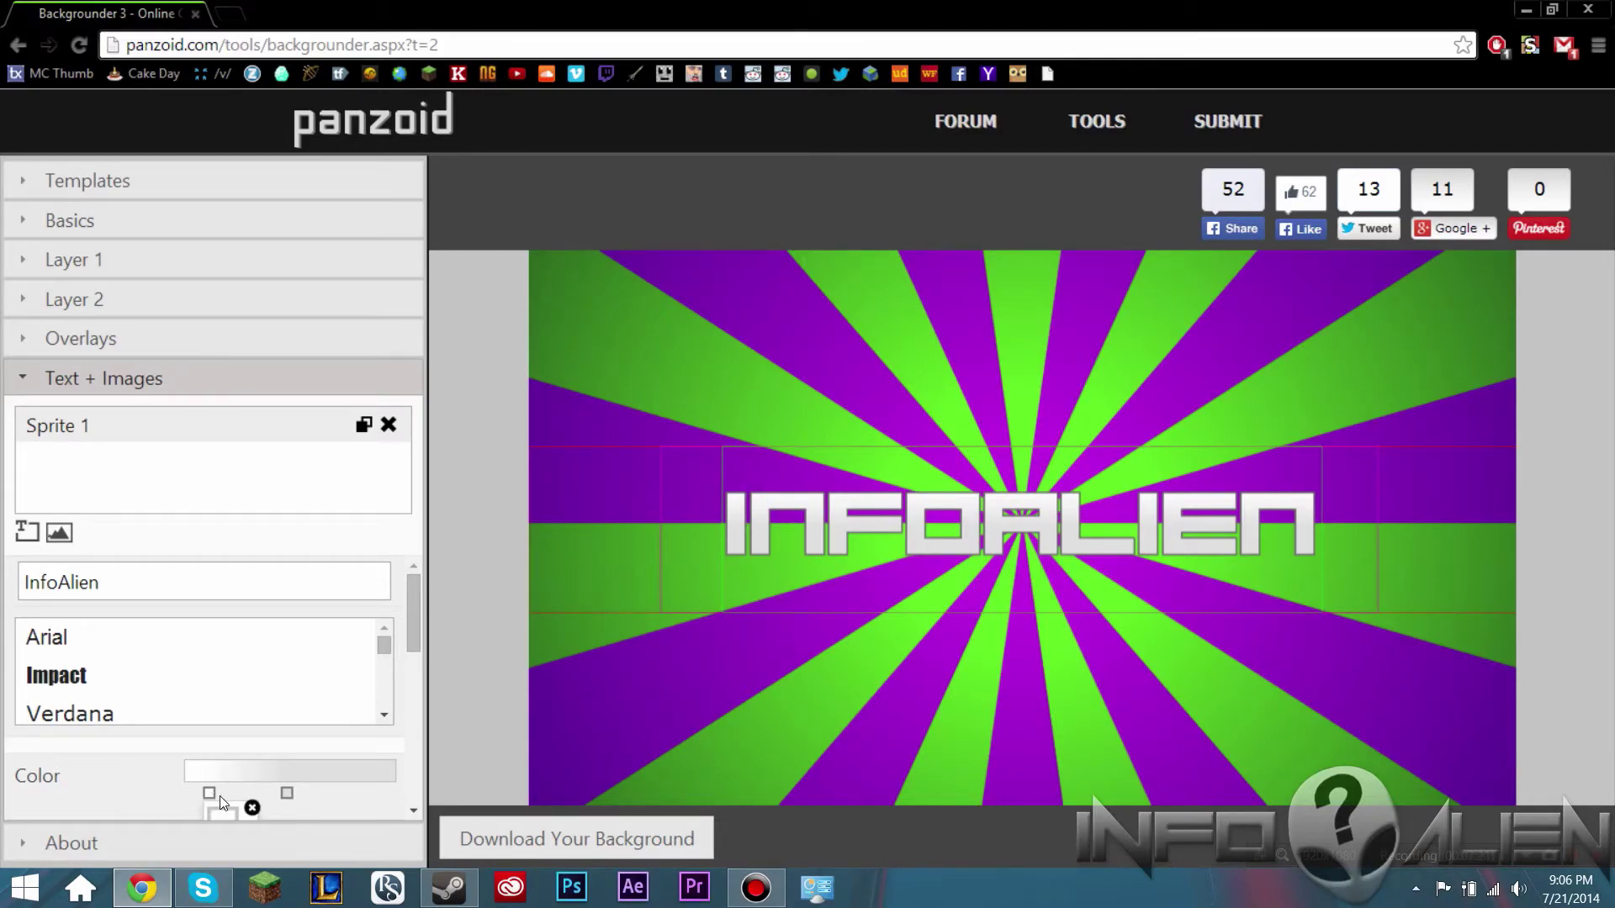
Step: Make the InfoAlien text gradient black at the left stop and red at the right stop
{"action": "scroll", "coordinate": [272, 748], "scroll_direction": "down", "scroll_amount": 1}
{"action": "left_click", "coordinate": [228, 721]}
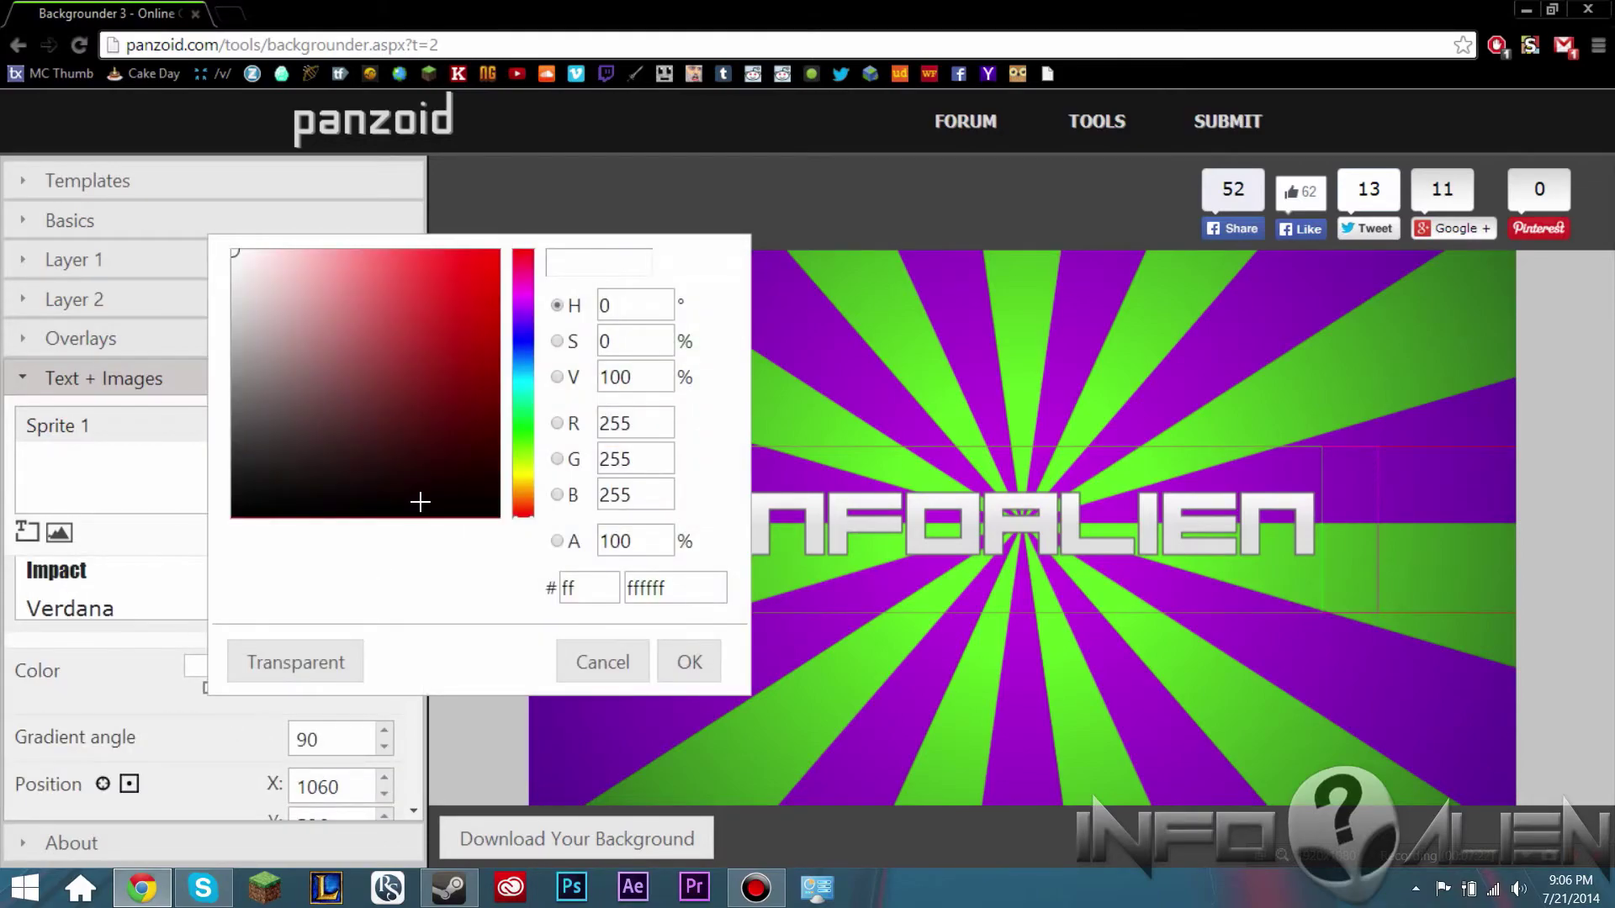
{"action": "left_click_drag", "start_coordinate": [418, 502], "coordinate": [505, 520]}
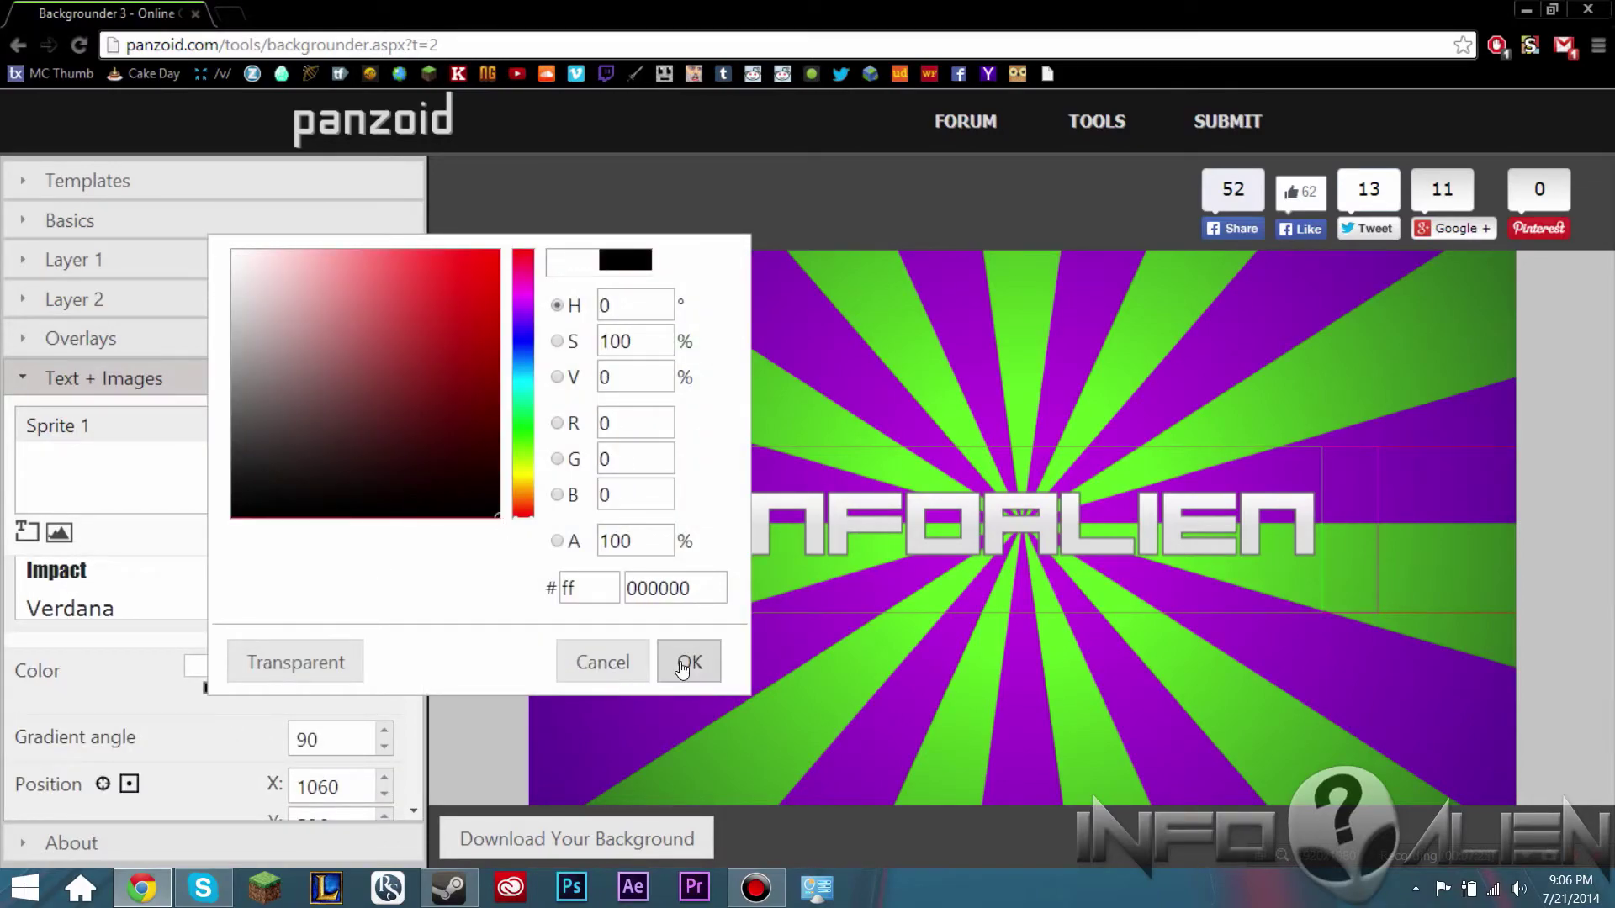
{"action": "left_click", "coordinate": [687, 662]}
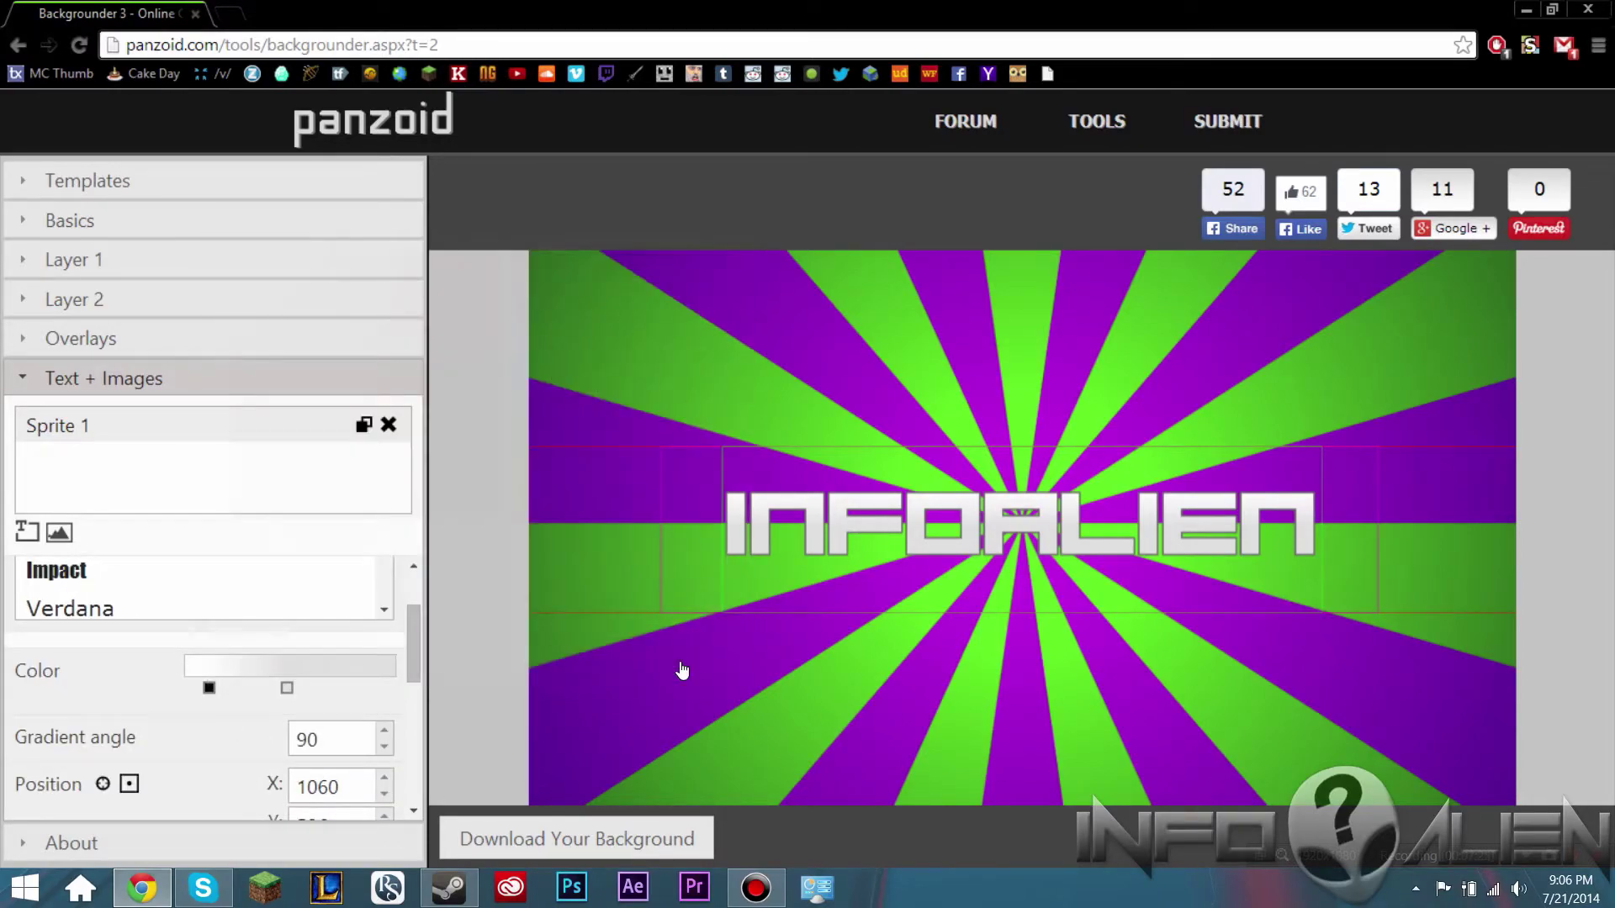
{"action": "left_click", "coordinate": [286, 688]}
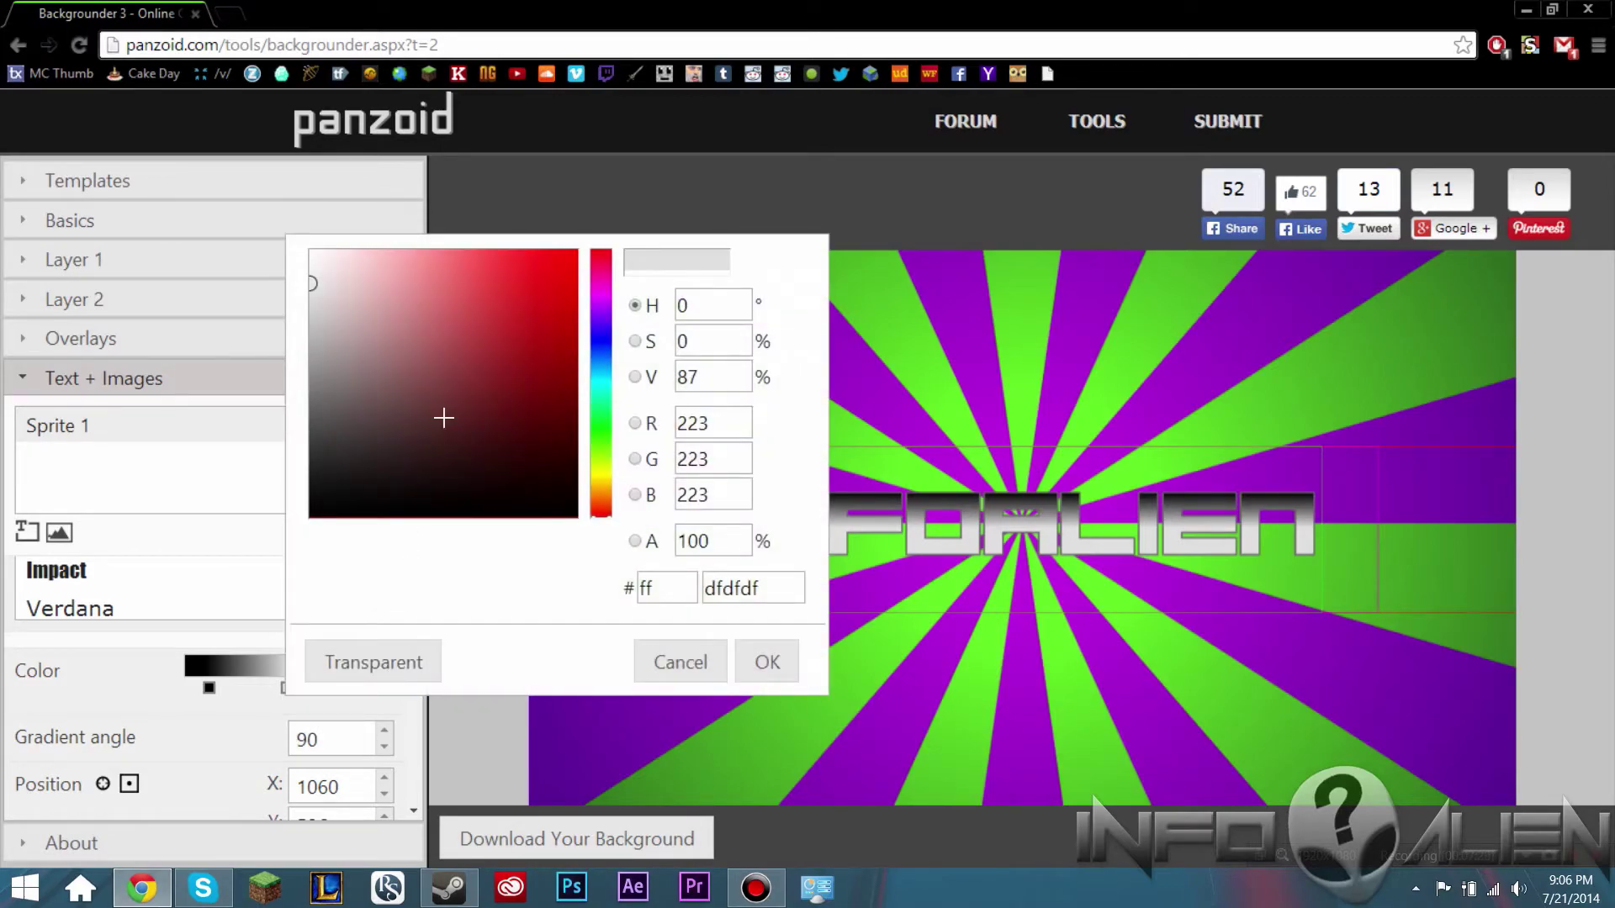
{"action": "left_click", "coordinate": [519, 301]}
{"action": "left_click", "coordinate": [538, 275]}
{"action": "left_click", "coordinate": [748, 665]}
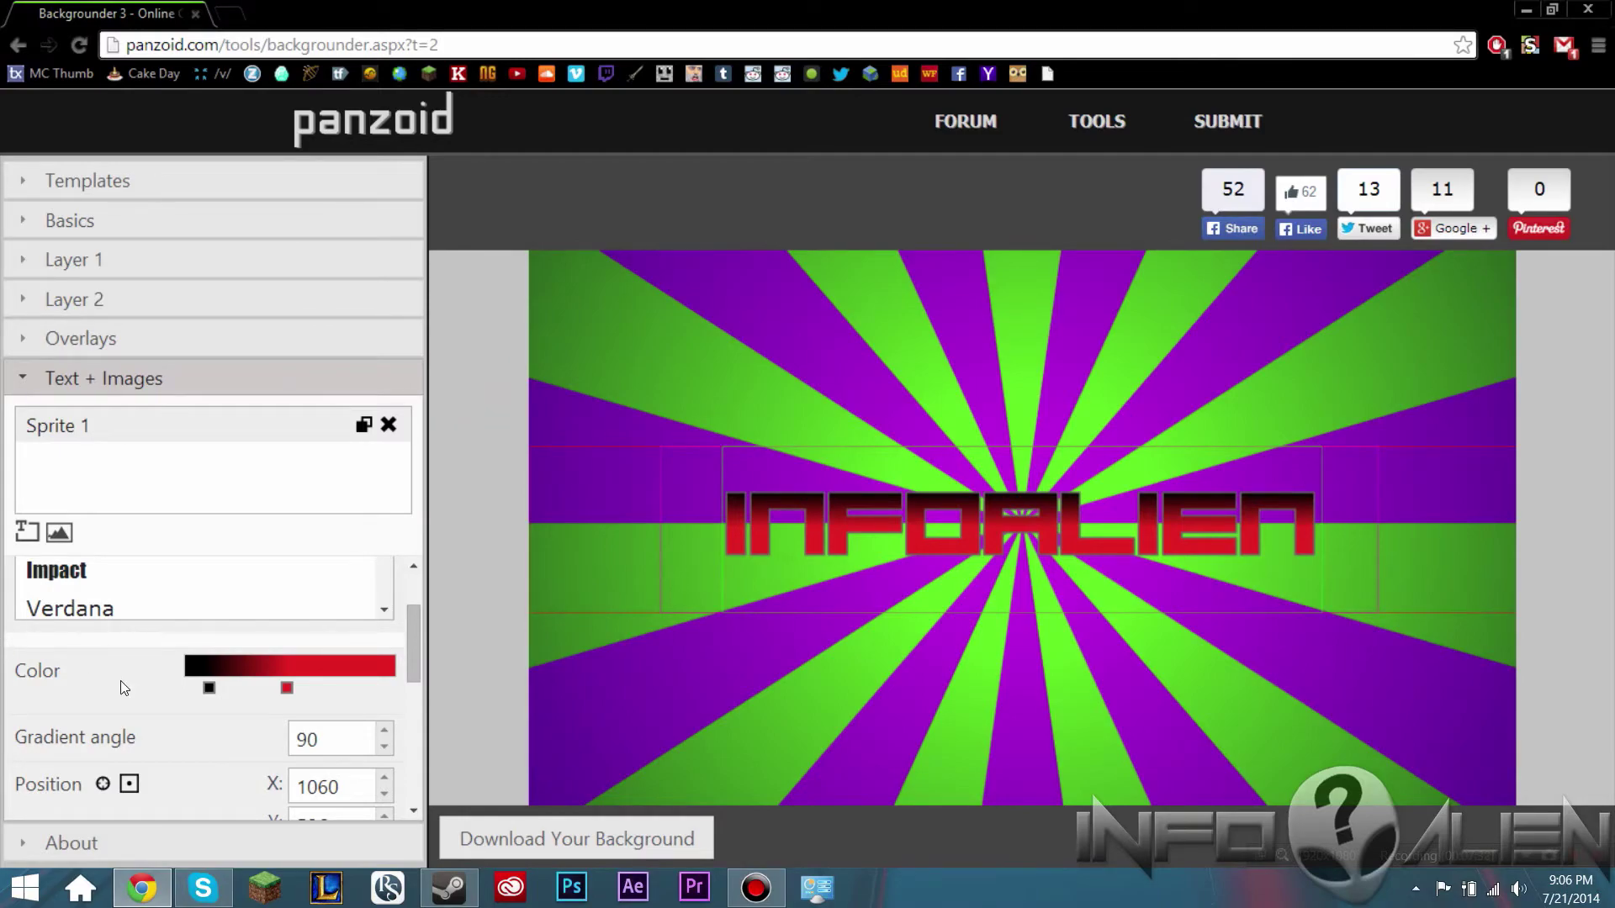
{"action": "scroll", "coordinate": [125, 688], "scroll_direction": "down", "scroll_amount": 3}
{"action": "scroll", "coordinate": [125, 687], "scroll_direction": "up", "scroll_amount": 2}
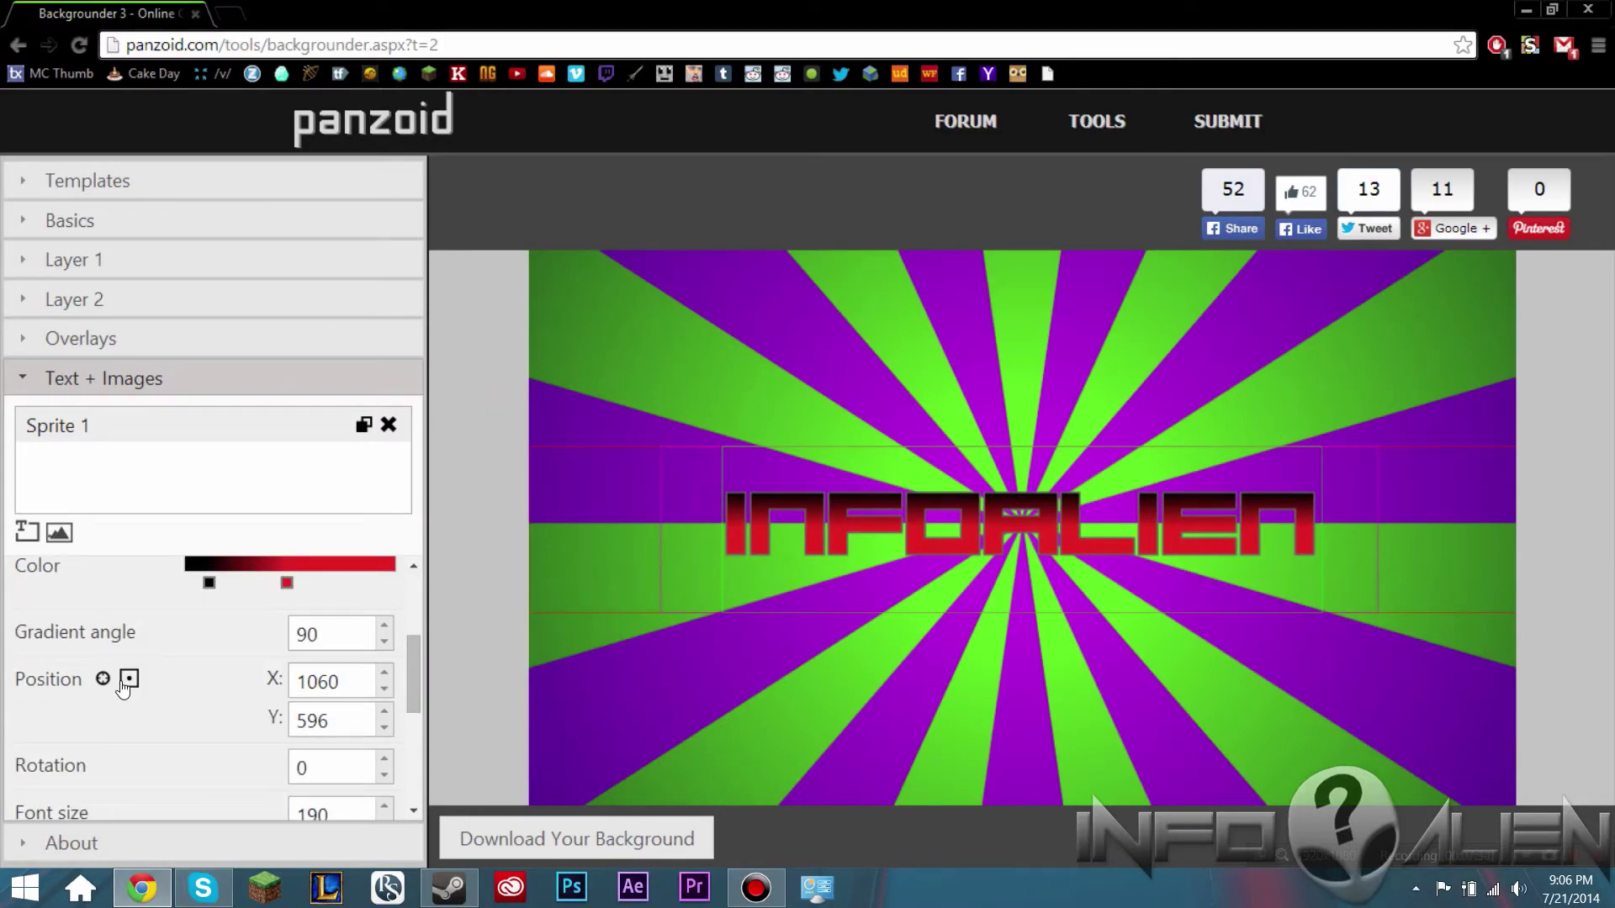
Step: Try different text gradient angles with the spinner
{"action": "left_click", "coordinate": [385, 627]}
{"action": "left_click", "coordinate": [385, 628]}
{"action": "left_click", "coordinate": [384, 645]}
{"action": "left_click", "coordinate": [384, 645]}
{"action": "left_click", "coordinate": [385, 645]}
{"action": "left_click", "coordinate": [385, 645]}
{"action": "left_click", "coordinate": [384, 645]}
{"action": "left_click", "coordinate": [384, 645]}
{"action": "left_click", "coordinate": [384, 645]}
{"action": "left_click", "coordinate": [385, 645]}
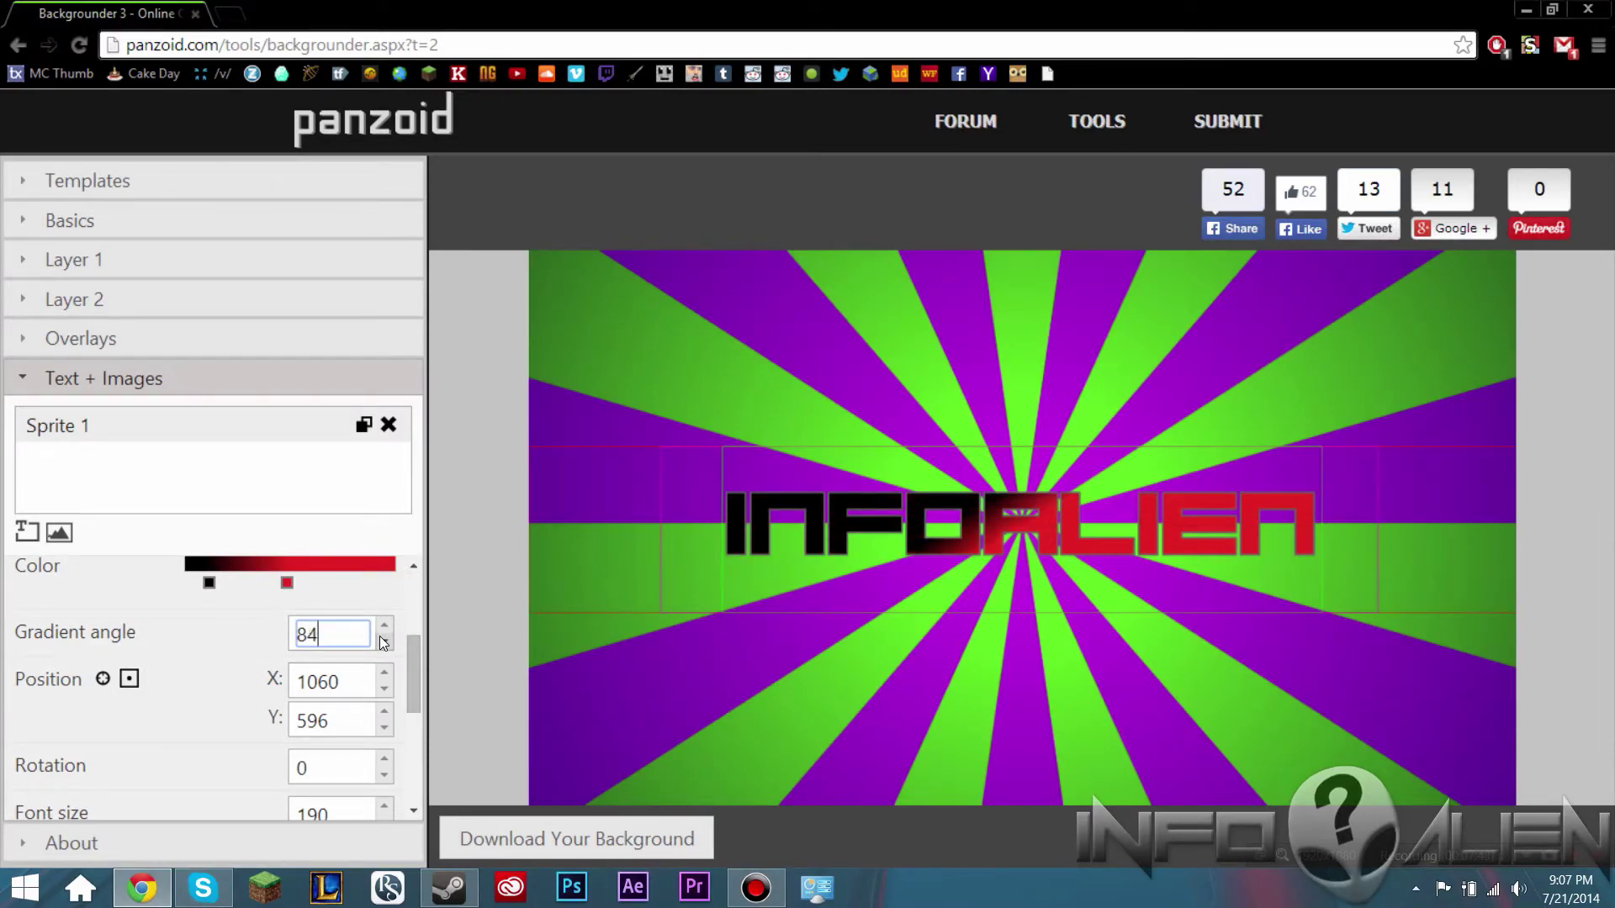
{"action": "left_click", "coordinate": [384, 645]}
{"action": "left_click", "coordinate": [385, 645]}
{"action": "left_click", "coordinate": [384, 645]}
{"action": "left_click", "coordinate": [385, 645]}
{"action": "left_click", "coordinate": [384, 645]}
{"action": "left_click", "coordinate": [384, 645]}
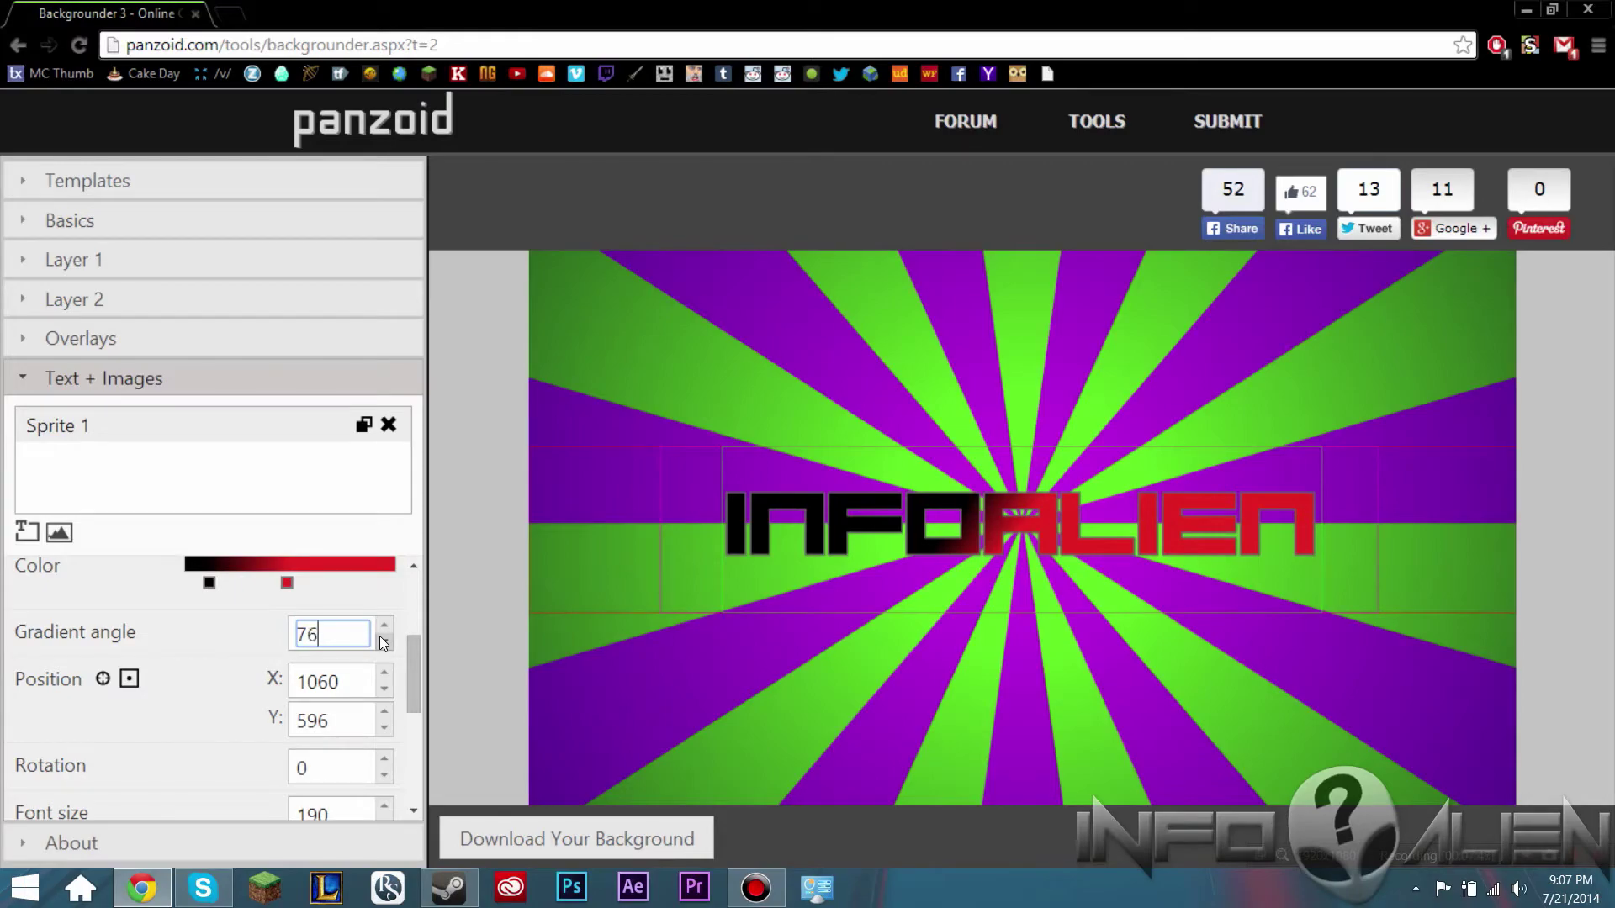
{"action": "left_click", "coordinate": [384, 645]}
{"action": "left_click", "coordinate": [384, 645]}
{"action": "left_click", "coordinate": [384, 645]}
{"action": "left_click", "coordinate": [385, 645]}
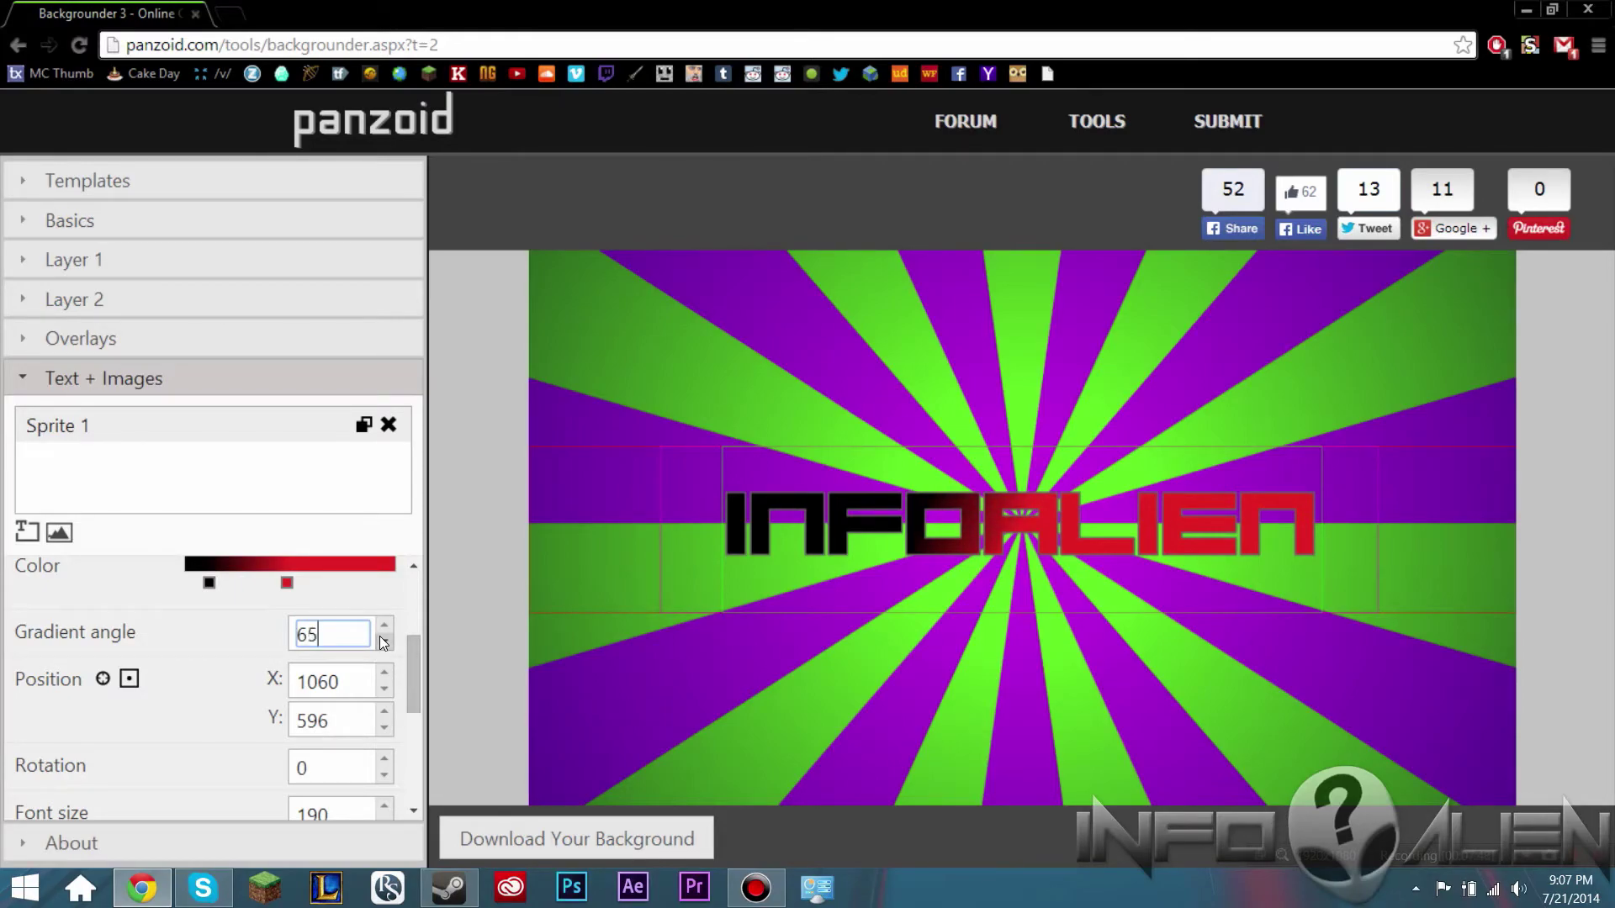
{"action": "left_click", "coordinate": [382, 641]}
Step: Reset the gradient angle to 90 and move the InfoAlien text right to X 1470, Y 598
{"action": "double_click", "coordinate": [308, 634]}
{"action": "type", "text": "90"}
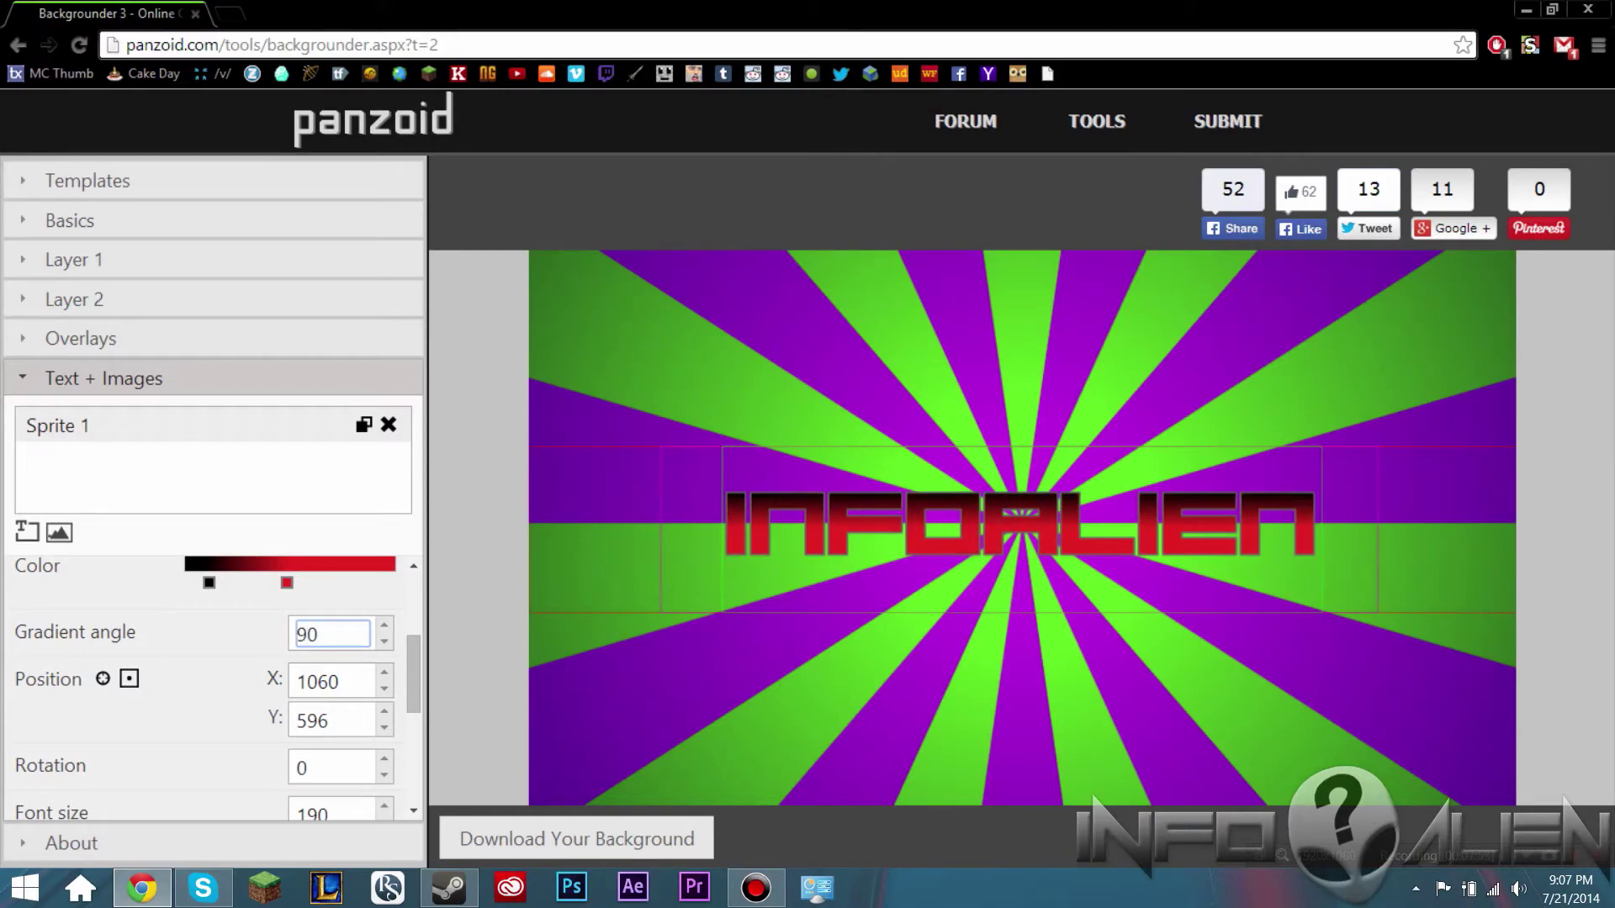
{"action": "left_click", "coordinate": [103, 679]}
{"action": "left_click", "coordinate": [1213, 529]}
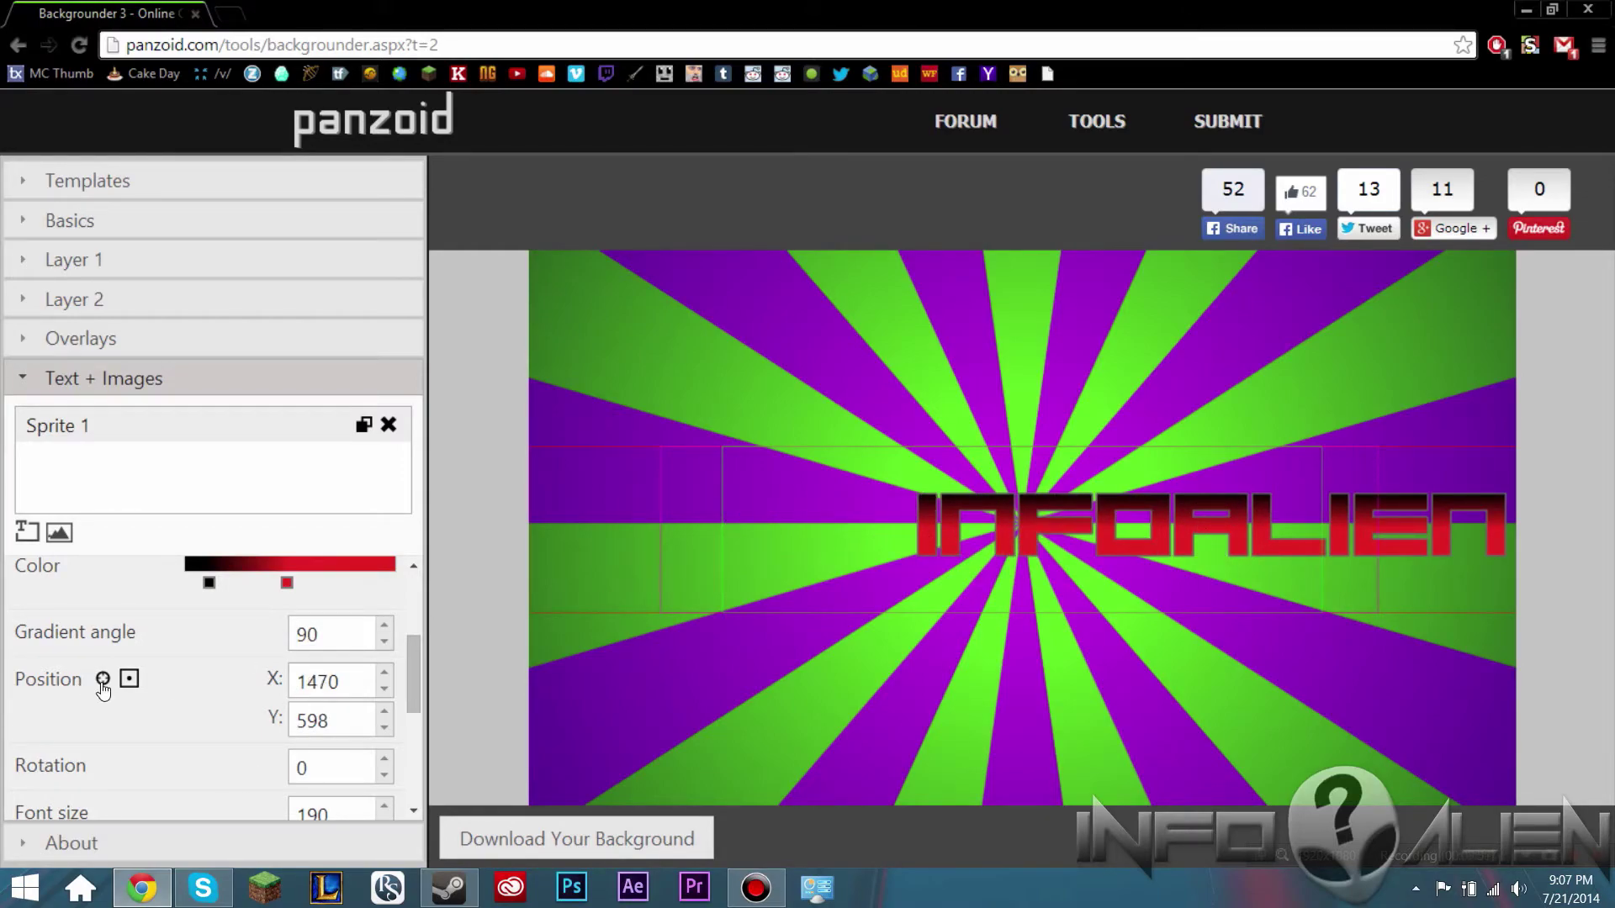
Step: Recentre the InfoAlien text over the sunburst at about X 1063, Y 583
{"action": "left_click", "coordinate": [1020, 524]}
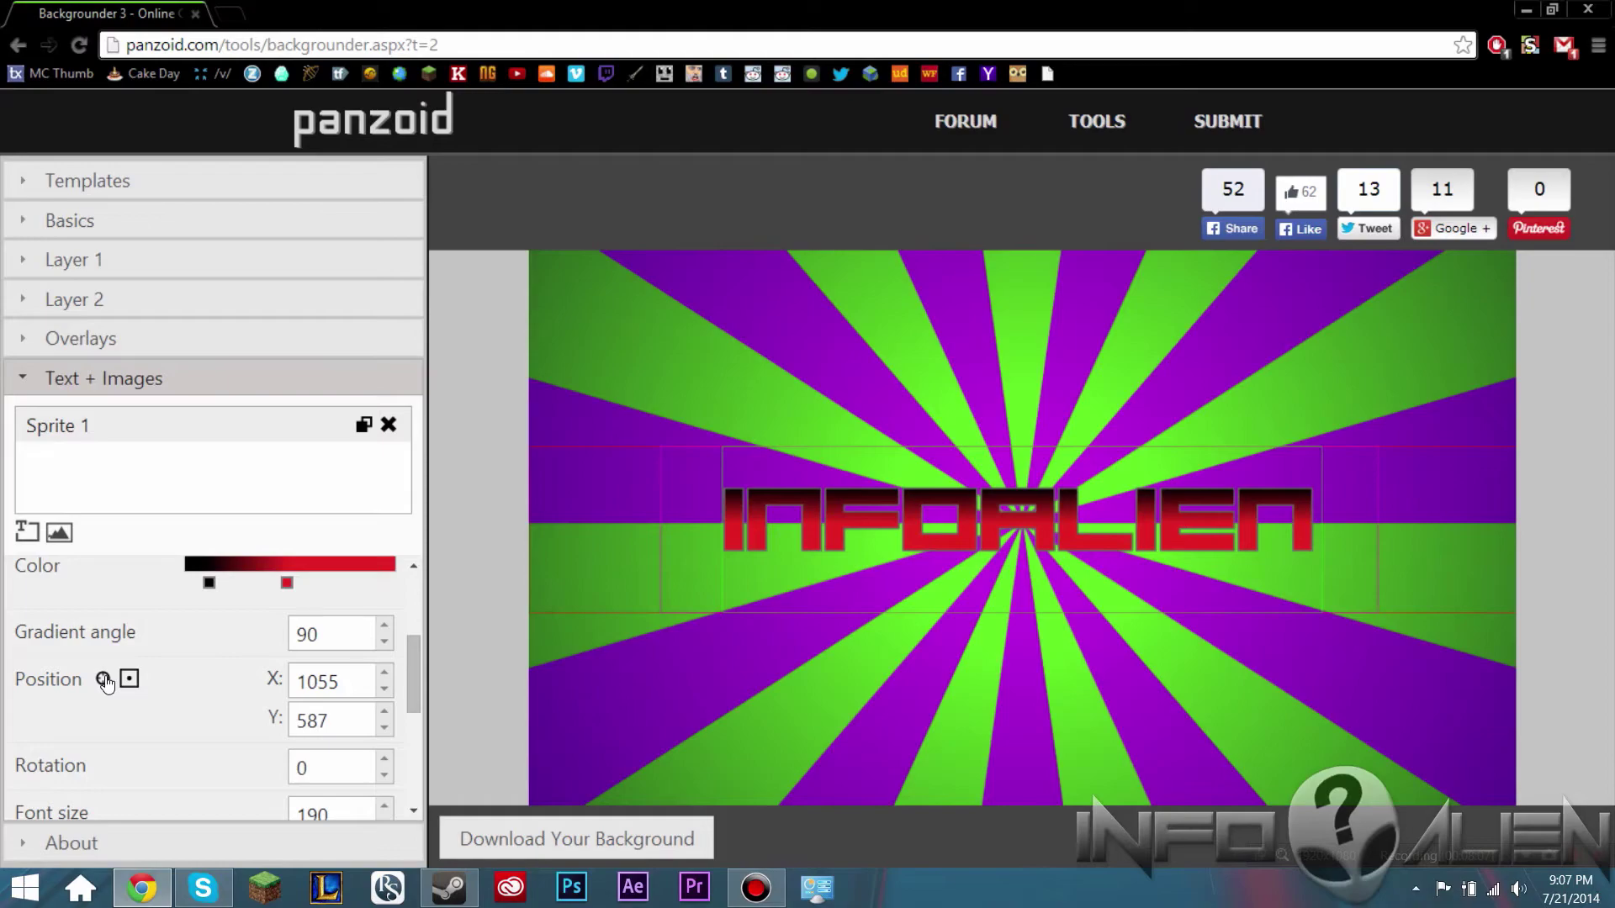
{"action": "left_click", "coordinate": [1029, 519]}
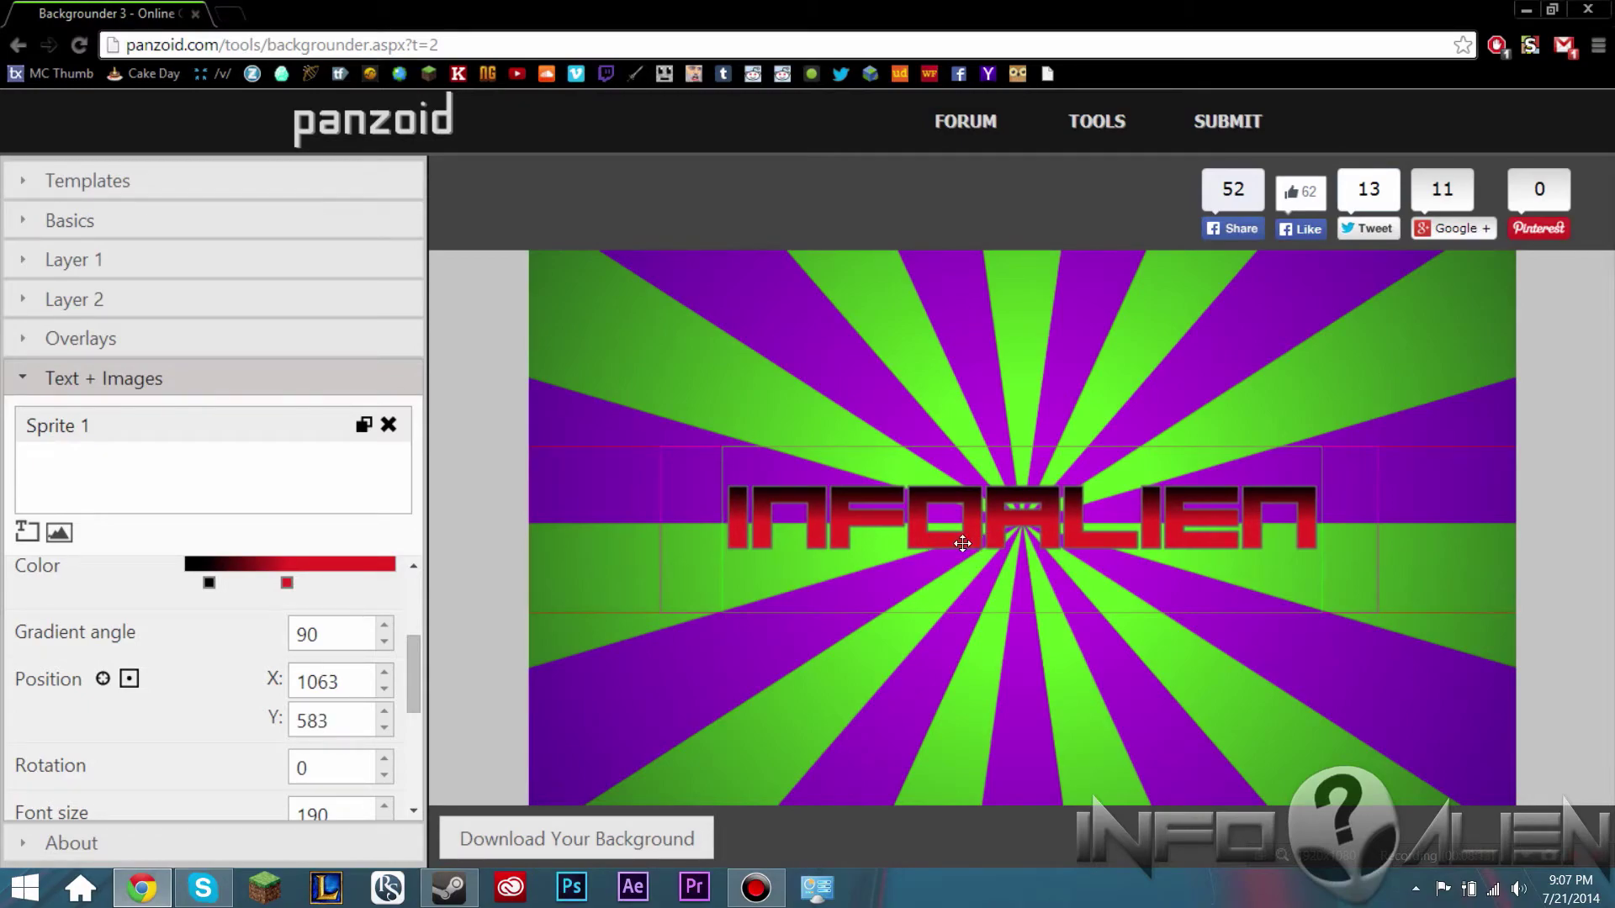
{"action": "scroll", "coordinate": [162, 702], "scroll_direction": "down", "scroll_amount": 1}
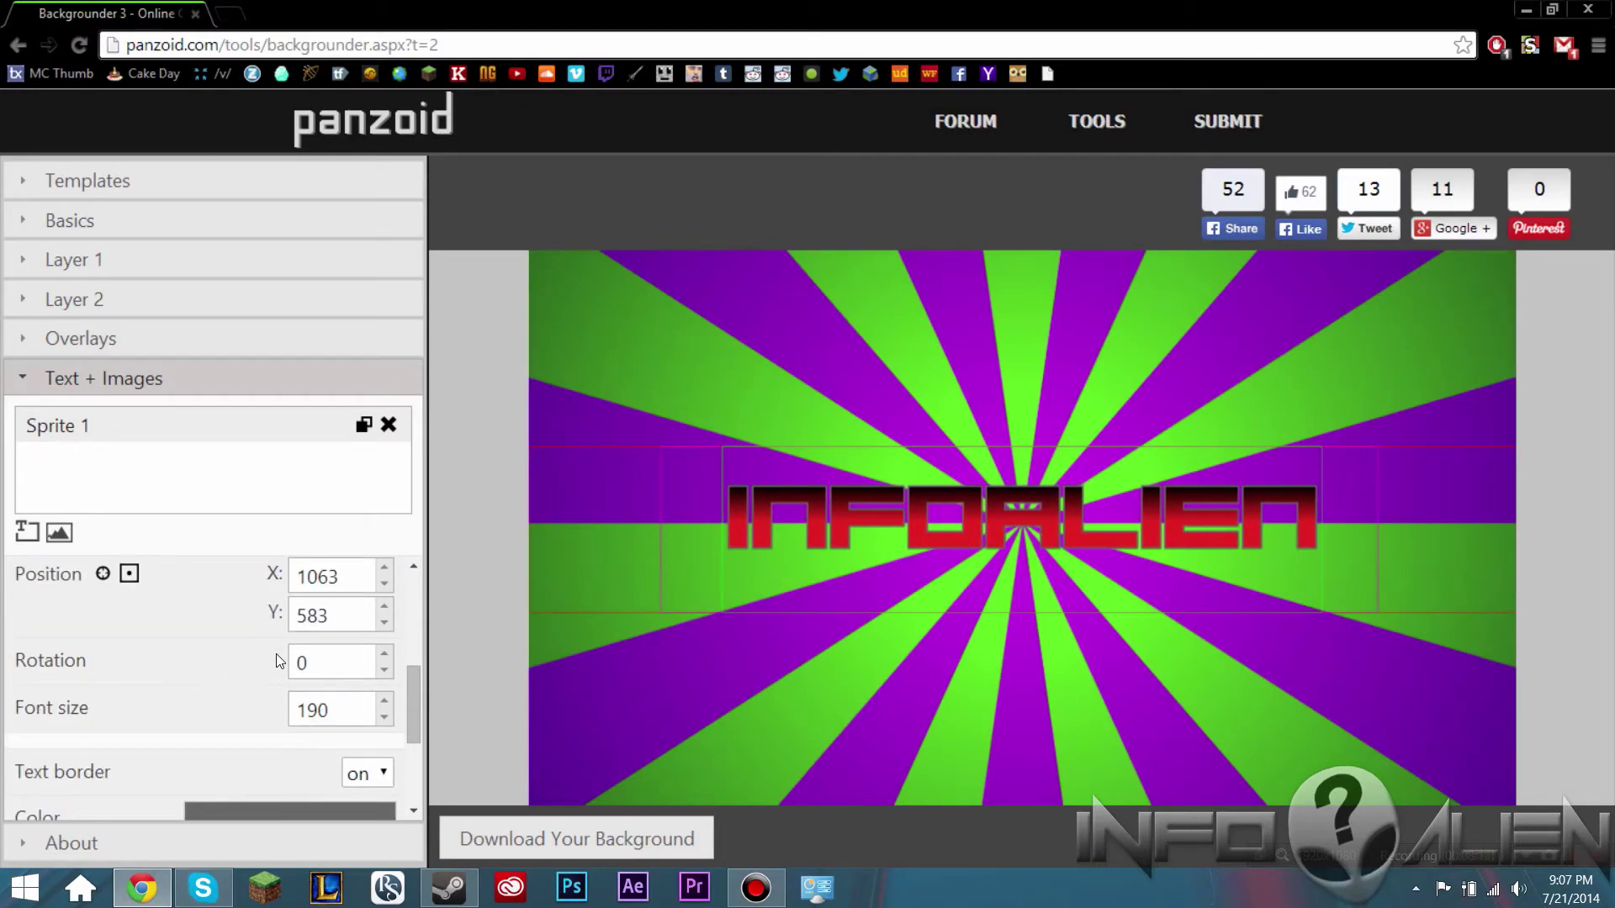
Step: Bring the INFOALIEN text rotation back to 0, keeping the font size at 190
{"action": "left_click", "coordinate": [387, 649]}
{"action": "left_click", "coordinate": [387, 649]}
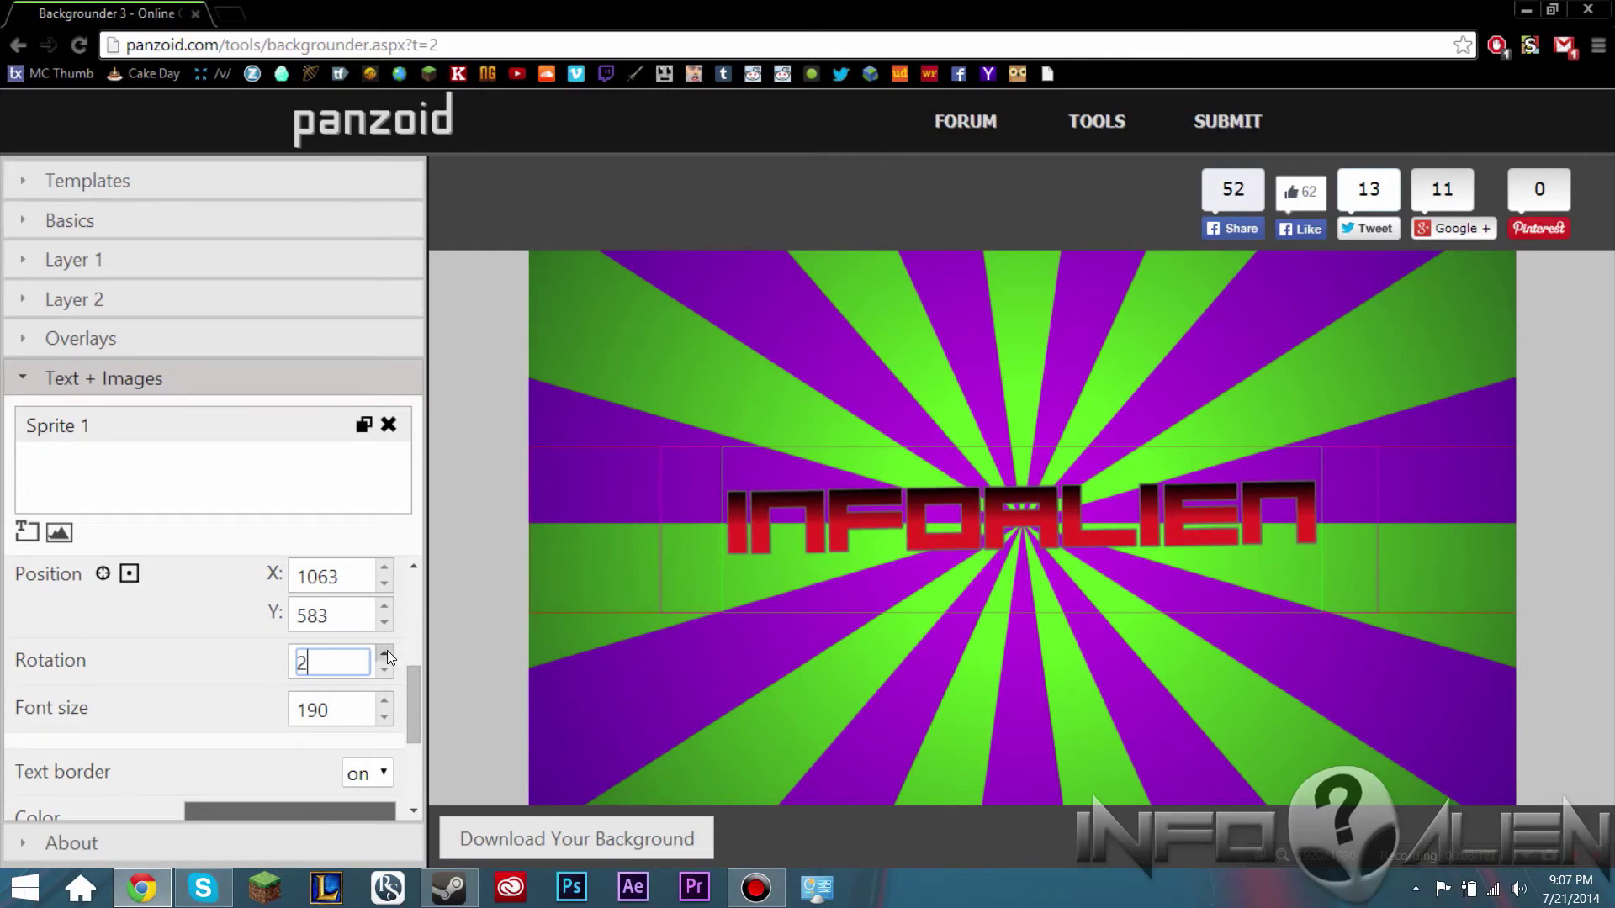
{"action": "left_click", "coordinate": [386, 649]}
{"action": "left_click", "coordinate": [387, 649]}
{"action": "left_click", "coordinate": [387, 649]}
{"action": "left_click", "coordinate": [387, 649]}
{"action": "left_click", "coordinate": [387, 649]}
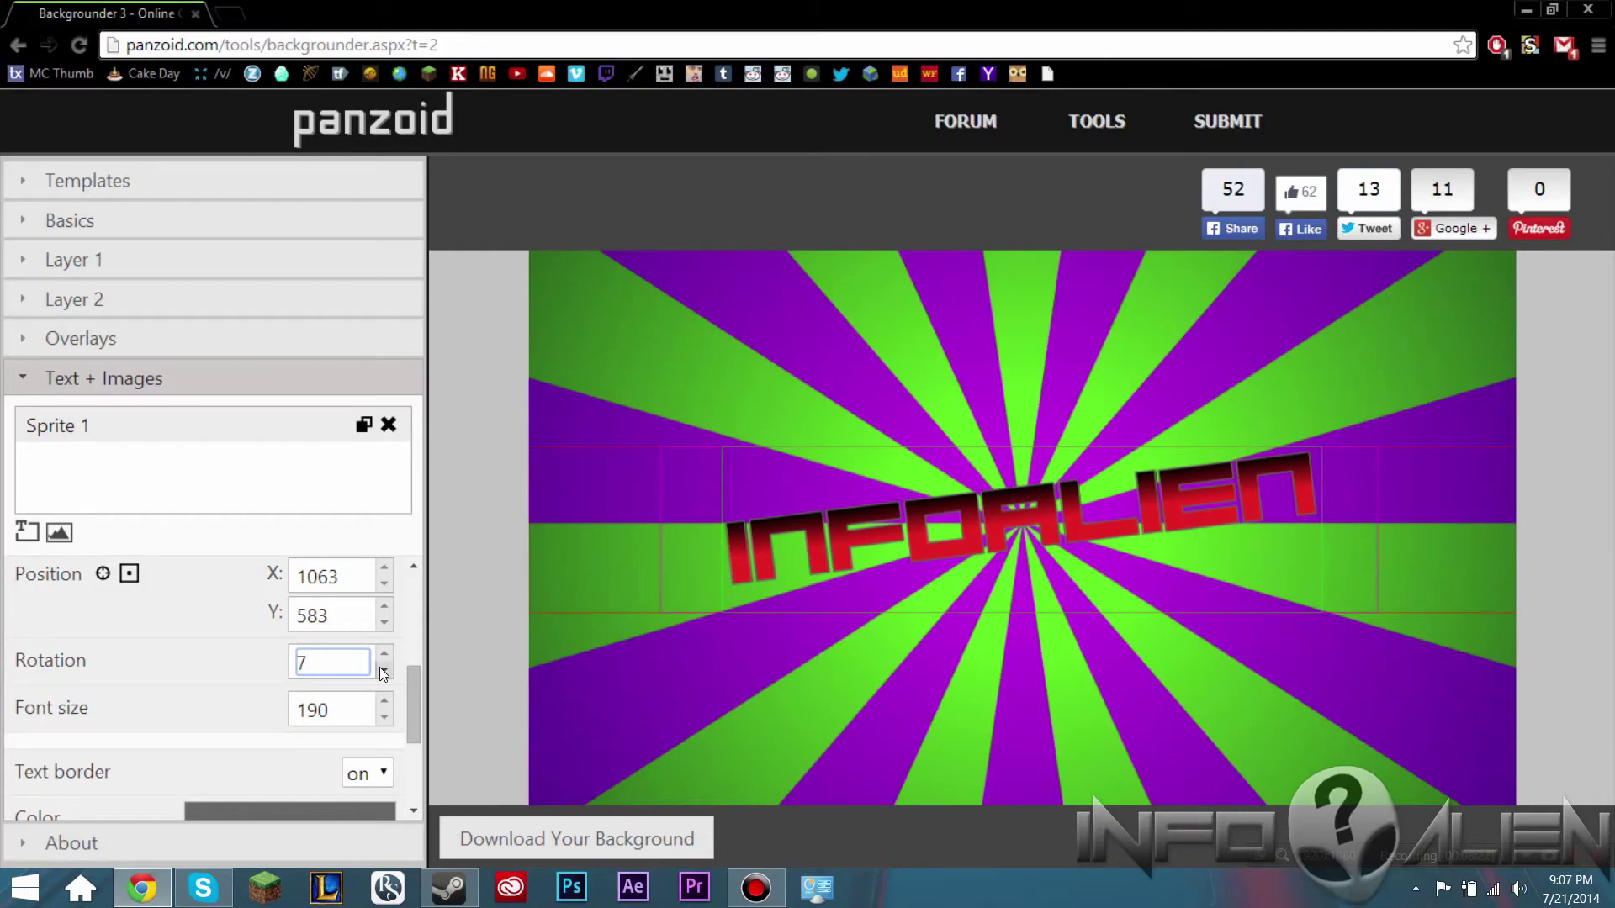
{"action": "left_click", "coordinate": [385, 672]}
{"action": "left_click", "coordinate": [385, 672]}
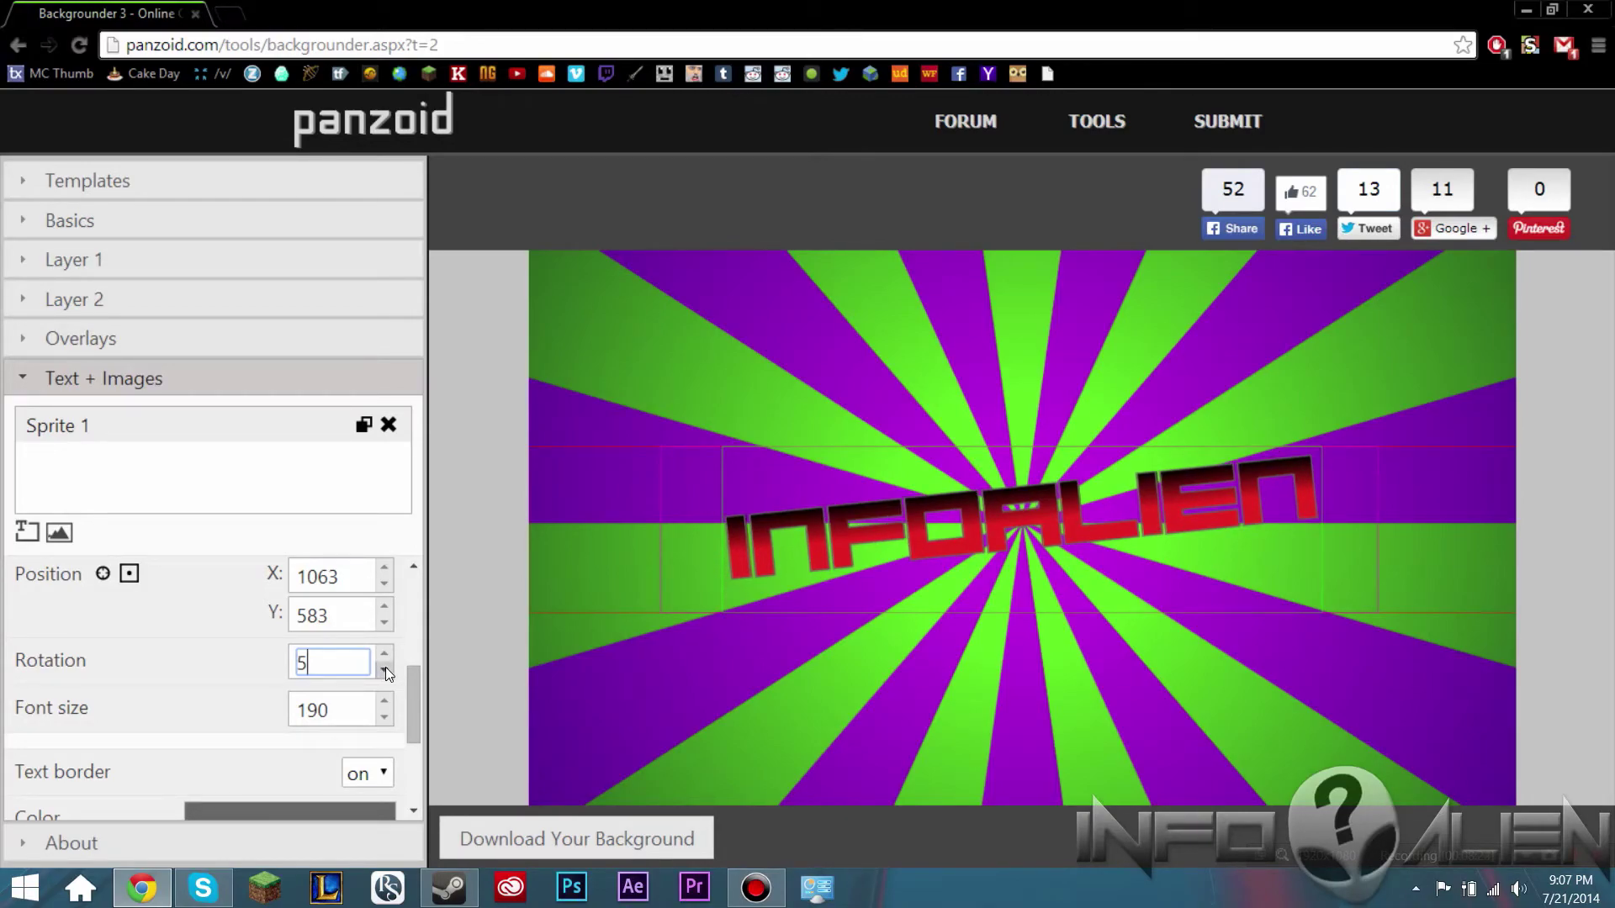
{"action": "left_click", "coordinate": [384, 672]}
{"action": "left_click", "coordinate": [385, 672]}
{"action": "left_click", "coordinate": [384, 672]}
{"action": "left_click", "coordinate": [385, 668]}
{"action": "left_click", "coordinate": [385, 667]}
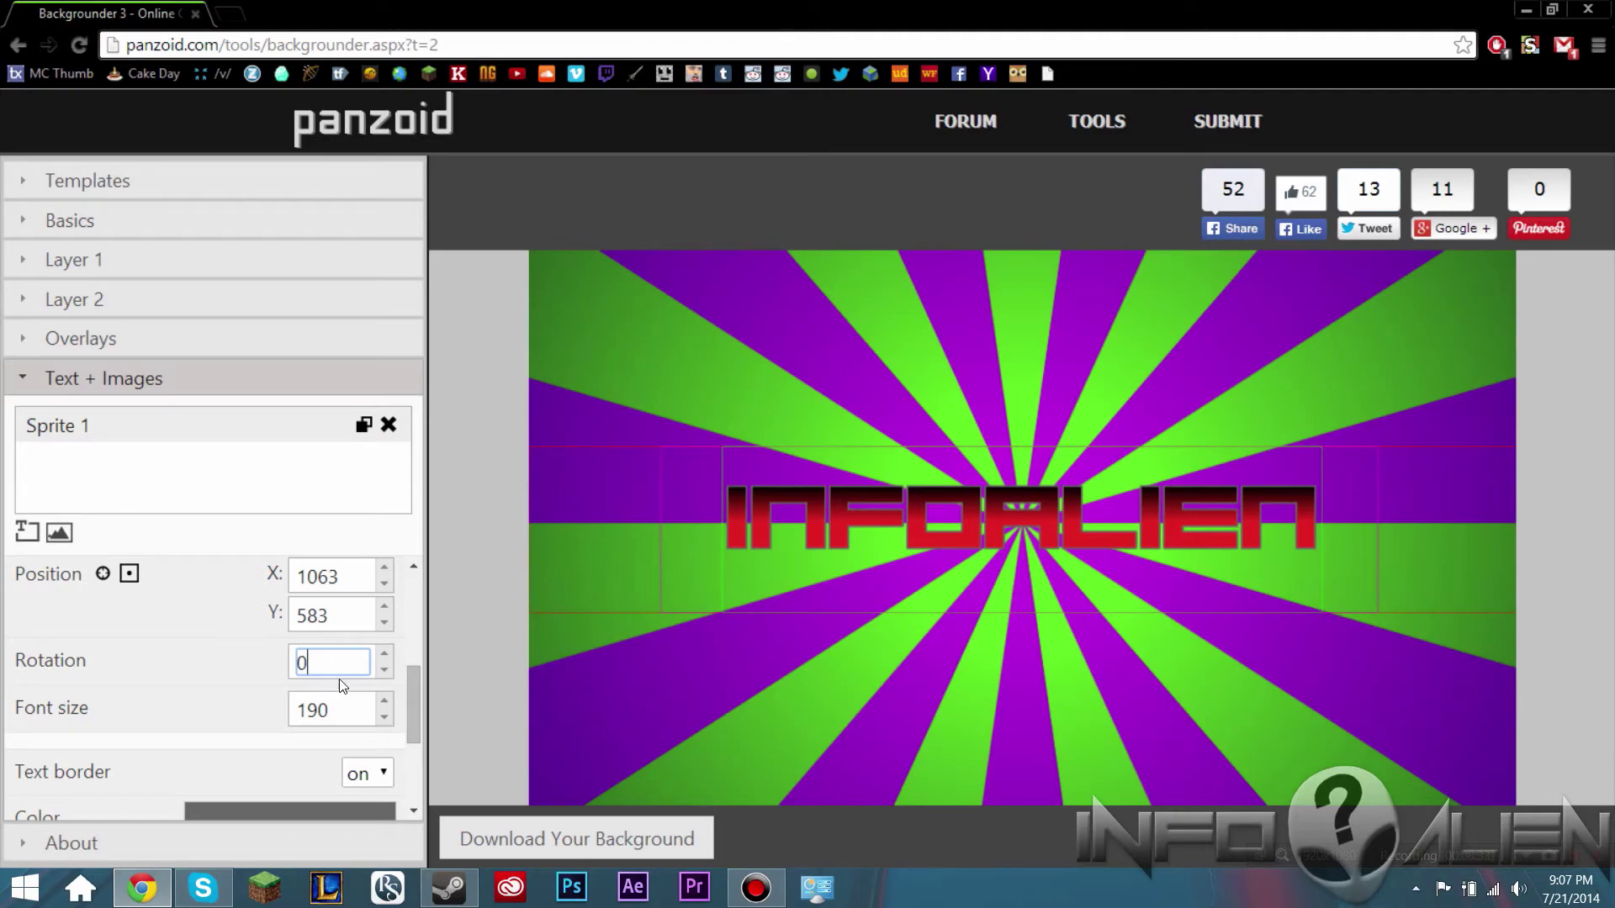
{"action": "left_click", "coordinate": [383, 701]}
{"action": "left_click", "coordinate": [385, 713]}
Step: Remove the second border colour stop and make the text border solid black (000000)
{"action": "scroll", "coordinate": [200, 663], "scroll_direction": "down", "scroll_amount": 3}
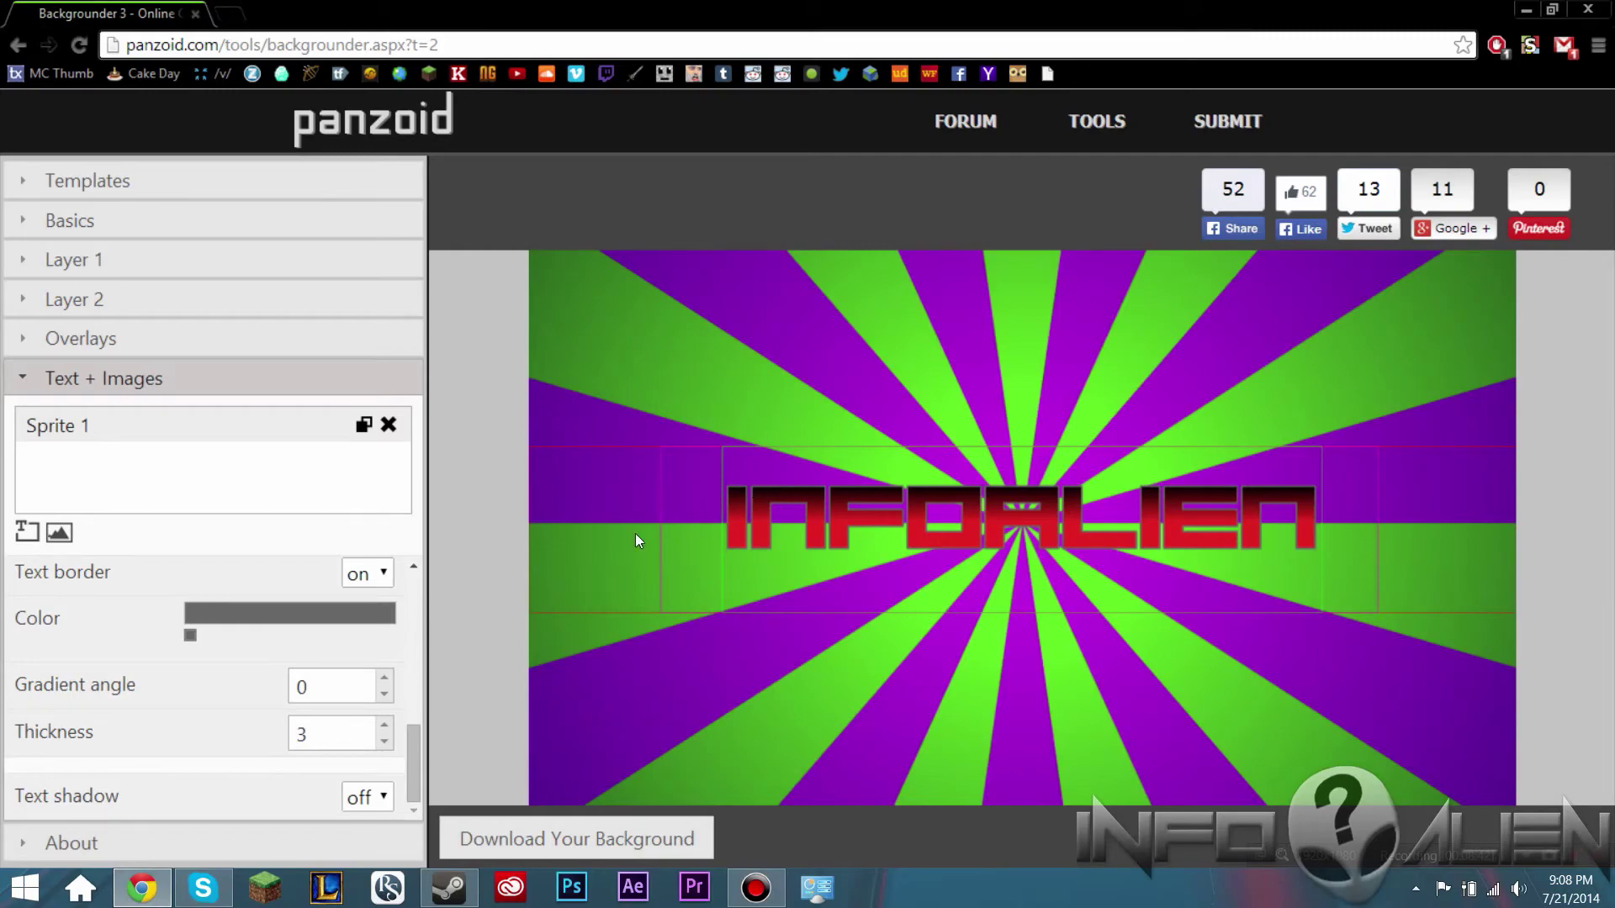
{"action": "left_click", "coordinate": [193, 636]}
{"action": "left_click", "coordinate": [328, 636]}
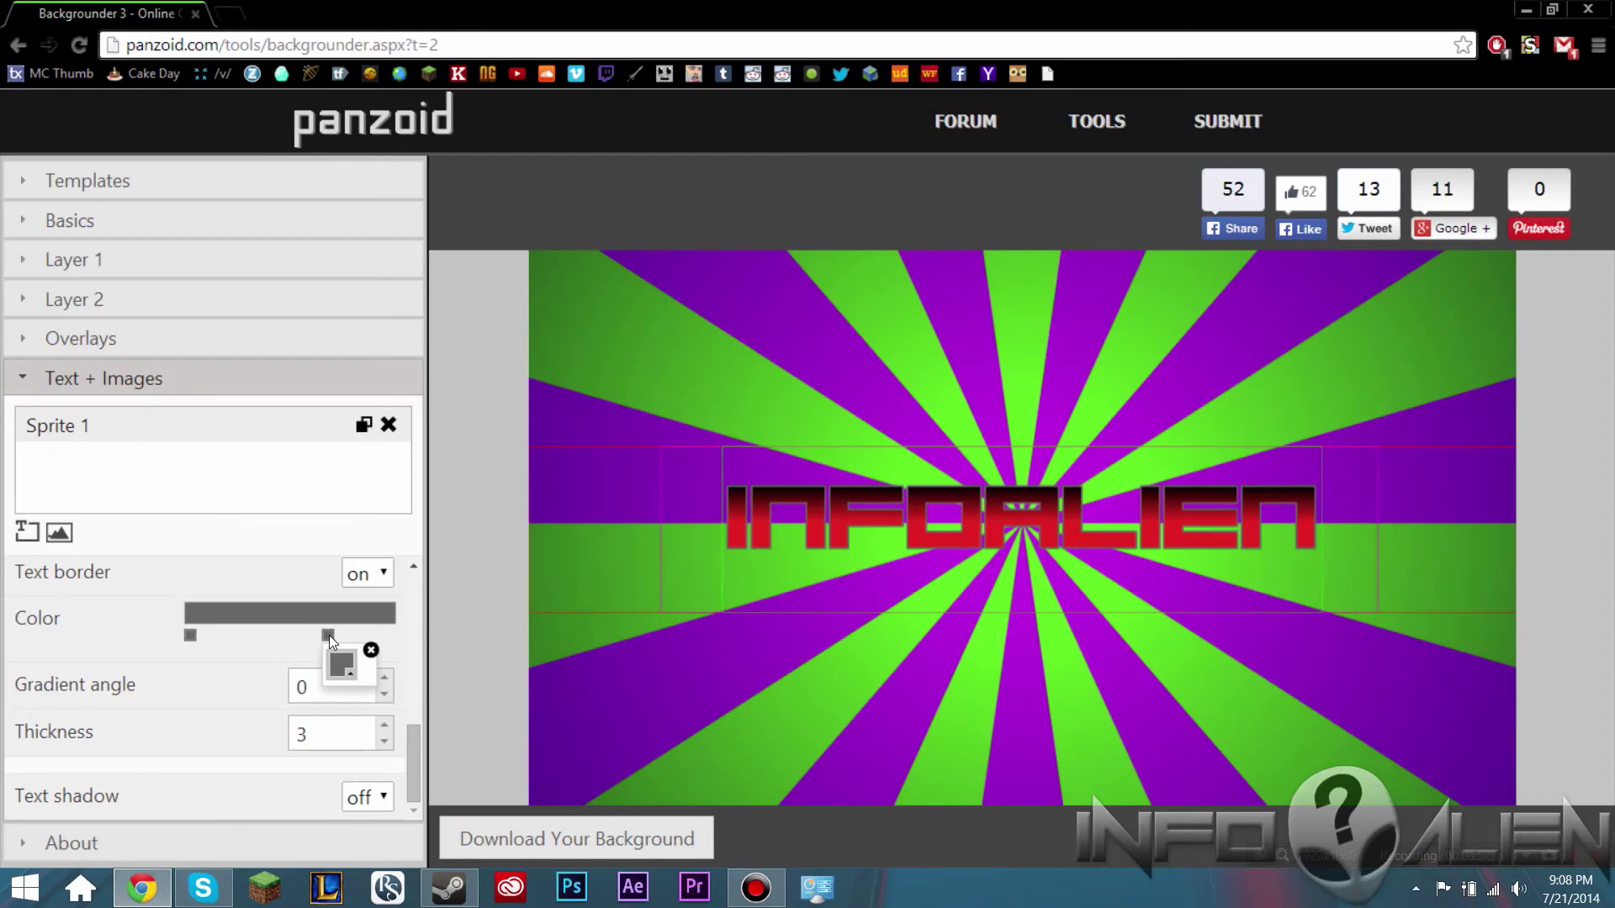
{"action": "left_click", "coordinate": [371, 650]}
{"action": "left_click", "coordinate": [189, 637]}
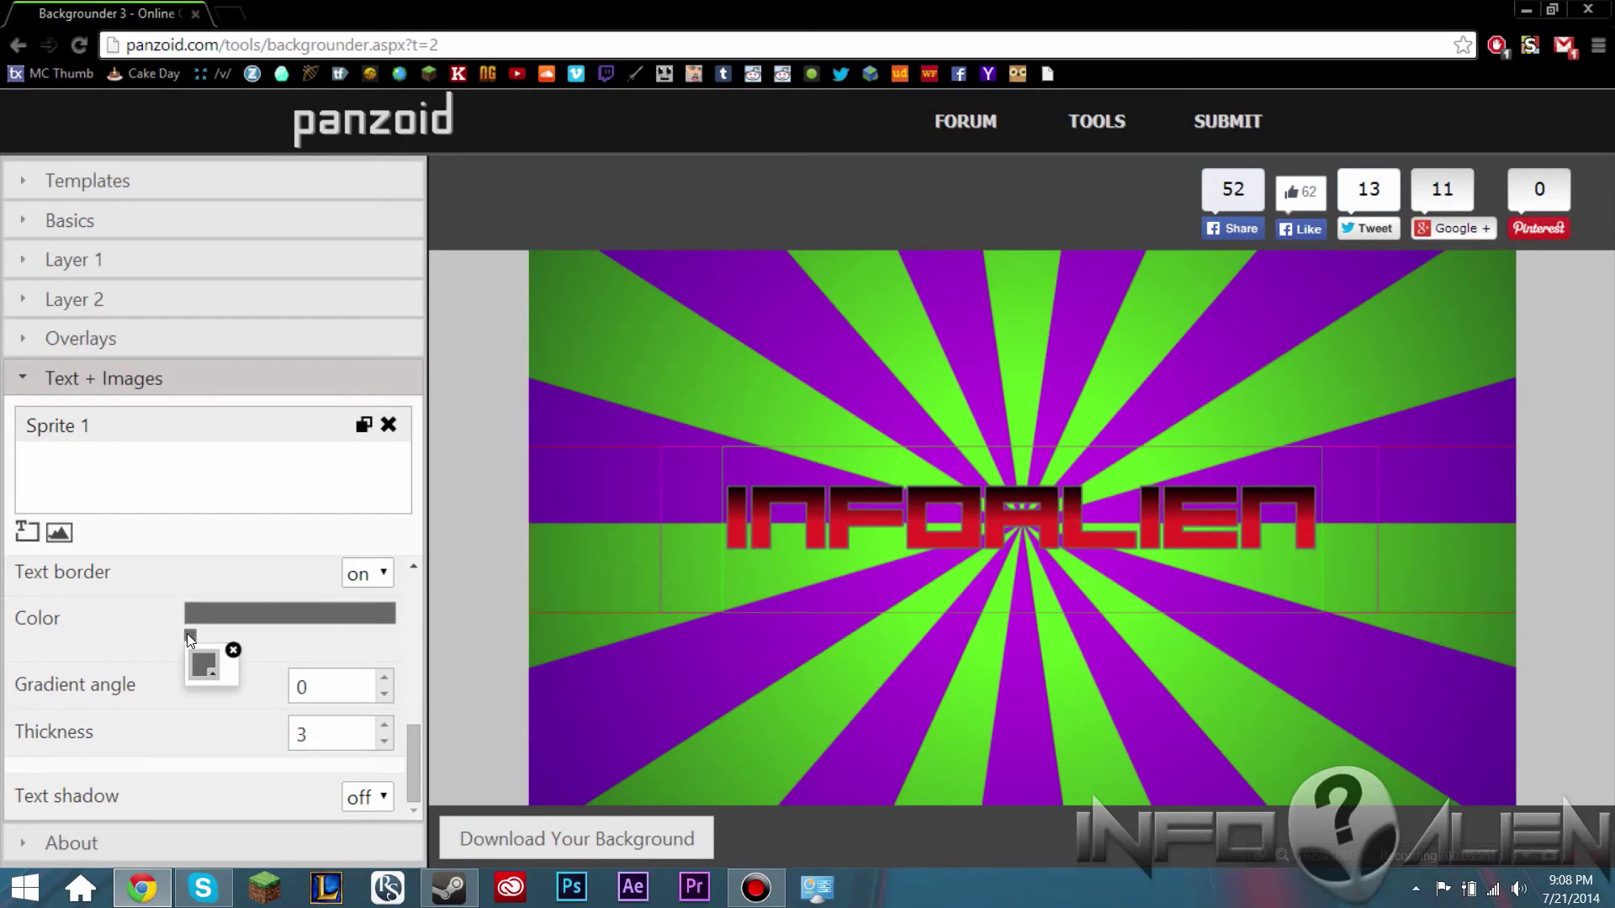
{"action": "left_click", "coordinate": [202, 665]}
{"action": "left_click_drag", "start_coordinate": [409, 454], "coordinate": [483, 468]}
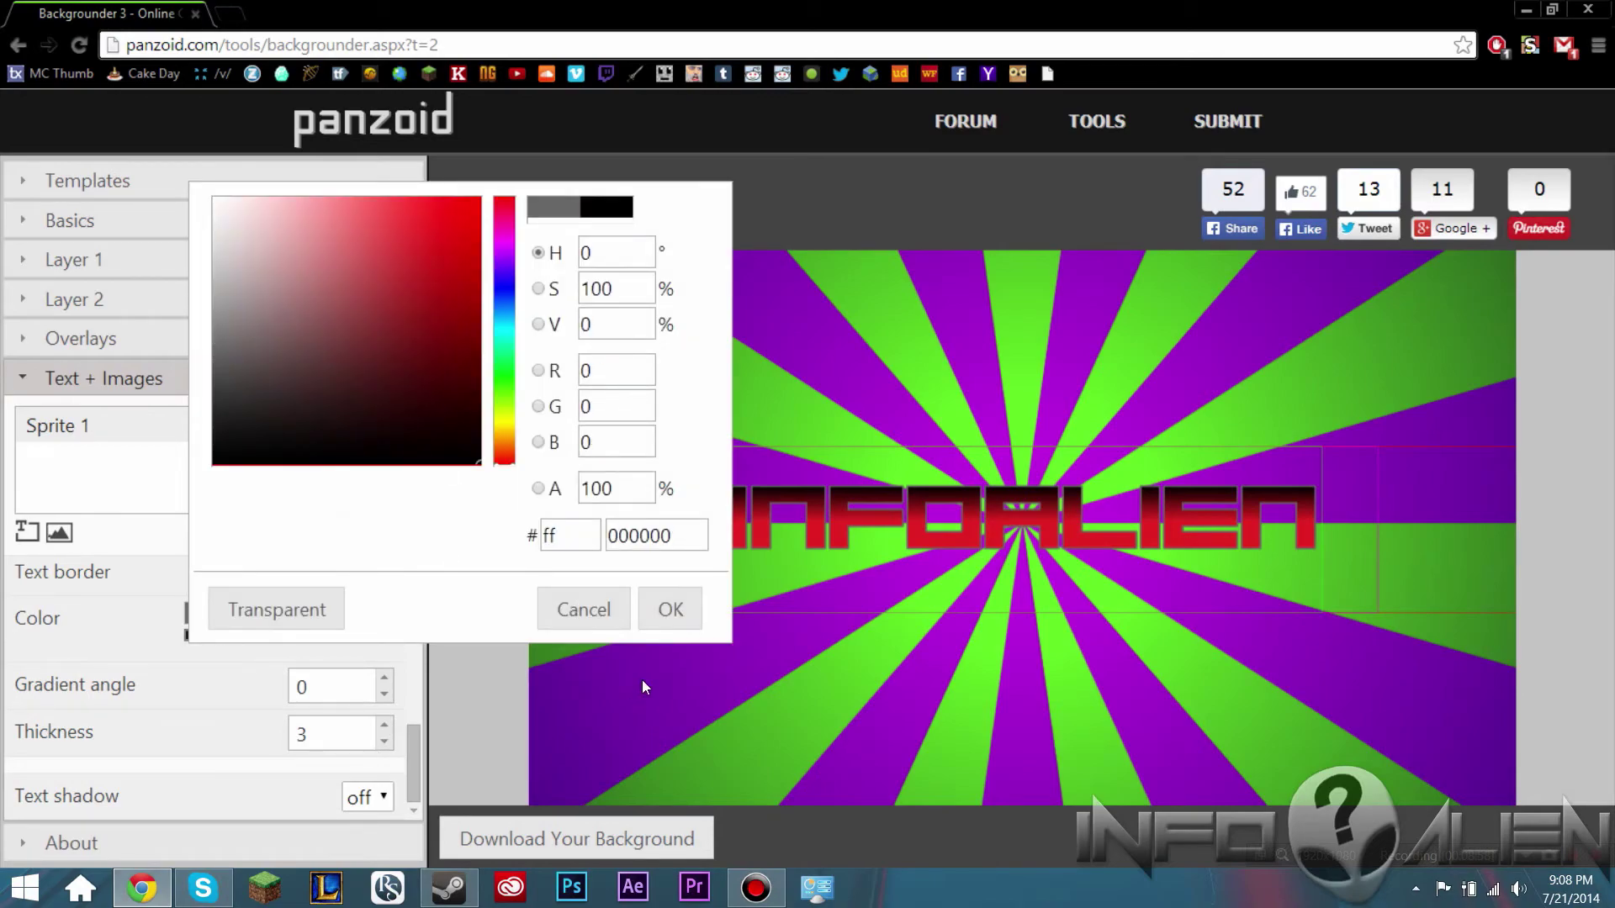
{"action": "left_click", "coordinate": [669, 610]}
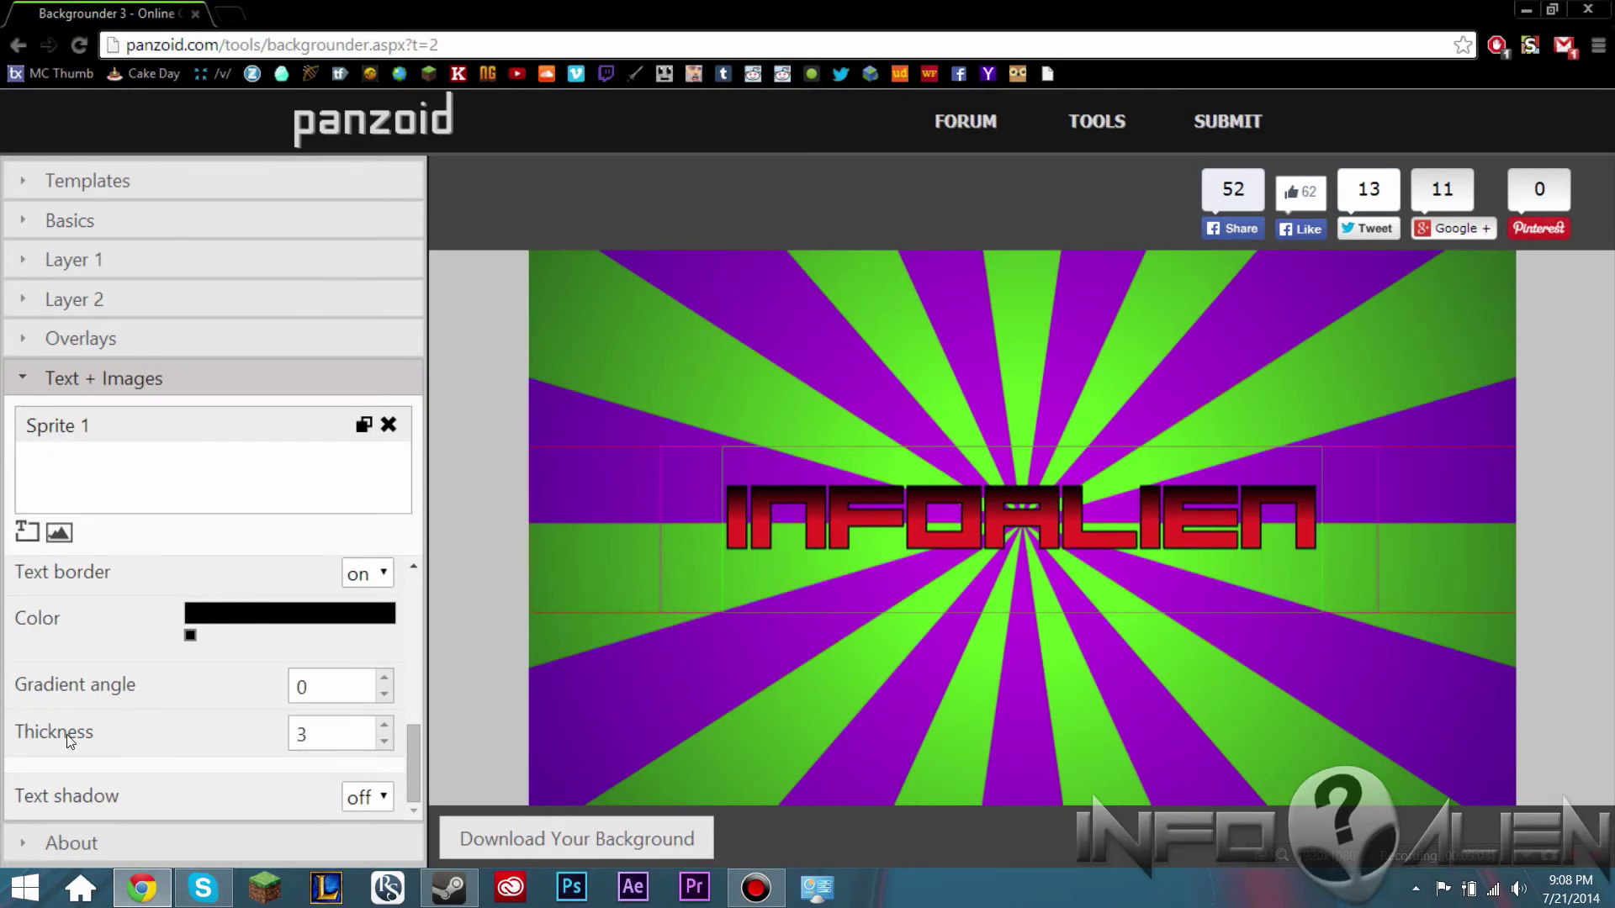
Step: Set the text border thickness to 1
{"action": "double_click", "coordinate": [383, 725]}
{"action": "left_click", "coordinate": [382, 725]}
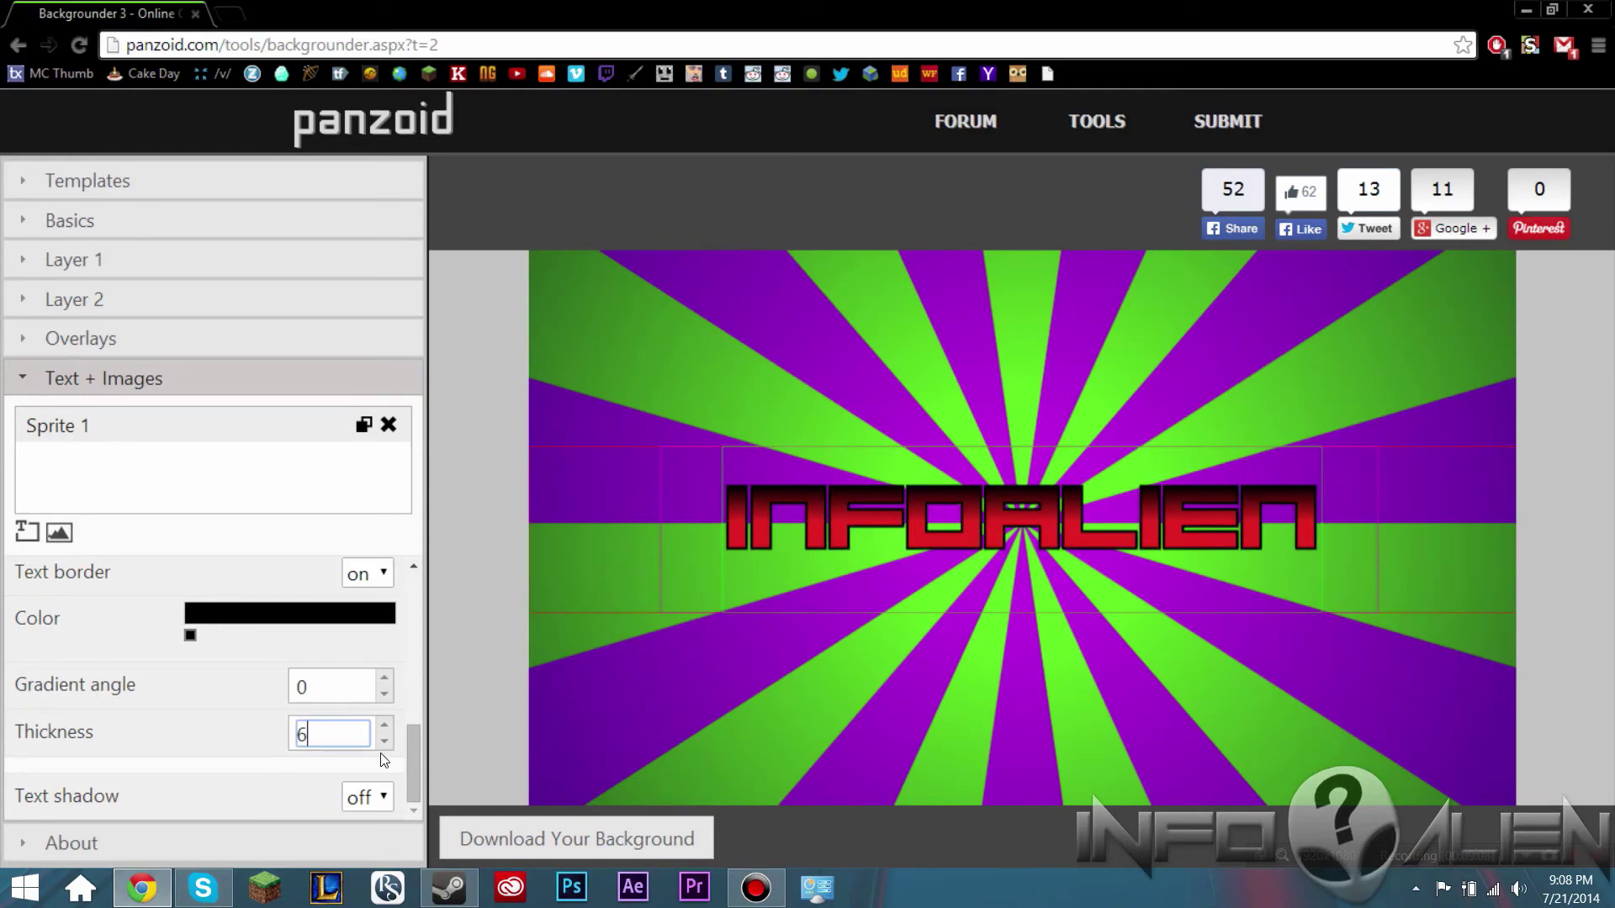
{"action": "double_click", "coordinate": [381, 740]}
{"action": "triple_click", "coordinate": [381, 740]}
{"action": "left_click", "coordinate": [184, 708]}
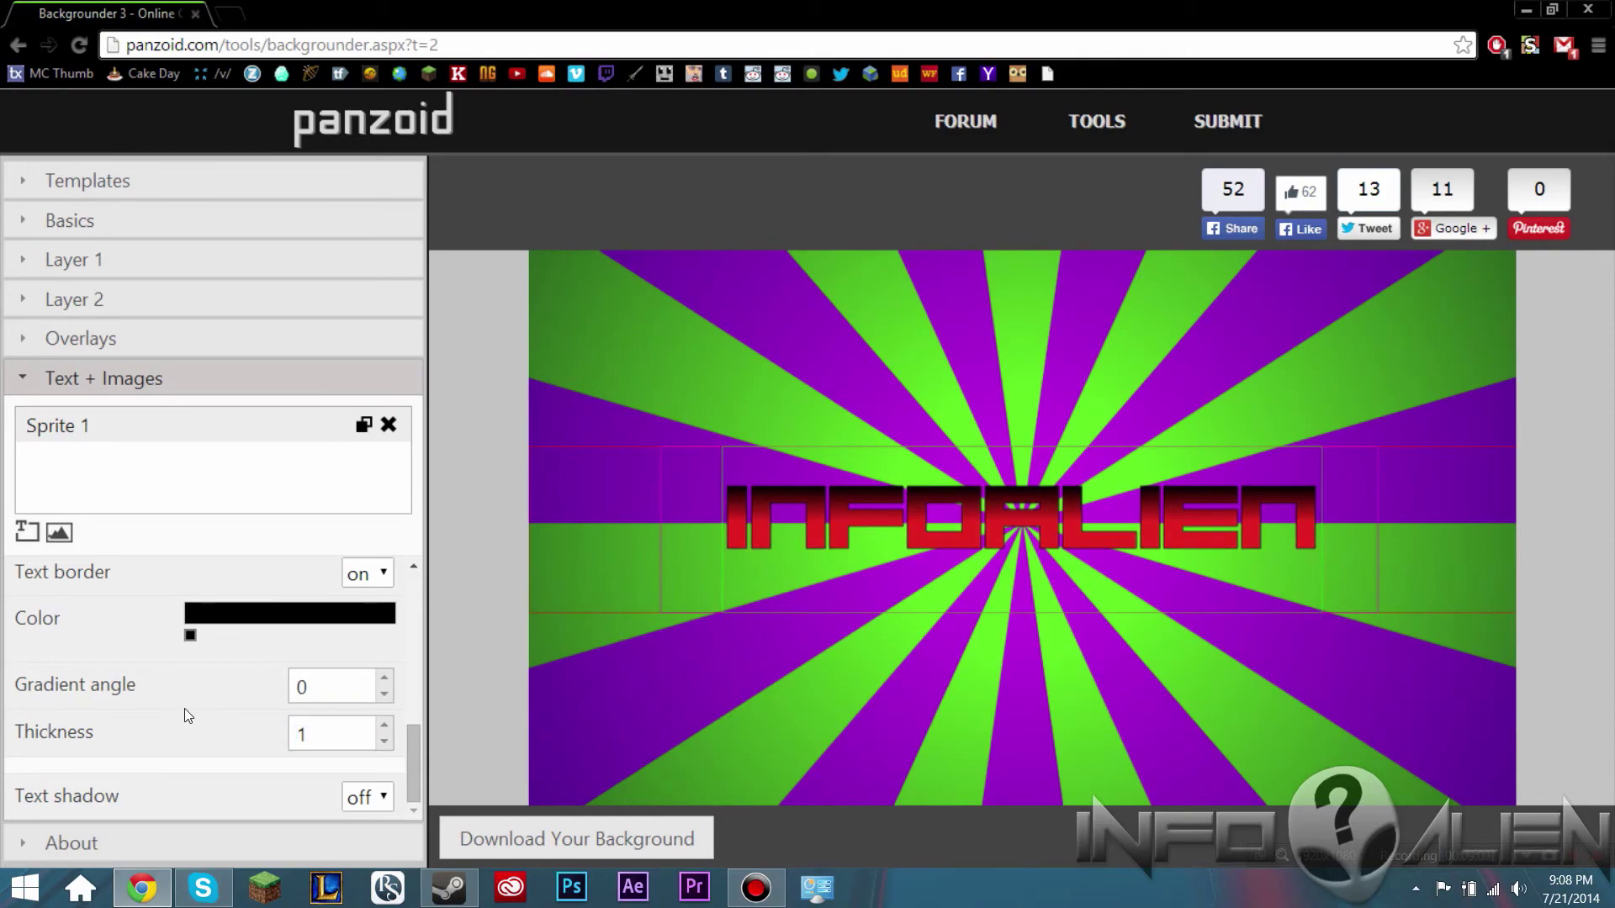
Step: Turn the text shadow on for the INFOALIEN title
{"action": "left_click", "coordinate": [362, 803]}
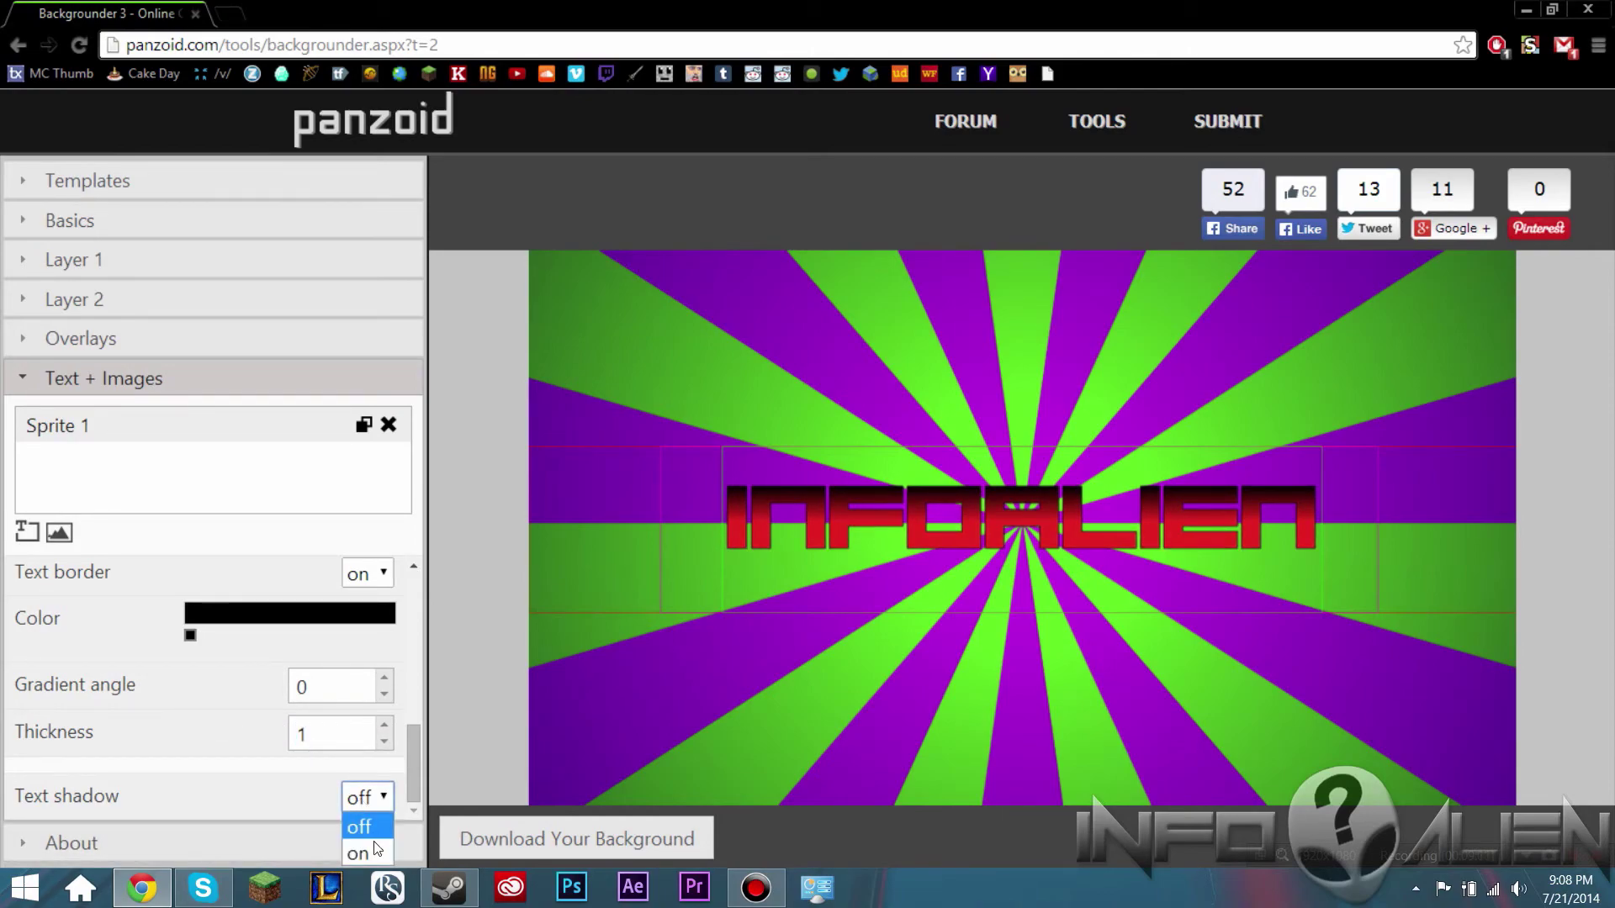
{"action": "left_click", "coordinate": [357, 850]}
{"action": "scroll", "coordinate": [222, 742], "scroll_direction": "down", "scroll_amount": 3}
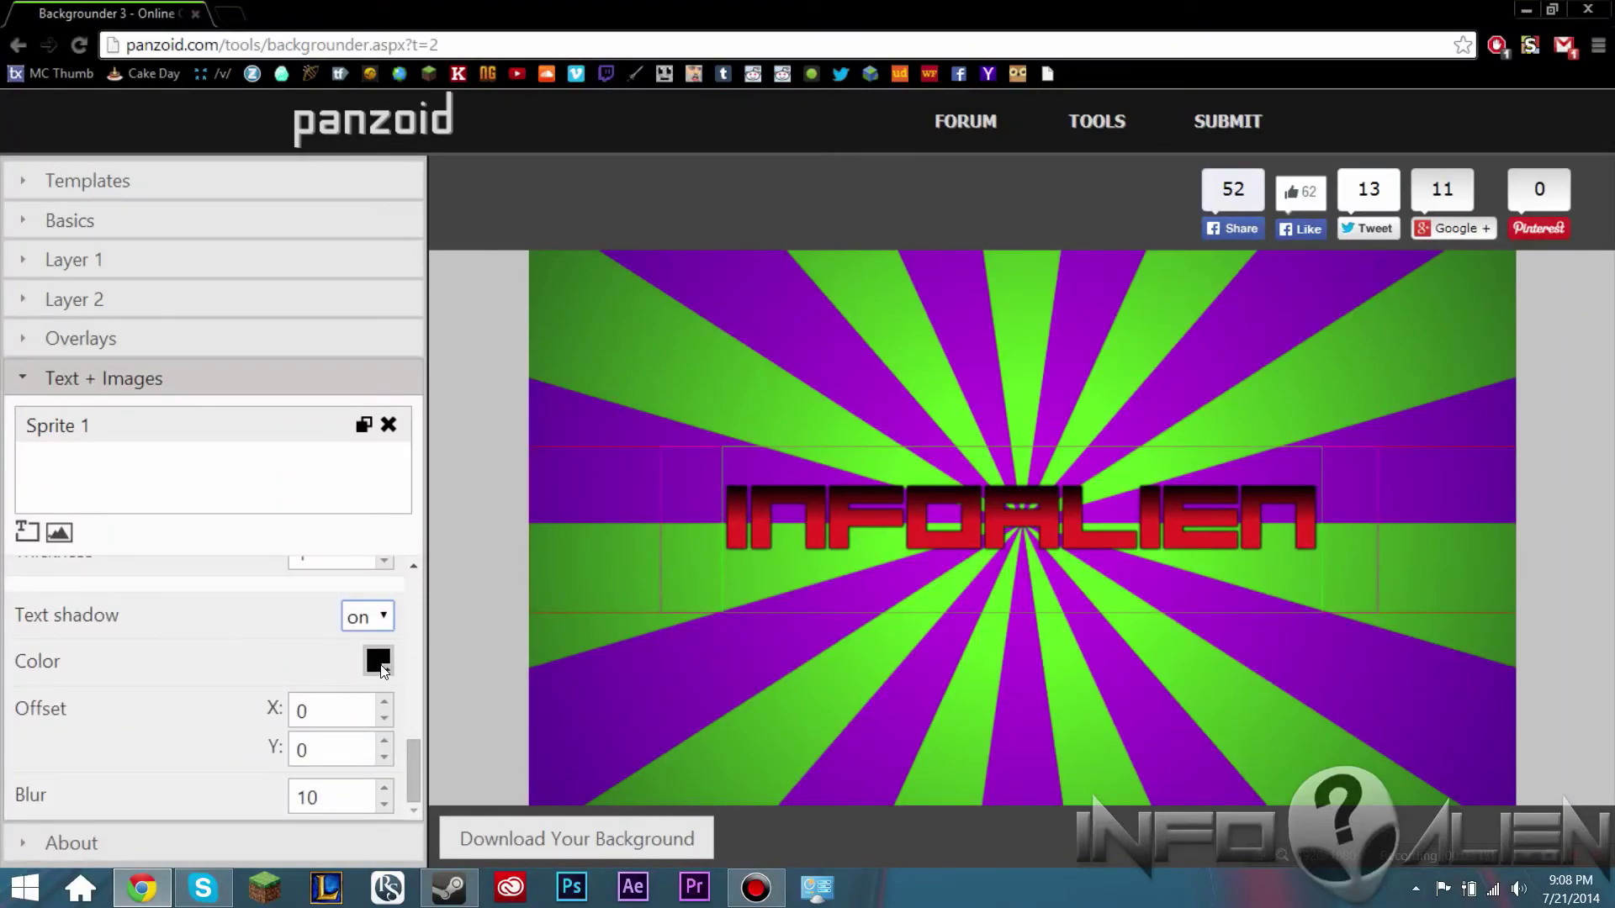
Step: Raise the black shadow's blur to 77
{"action": "left_click", "coordinate": [384, 788]}
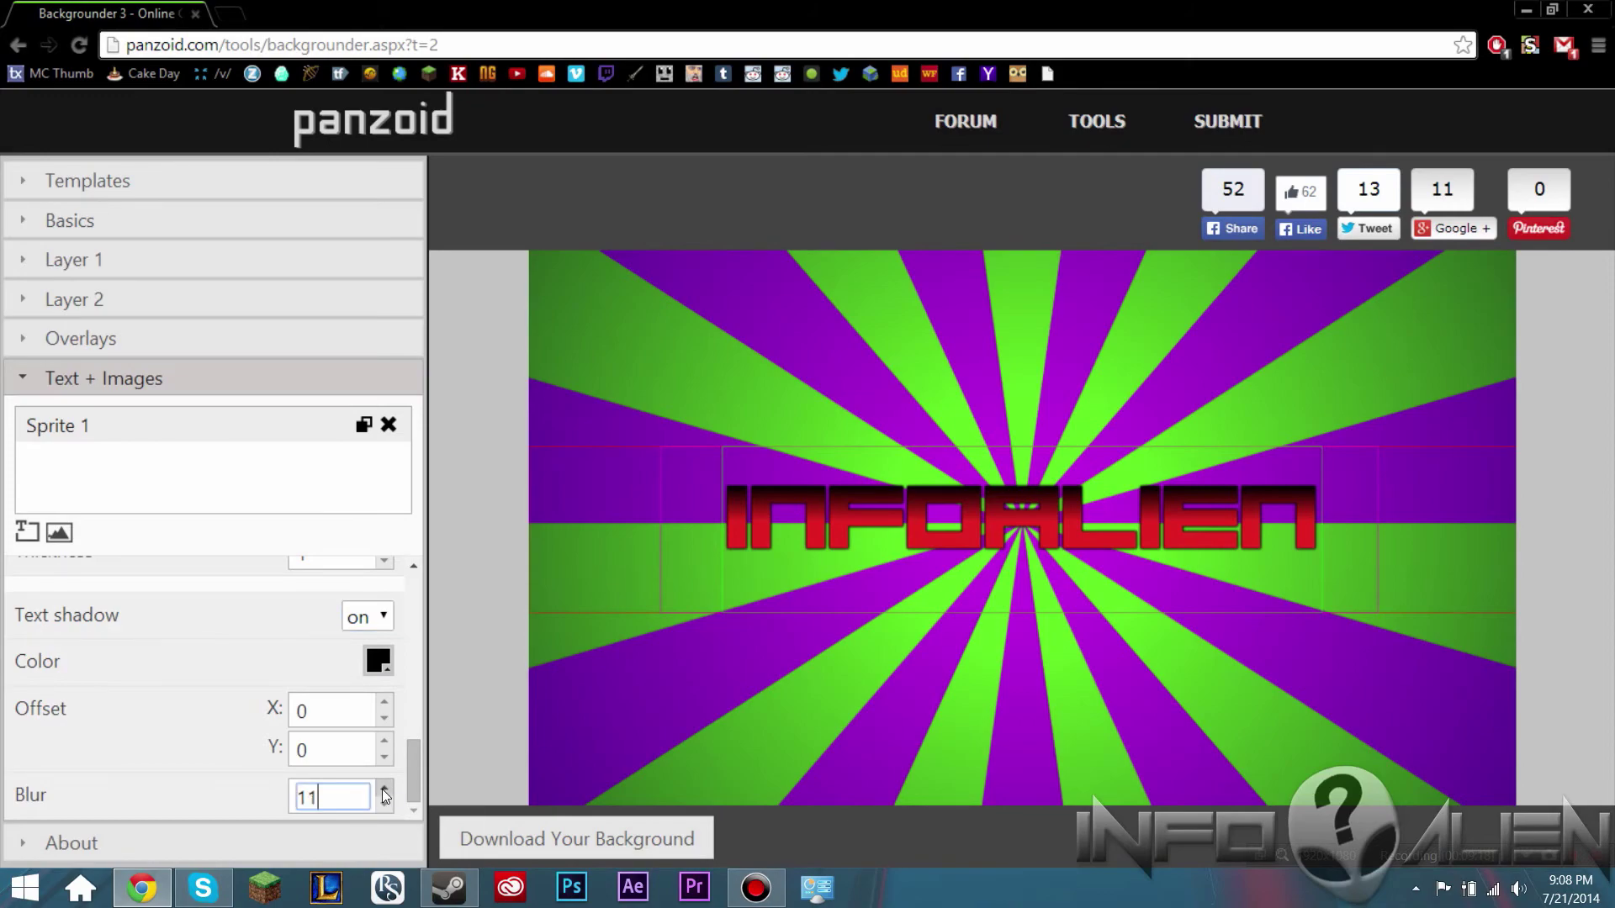
{"action": "left_click", "coordinate": [384, 788]}
{"action": "left_click", "coordinate": [385, 788]}
{"action": "left_click", "coordinate": [385, 788]}
{"action": "left_click", "coordinate": [384, 788]}
{"action": "left_click", "coordinate": [384, 788]}
{"action": "left_click", "coordinate": [384, 788]}
{"action": "left_click", "coordinate": [384, 788]}
{"action": "left_click", "coordinate": [384, 788]}
{"action": "left_click", "coordinate": [385, 788]}
{"action": "left_click", "coordinate": [384, 788]}
{"action": "left_click", "coordinate": [384, 788]}
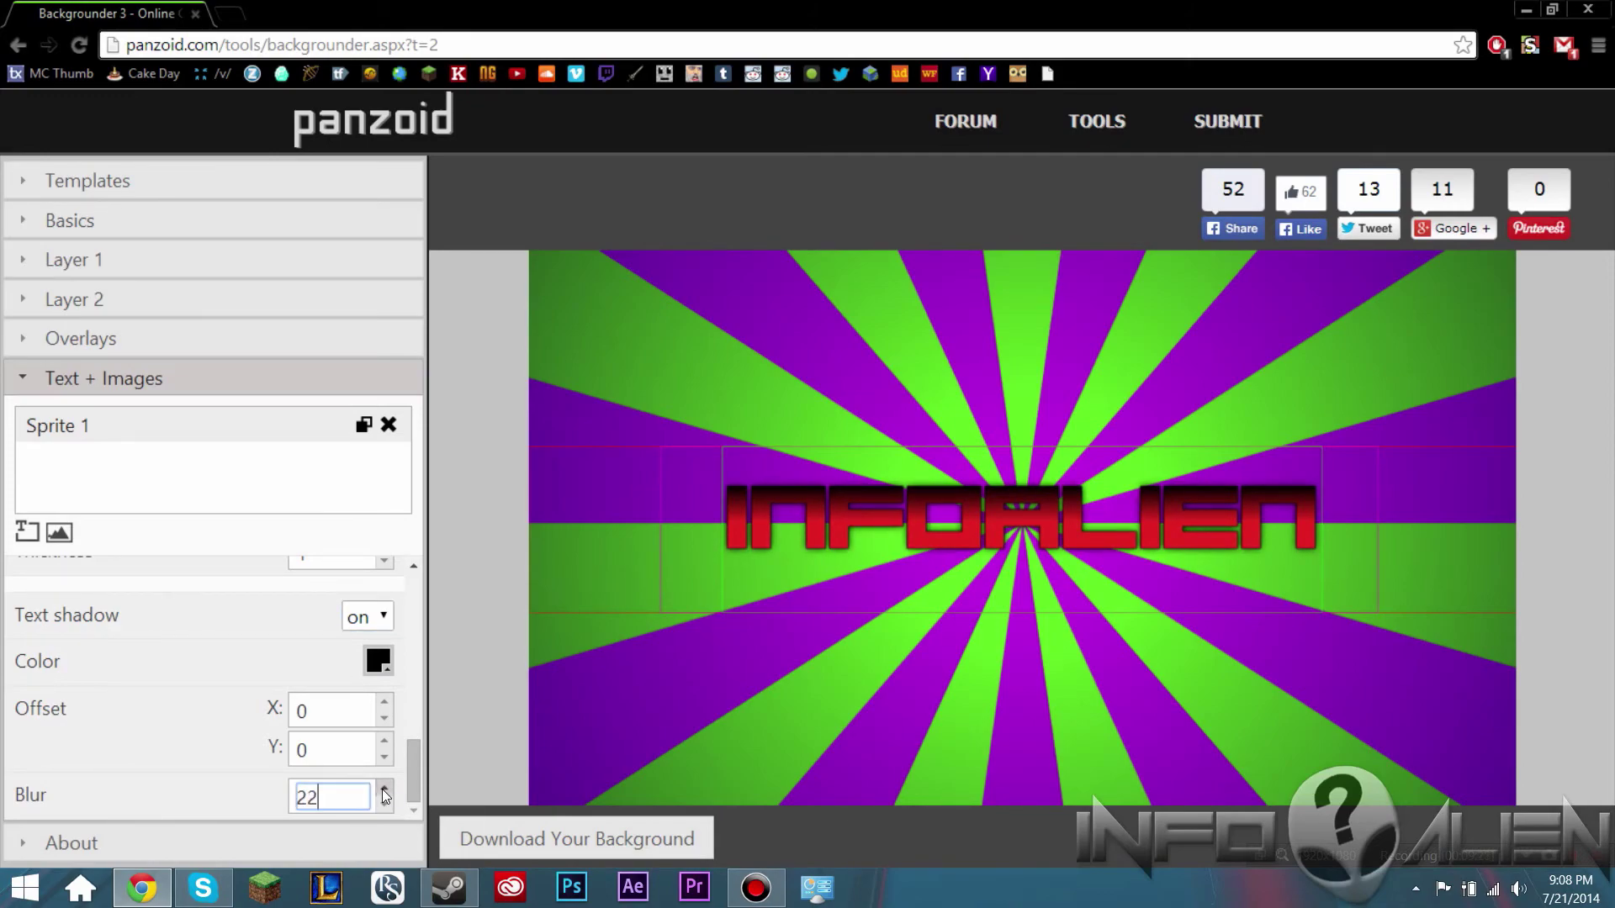
{"action": "left_click_drag", "start_coordinate": [385, 788], "coordinate": [384, 788]}
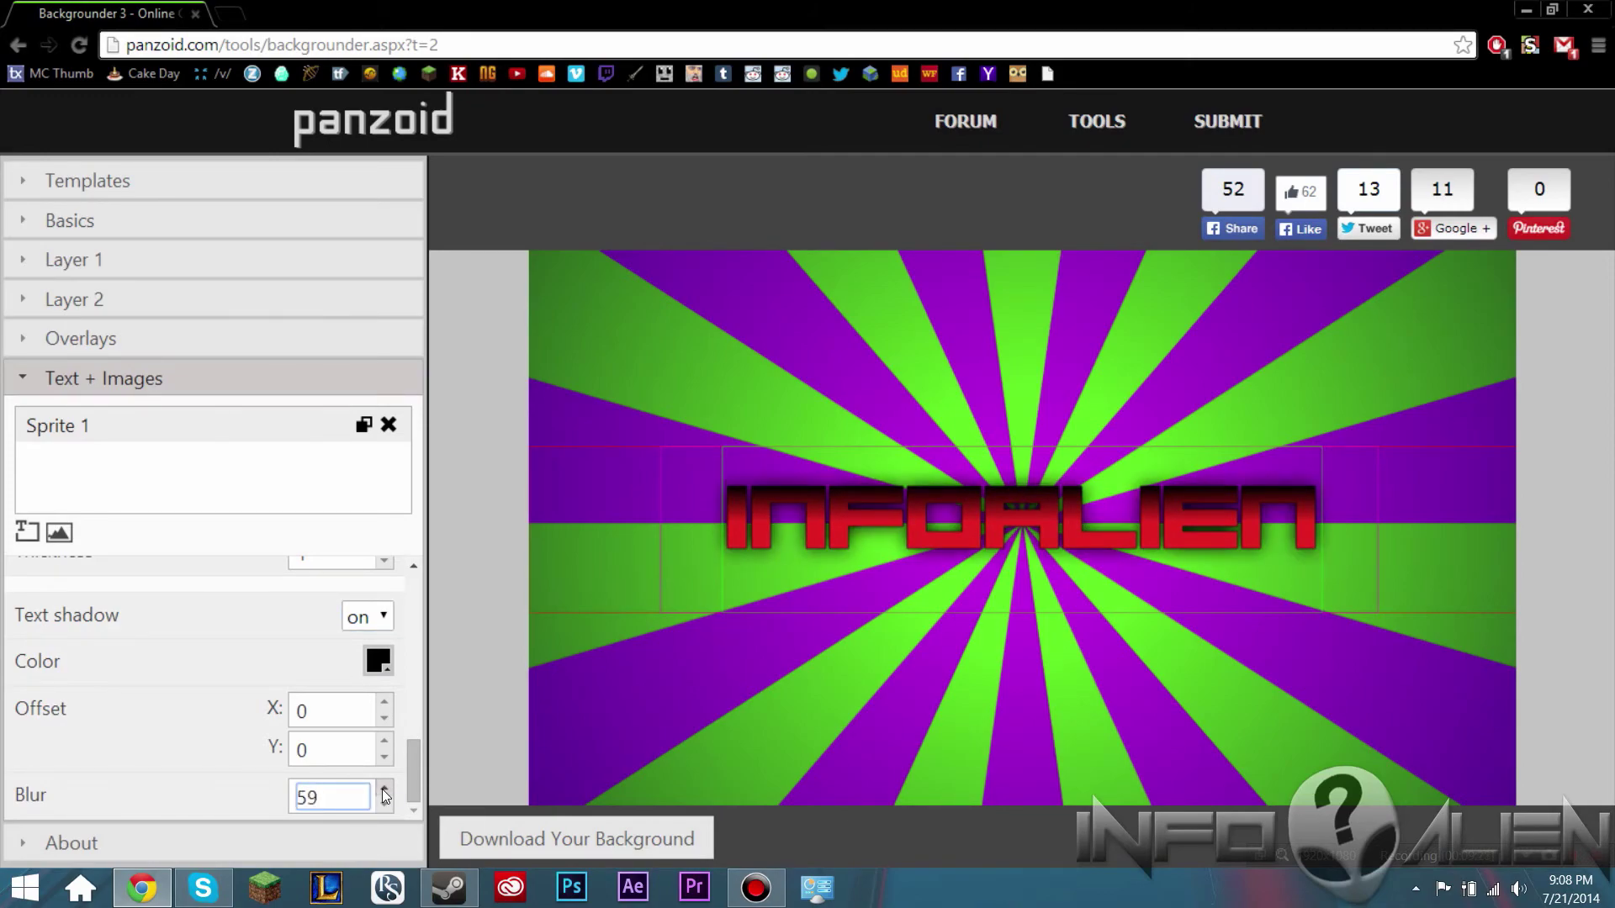
{"action": "left_click", "coordinate": [383, 791]}
{"action": "left_click", "coordinate": [384, 791]}
{"action": "left_click", "coordinate": [384, 790]}
{"action": "left_click_drag", "start_coordinate": [384, 791], "coordinate": [385, 790]}
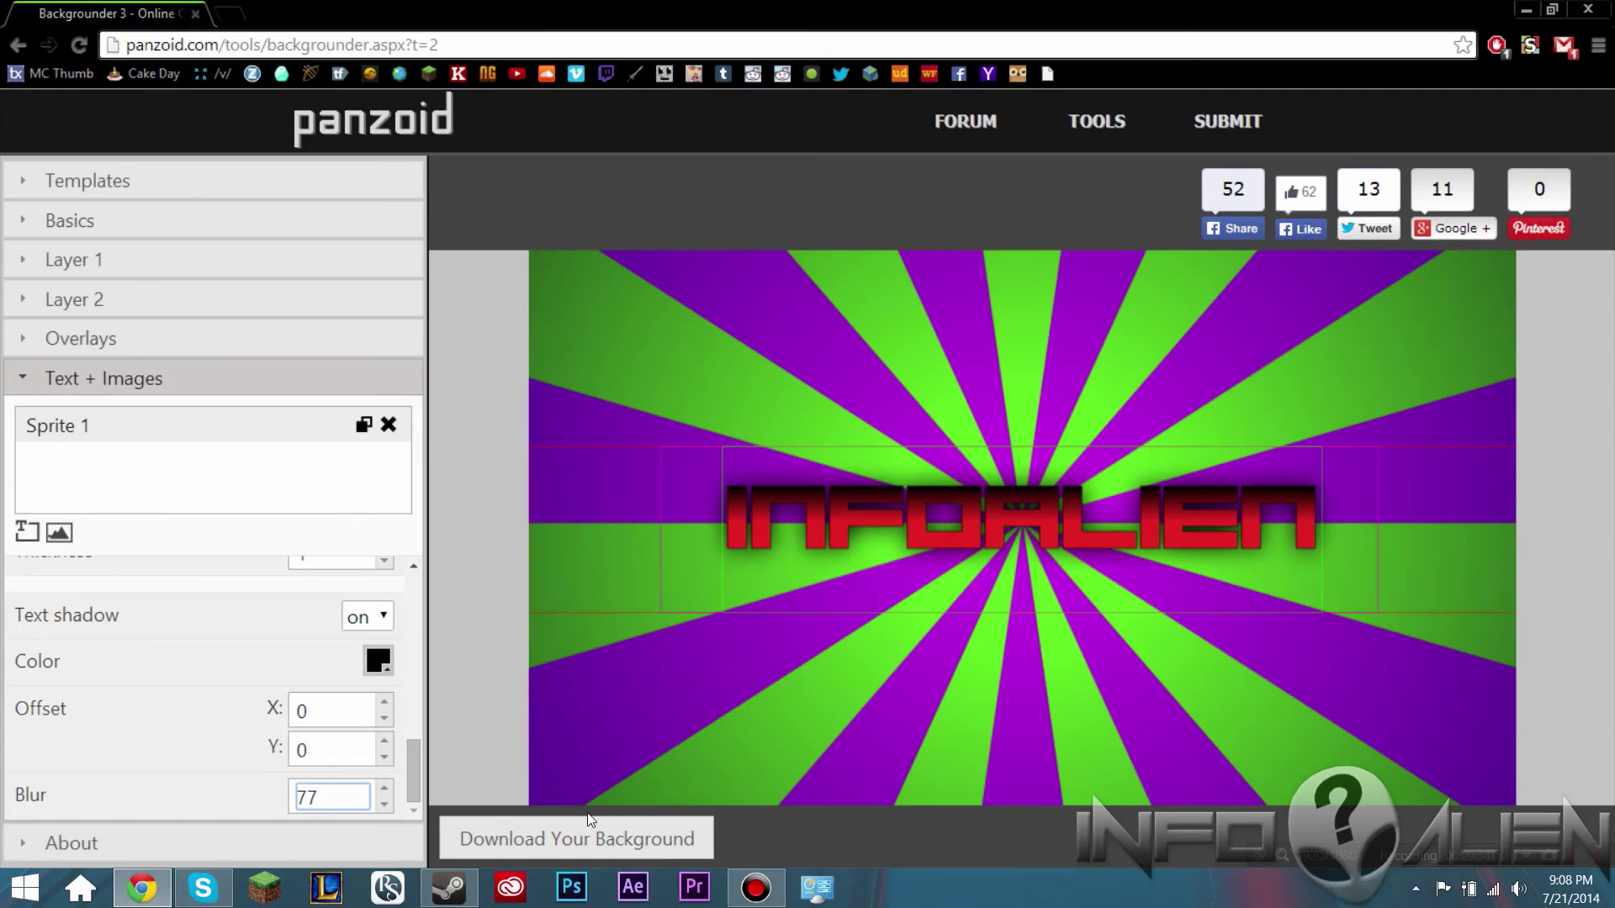
Step: Render and download the background, saving backgrounder.png onto the desktop
{"action": "left_click", "coordinate": [564, 839]}
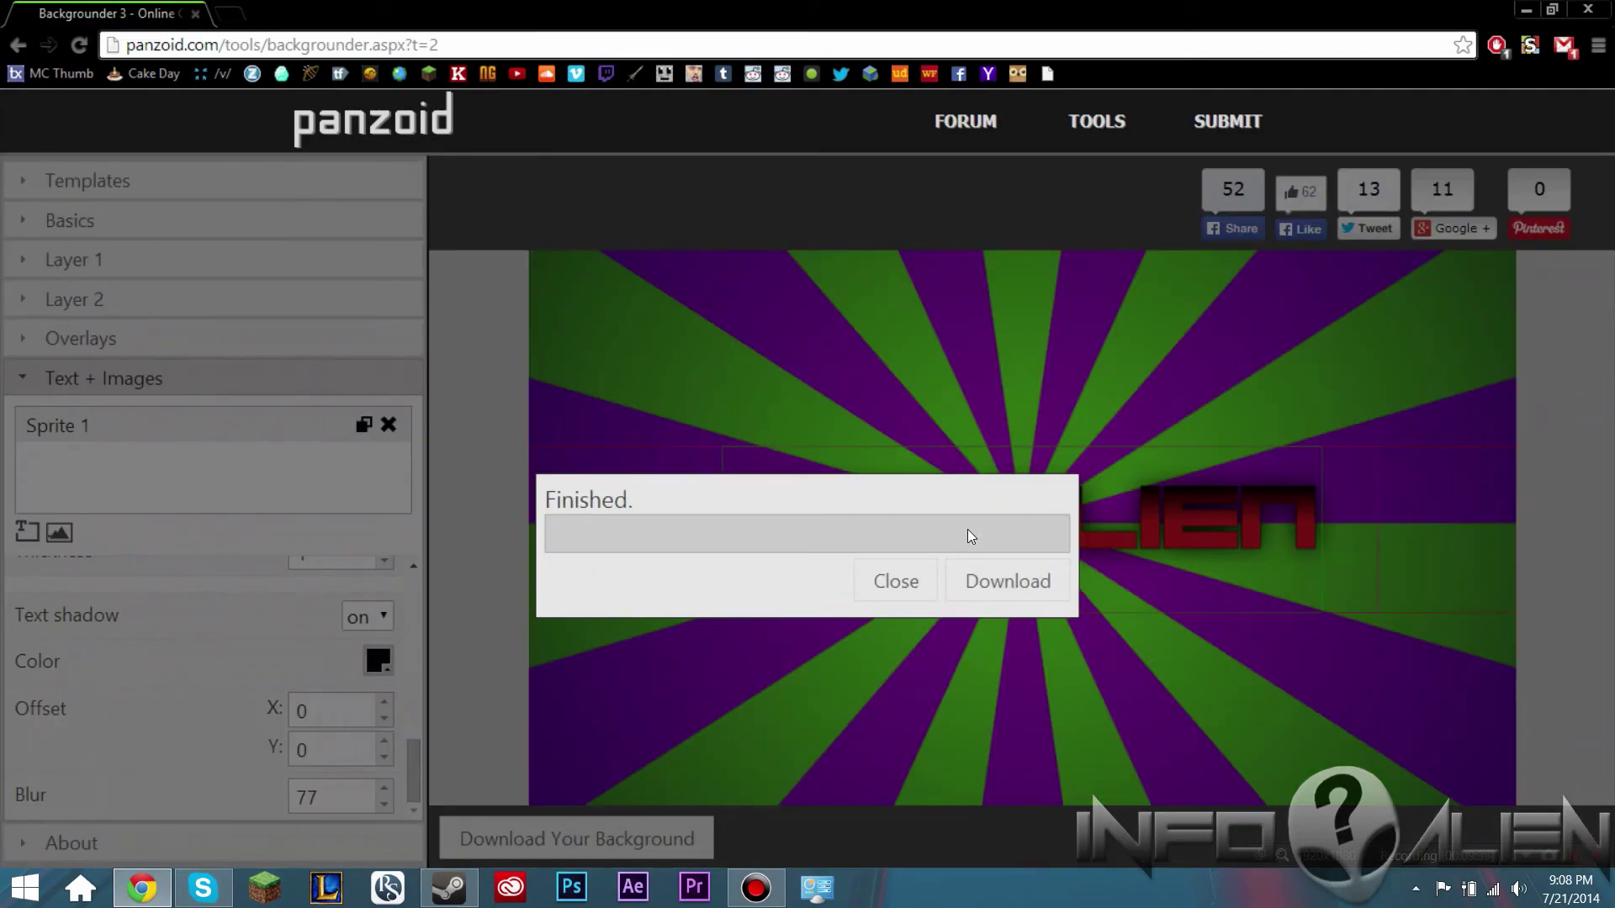
{"action": "left_click", "coordinate": [991, 593]}
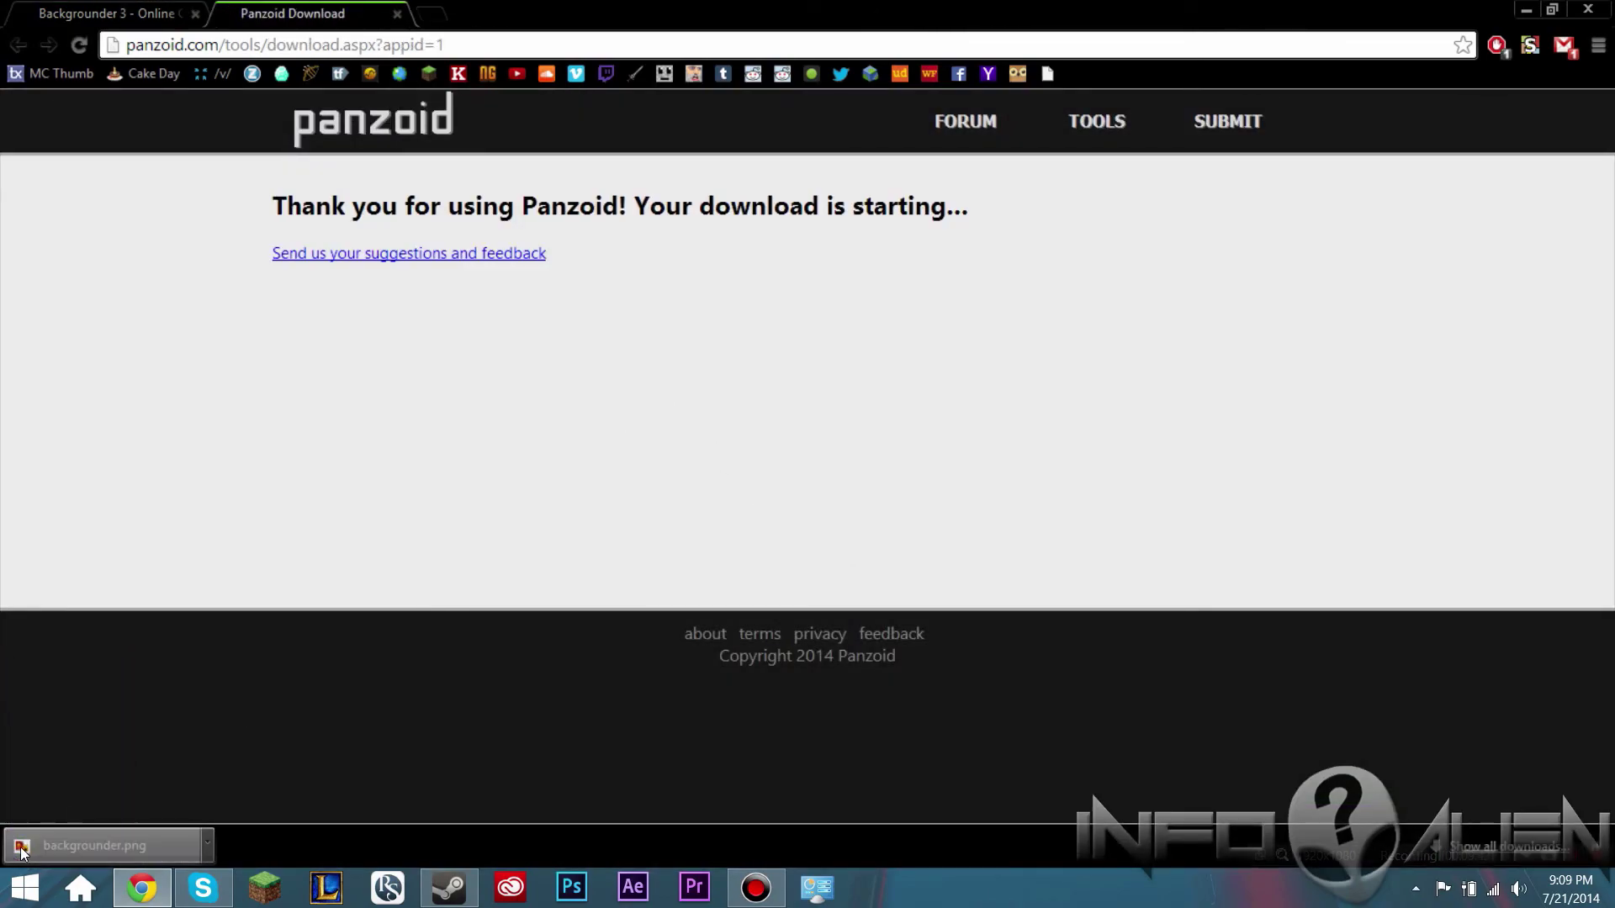
{"action": "left_click_drag", "start_coordinate": [589, 11], "coordinate": [1225, 10]}
{"action": "left_click_drag", "start_coordinate": [733, 831], "coordinate": [353, 496]}
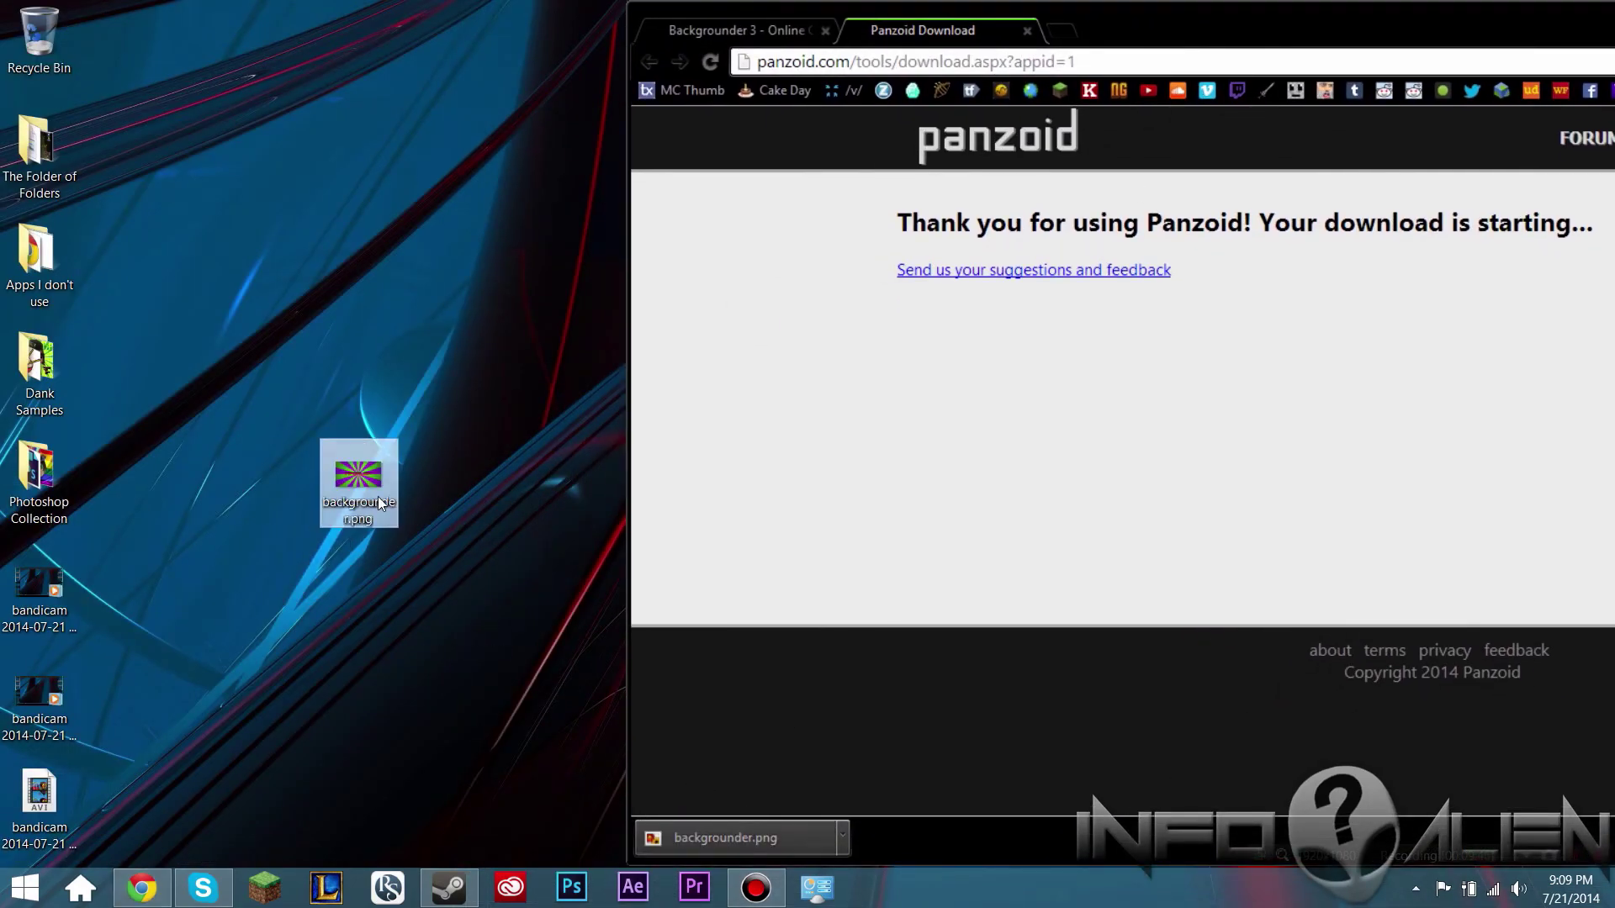
Step: Close the download page and open YouTube in a maximised browser window
{"action": "left_click", "coordinate": [1029, 33]}
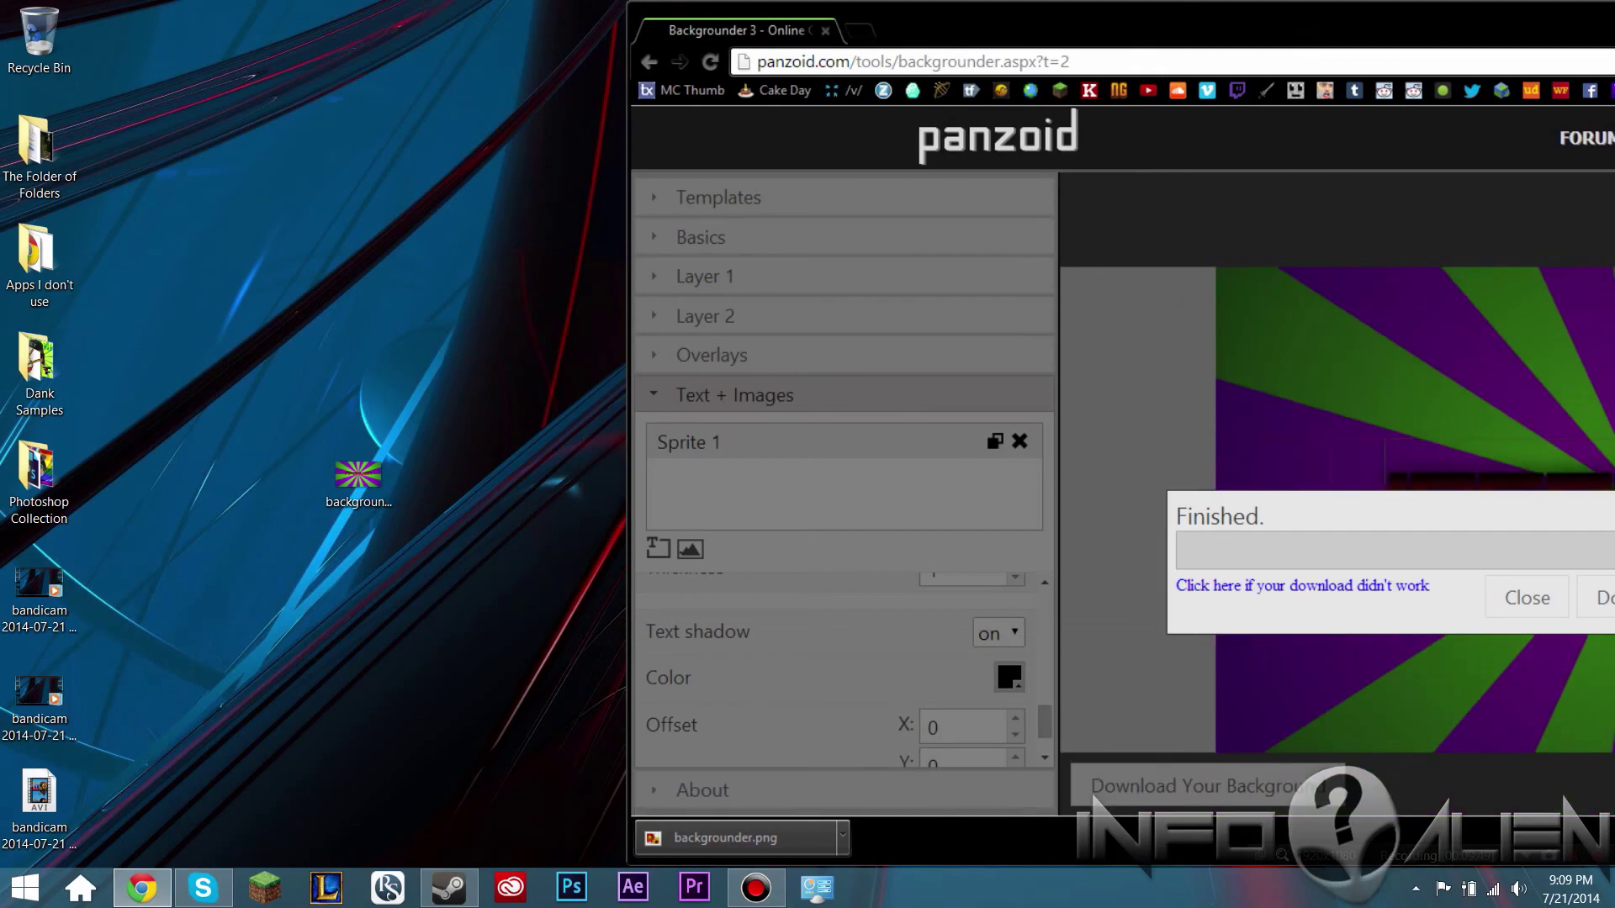
{"action": "left_click", "coordinate": [1148, 90]}
{"action": "left_click_drag", "start_coordinate": [1125, 44], "coordinate": [715, 2]}
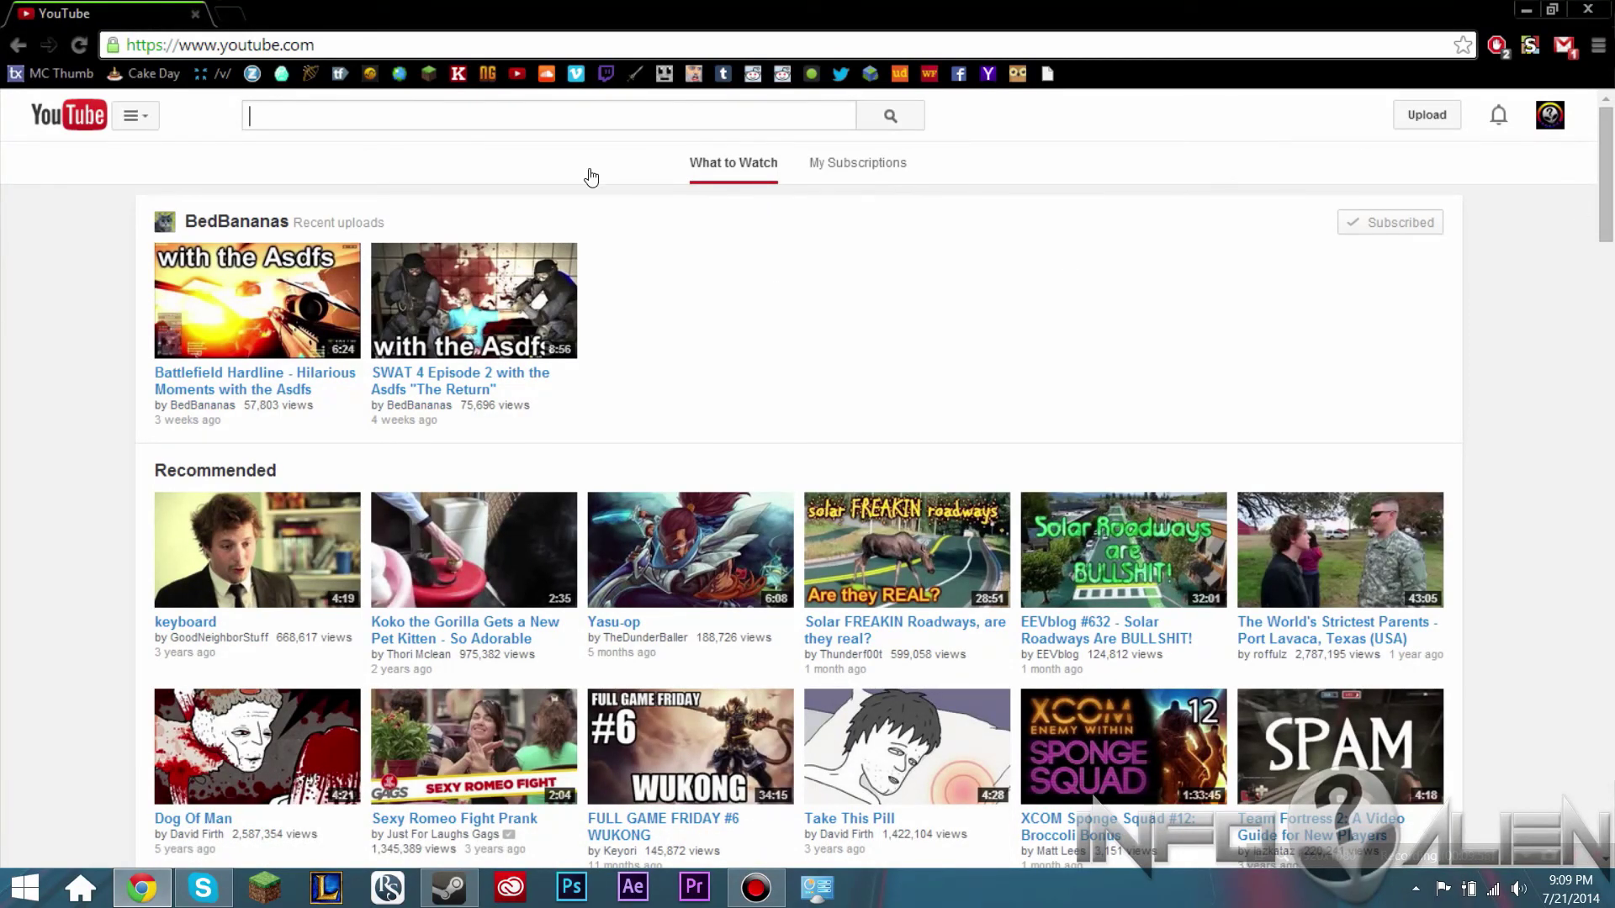
Step: Go to My Channel from the guide menu and open the Edit channel art upload dialog
{"action": "left_click", "coordinate": [134, 116]}
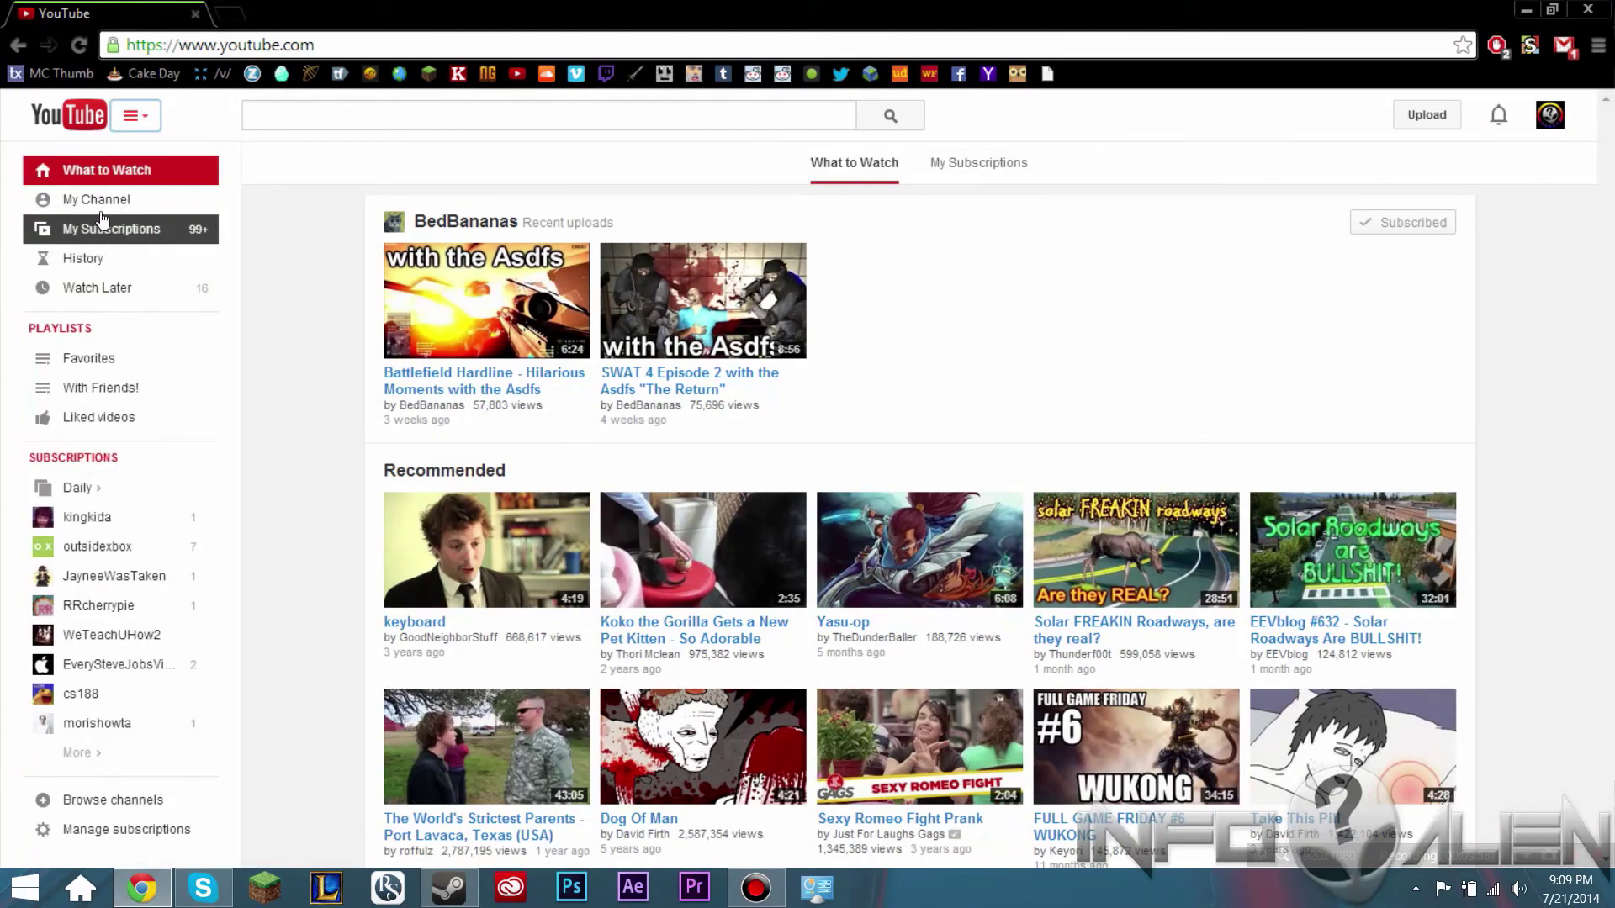
{"action": "left_click", "coordinate": [98, 204]}
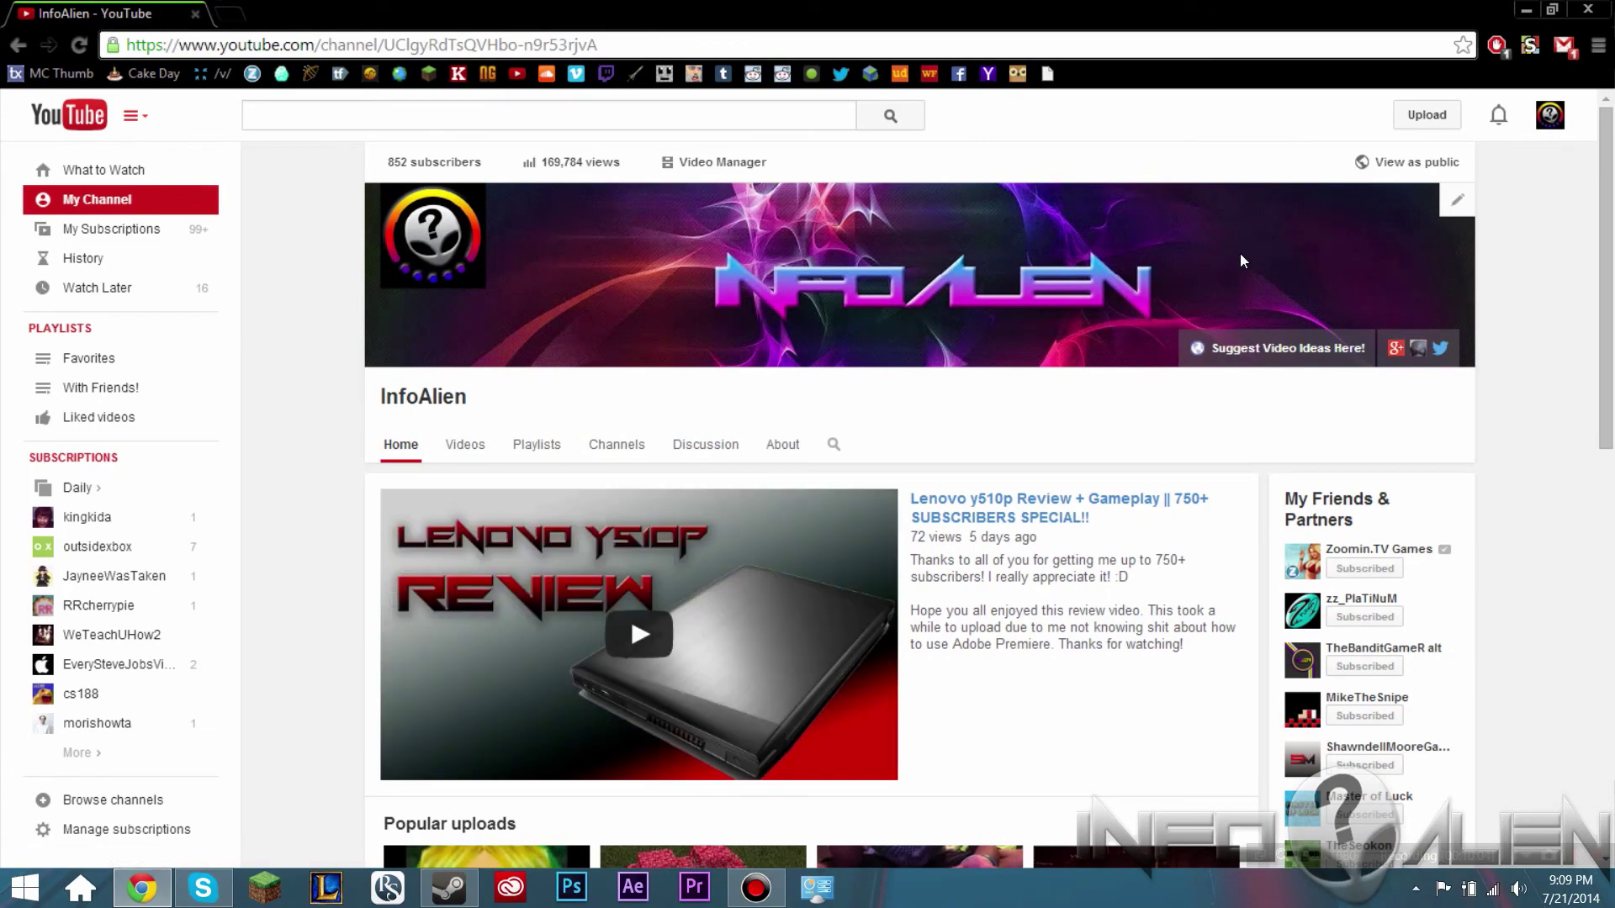
{"action": "left_click", "coordinate": [1457, 199]}
{"action": "left_click", "coordinate": [1427, 266]}
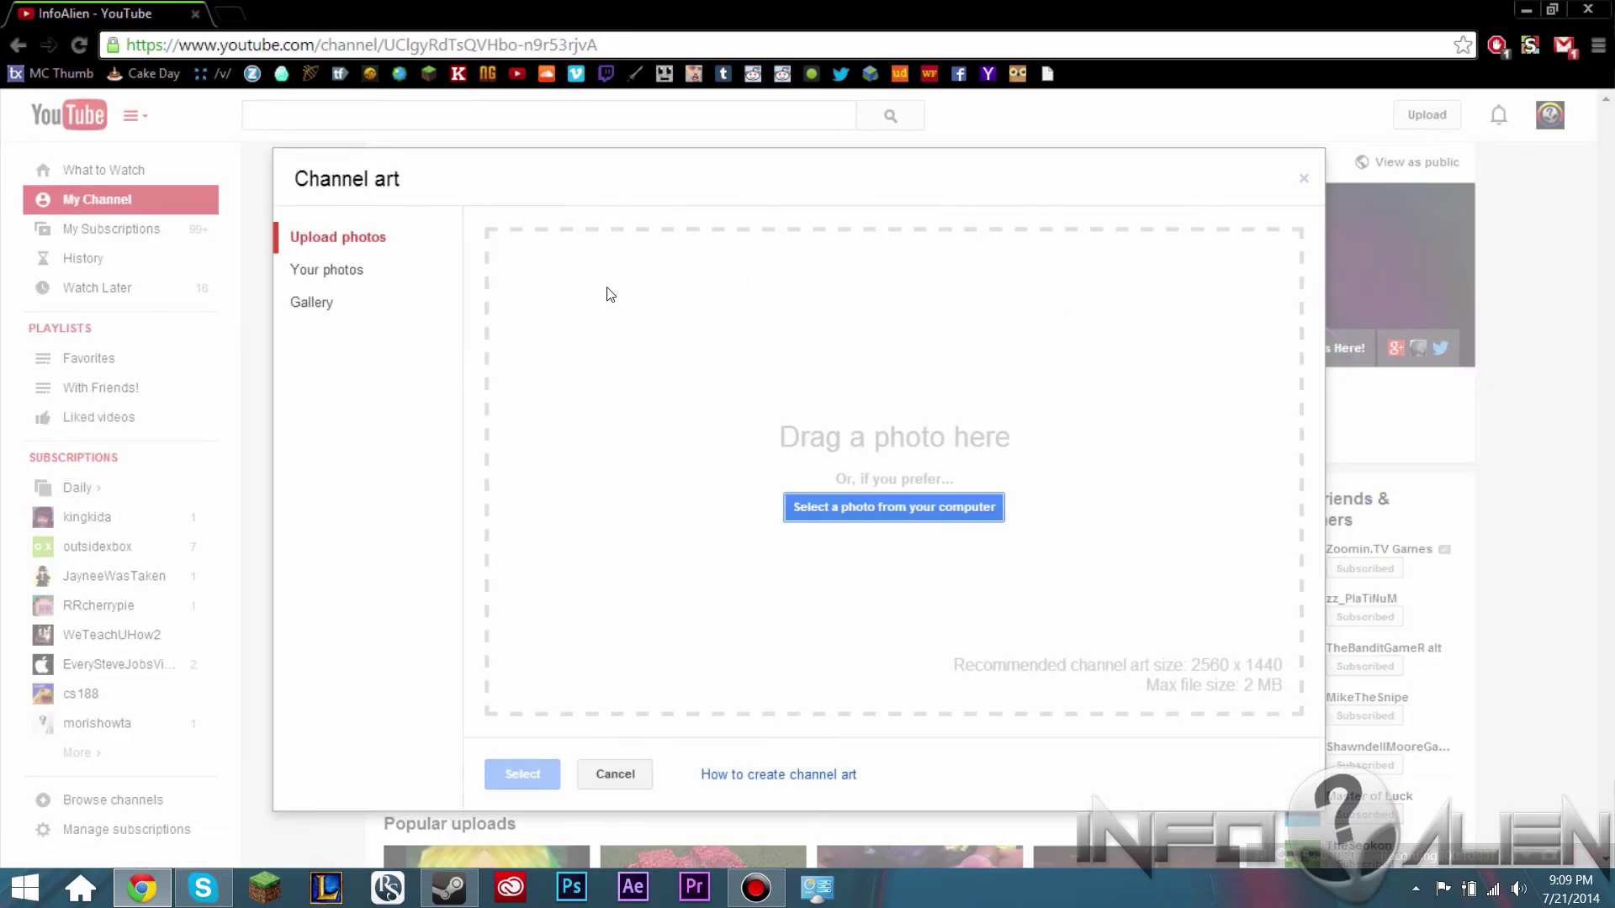
{"action": "left_click", "coordinate": [892, 506]}
{"action": "left_click_drag", "start_coordinate": [542, 9], "coordinate": [1052, 2]}
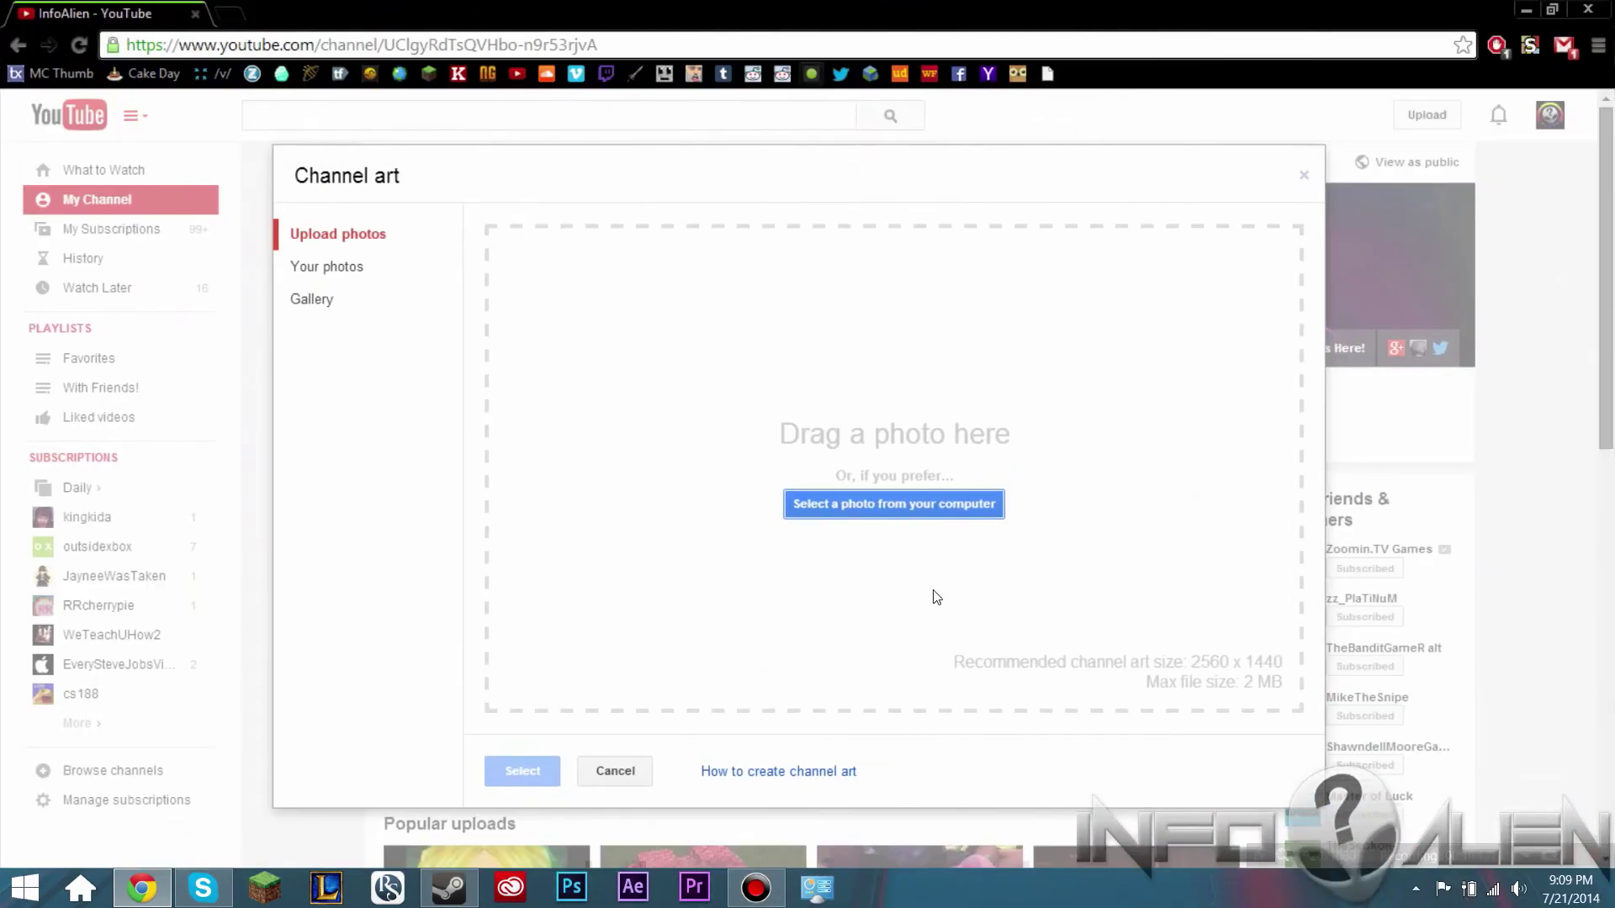
{"action": "left_click", "coordinate": [611, 767]}
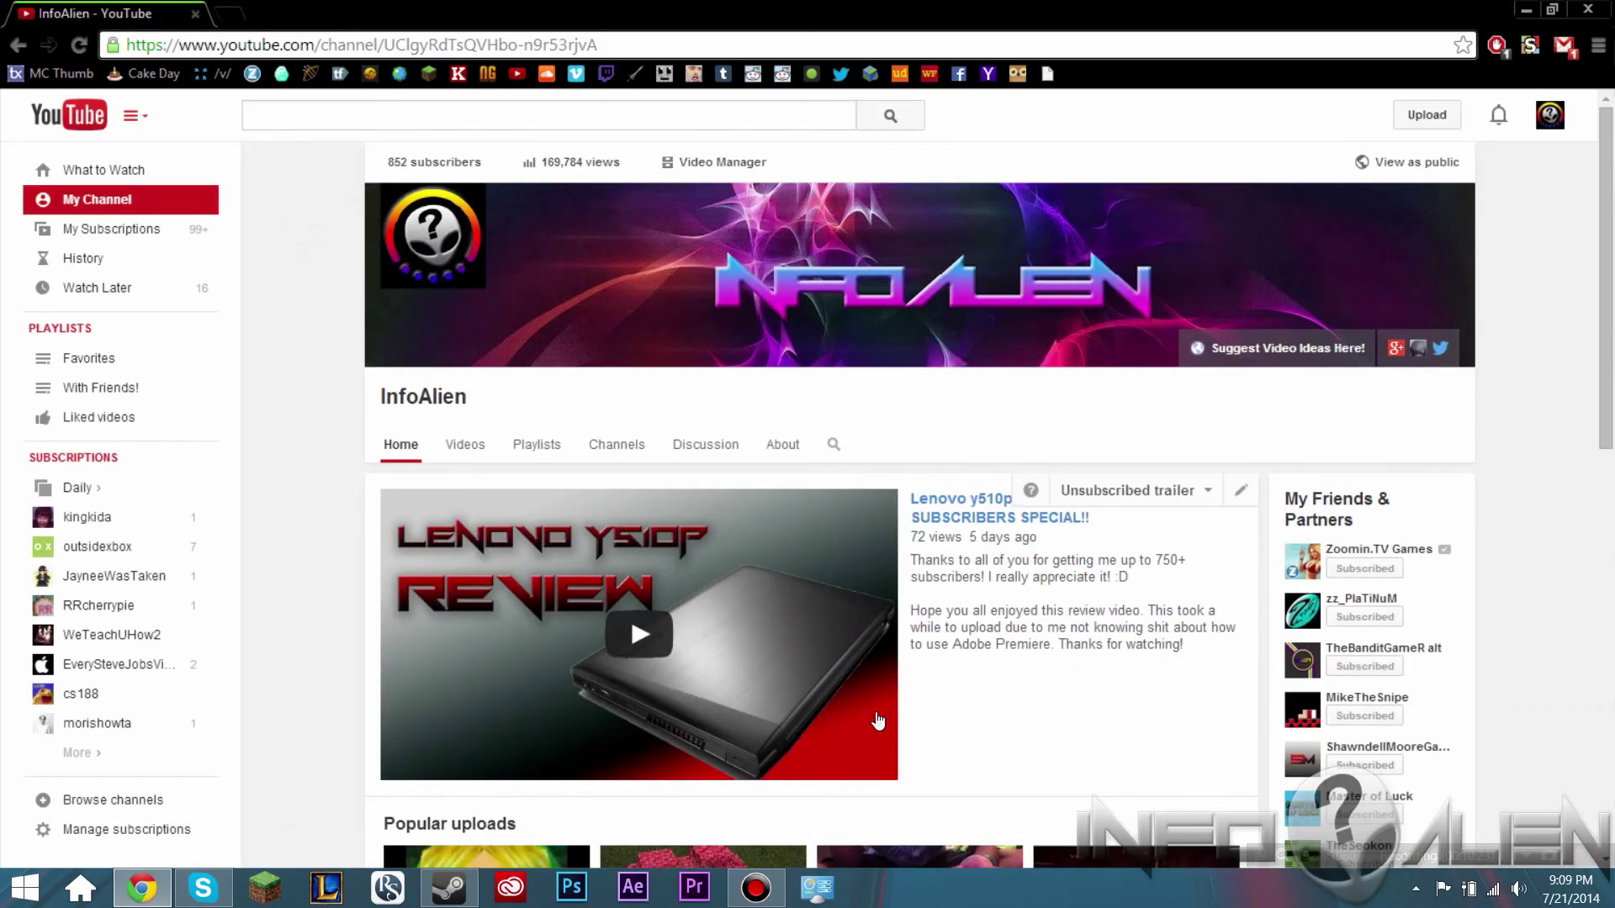